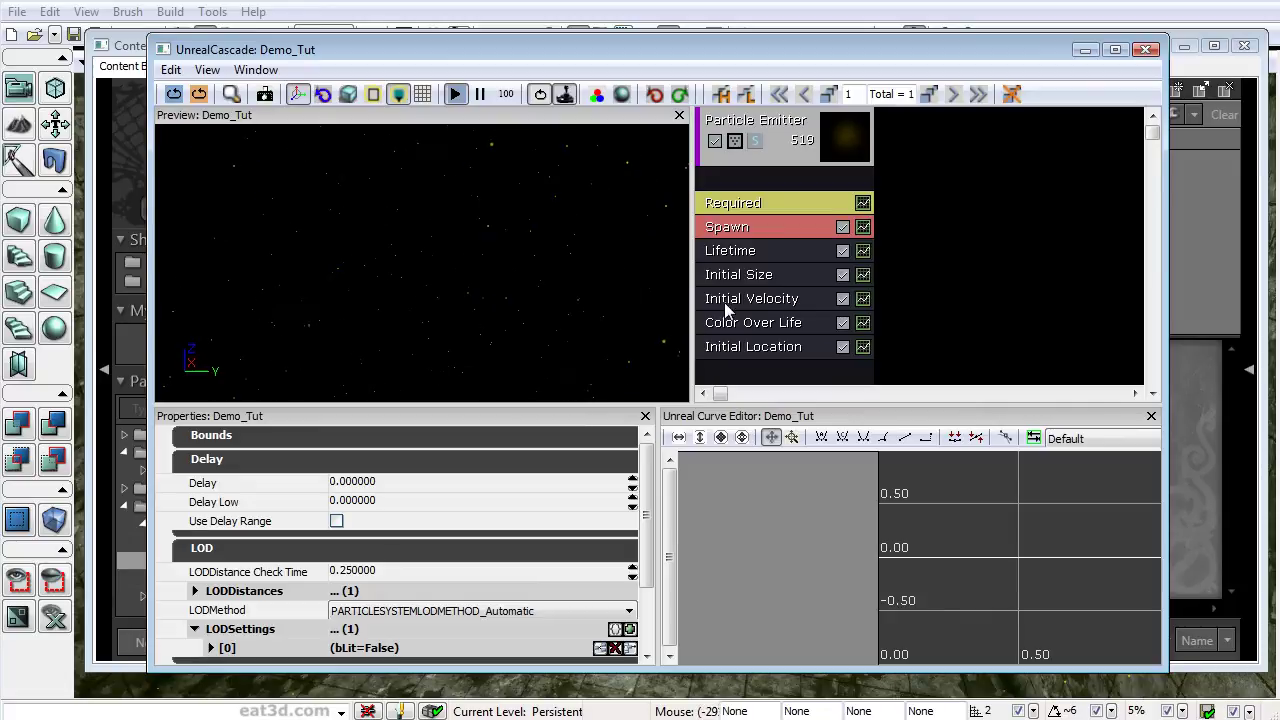
Step: Close the particle editor and the Content Browser, and turn on real-time display in the perspective viewport
{"action": "left_click", "coordinate": [1147, 50]}
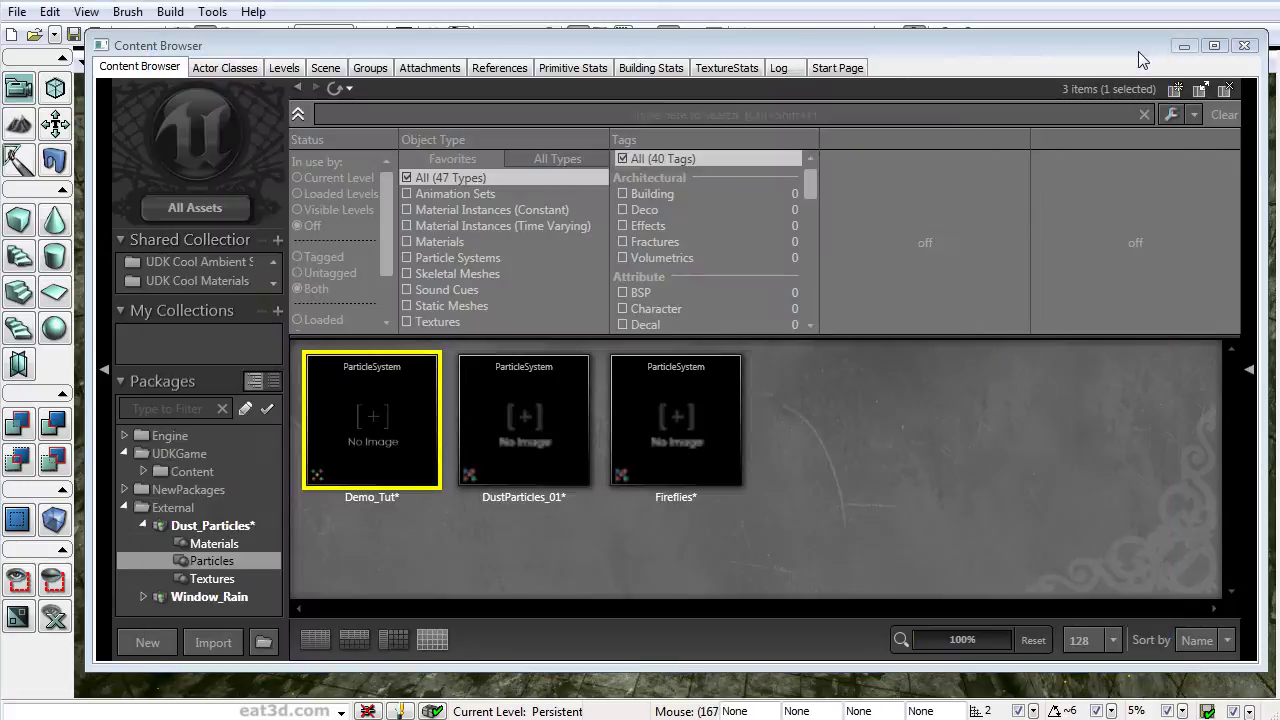
{"action": "left_click", "coordinate": [1246, 49]}
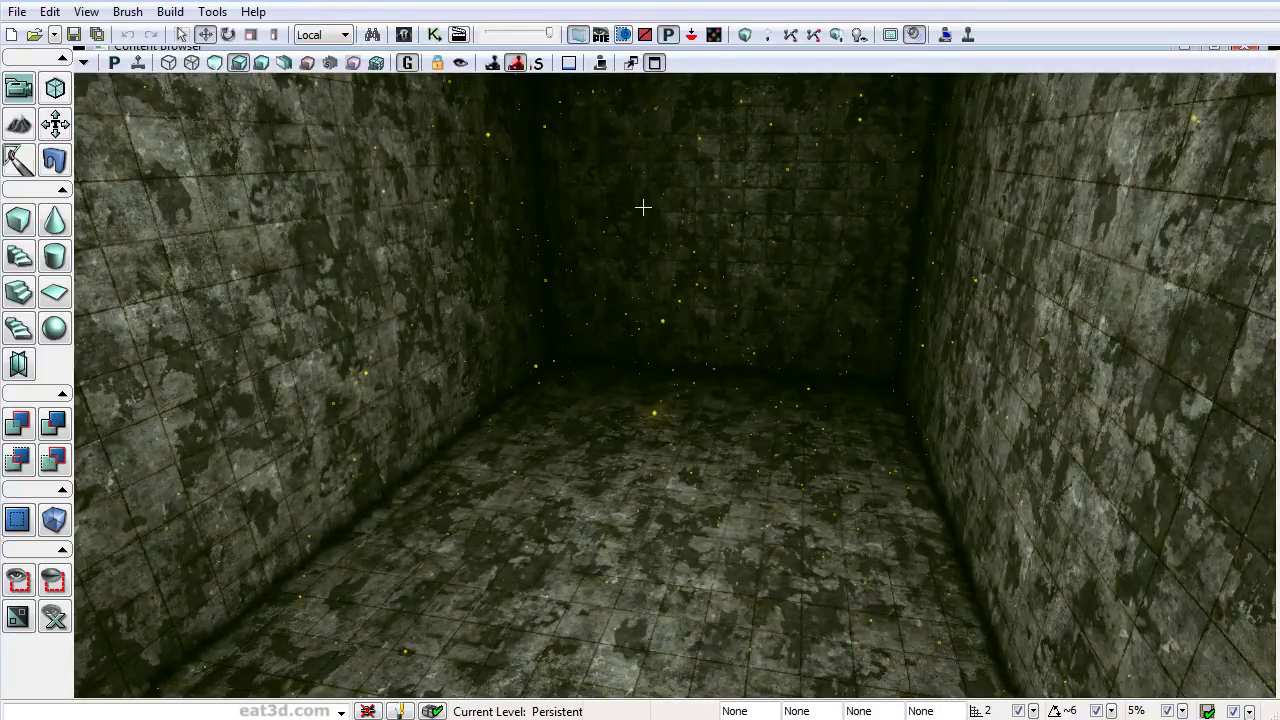
{"action": "left_click", "coordinate": [139, 64]}
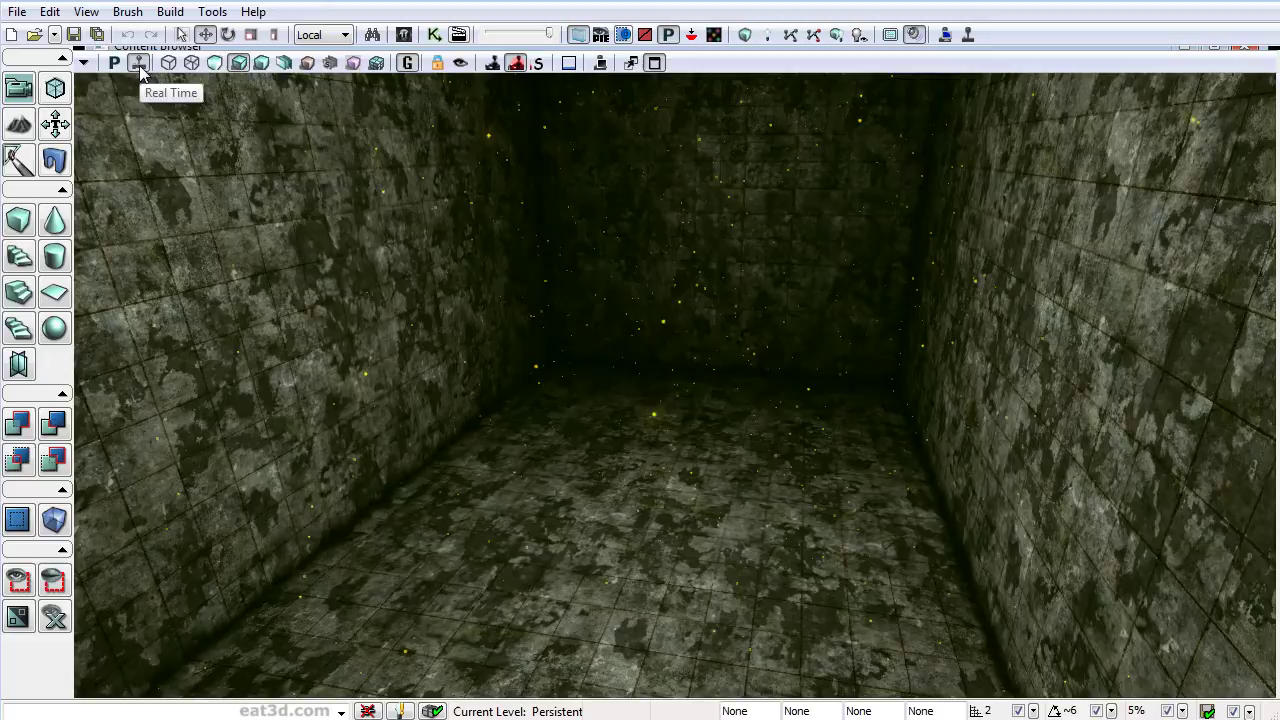
Step: Examine the firefly particles throughout the tiled room from several camera angles
{"action": "right_click_drag", "start_coordinate": [644, 276], "coordinate": [706, 165]}
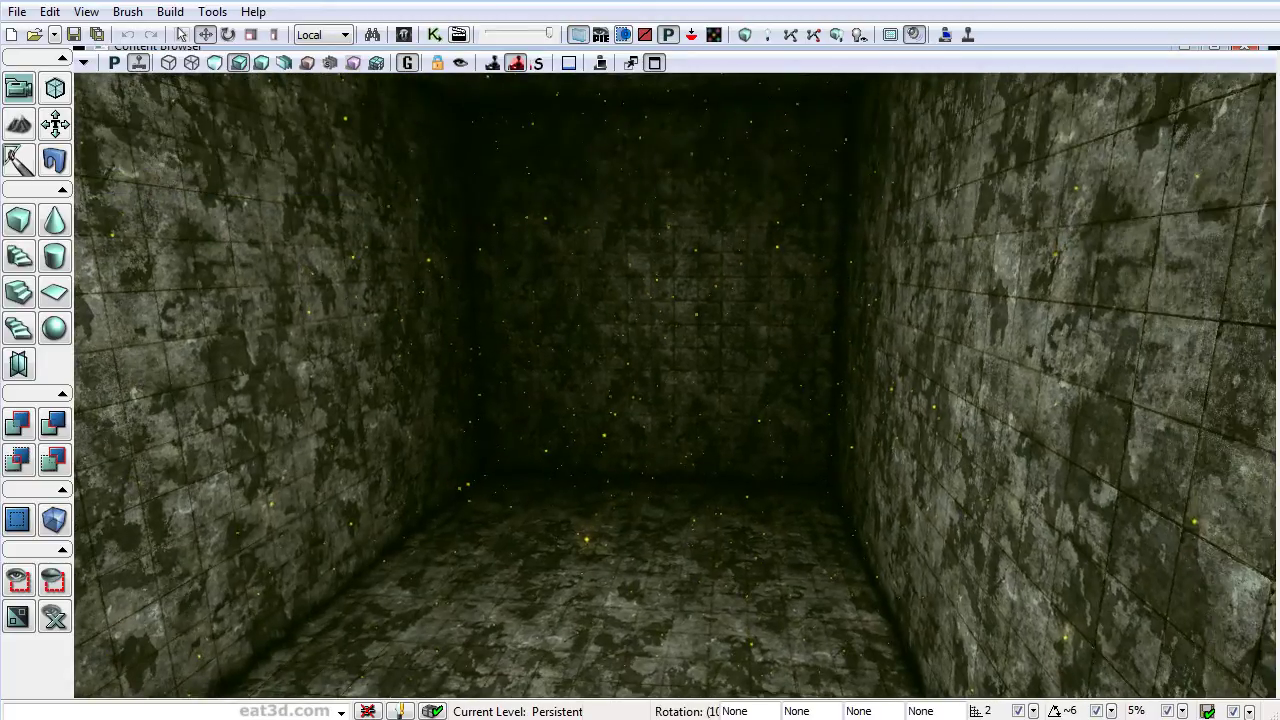
{"action": "middle_click_drag", "start_coordinate": [752, 240], "coordinate": [690, 320]}
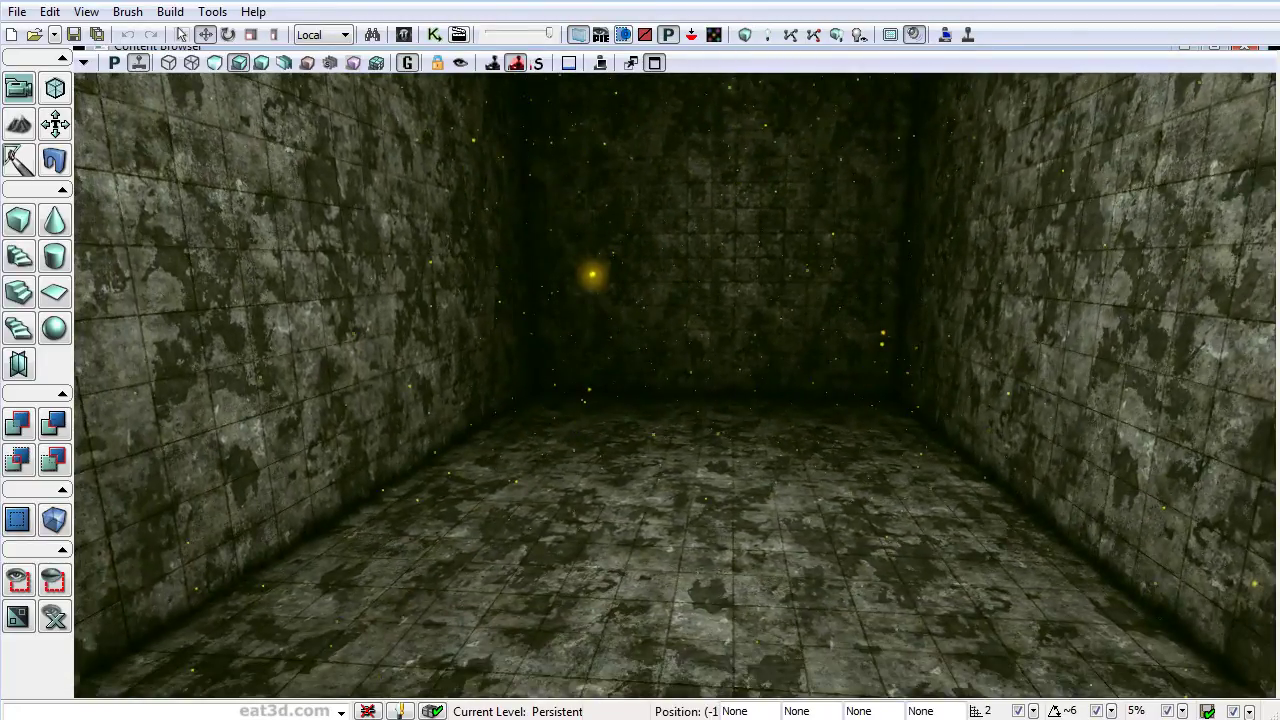
{"action": "left_click_drag", "start_coordinate": [694, 397], "coordinate": [752, 266]}
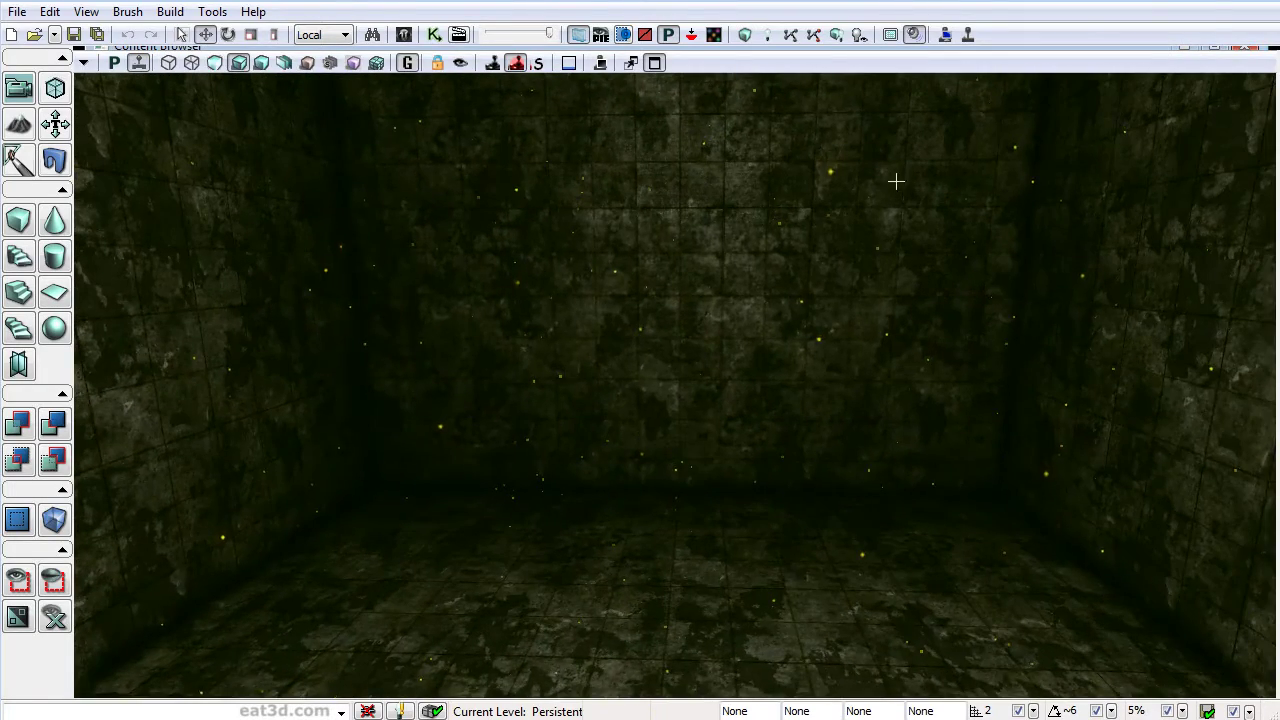
{"action": "right_click_drag", "start_coordinate": [895, 309], "coordinate": [895, 240]}
{"action": "left_click_drag", "start_coordinate": [798, 237], "coordinate": [870, 241]}
{"action": "left_click_drag", "start_coordinate": [749, 335], "coordinate": [749, 331]}
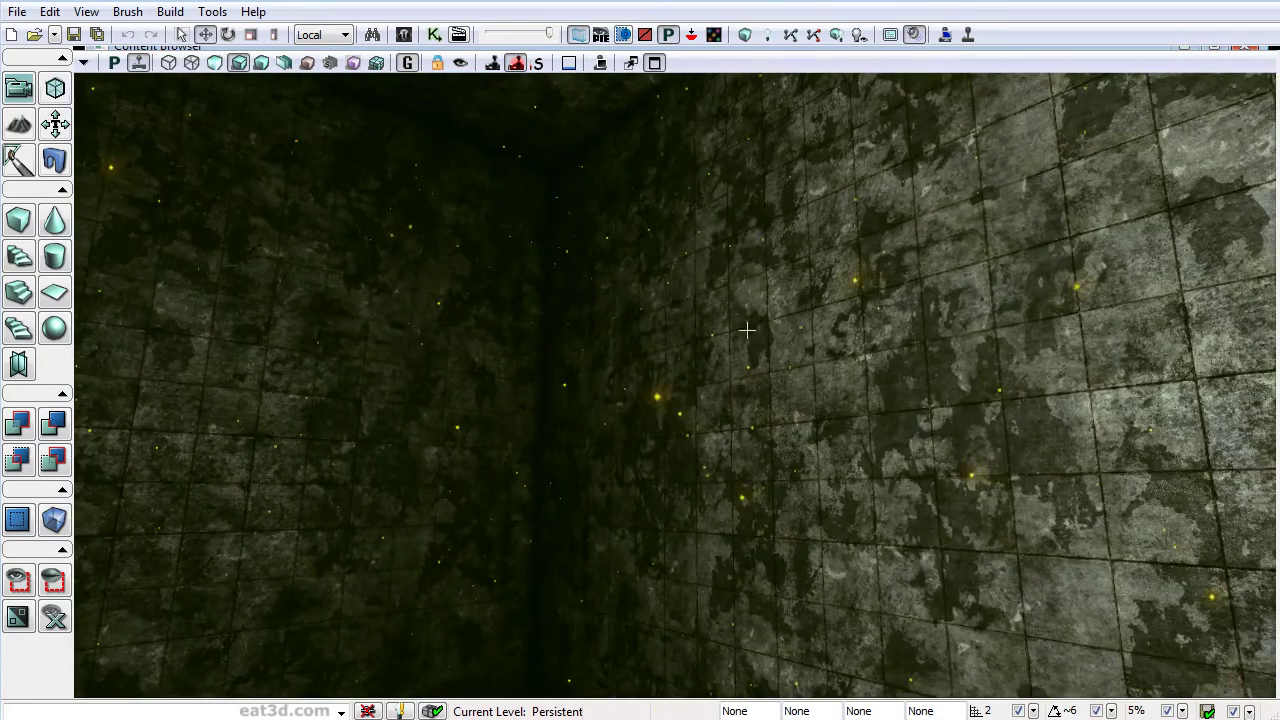
{"action": "right_click_drag", "start_coordinate": [749, 331], "coordinate": [880, 331]}
{"action": "left_click_drag", "start_coordinate": [880, 331], "coordinate": [1010, 325]}
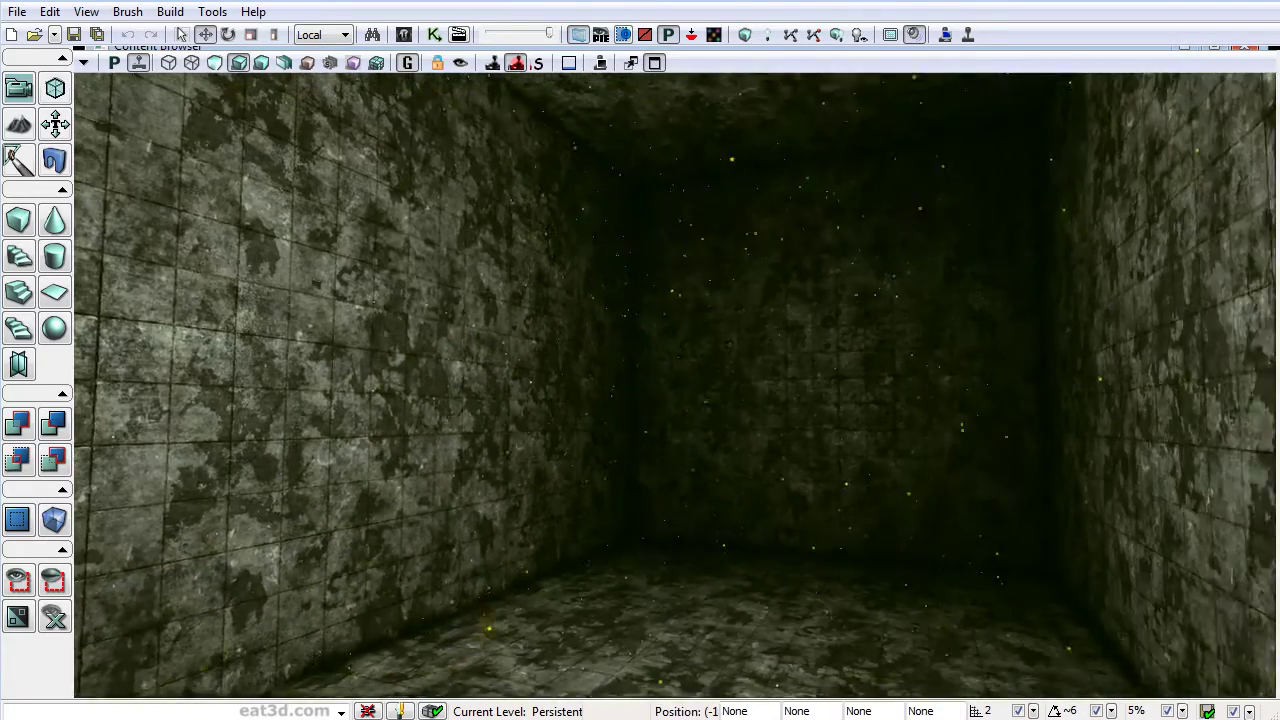
{"action": "mouse_move", "coordinate": [1010, 325]}
{"action": "right_mouse_down"}
{"action": "mouse_move", "coordinate": [1008, 295]}
{"action": "mouse_move", "coordinate": [1015, 350]}
{"action": "mouse_move", "coordinate": [1010, 335]}
{"action": "right_mouse_up"}
{"action": "left_click_drag", "start_coordinate": [1010, 335], "coordinate": [1009, 284]}
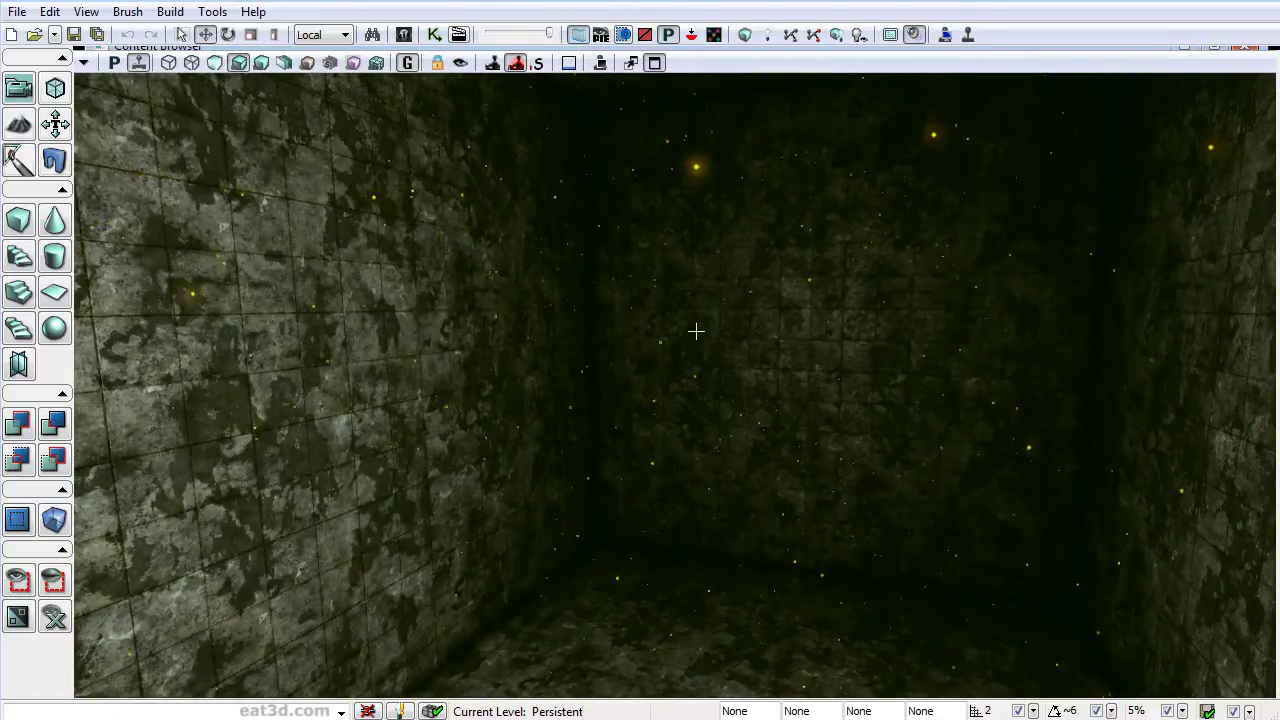
{"action": "left_click_drag", "start_coordinate": [737, 379], "coordinate": [918, 116]}
{"action": "right_click_drag", "start_coordinate": [814, 238], "coordinate": [726, 312]}
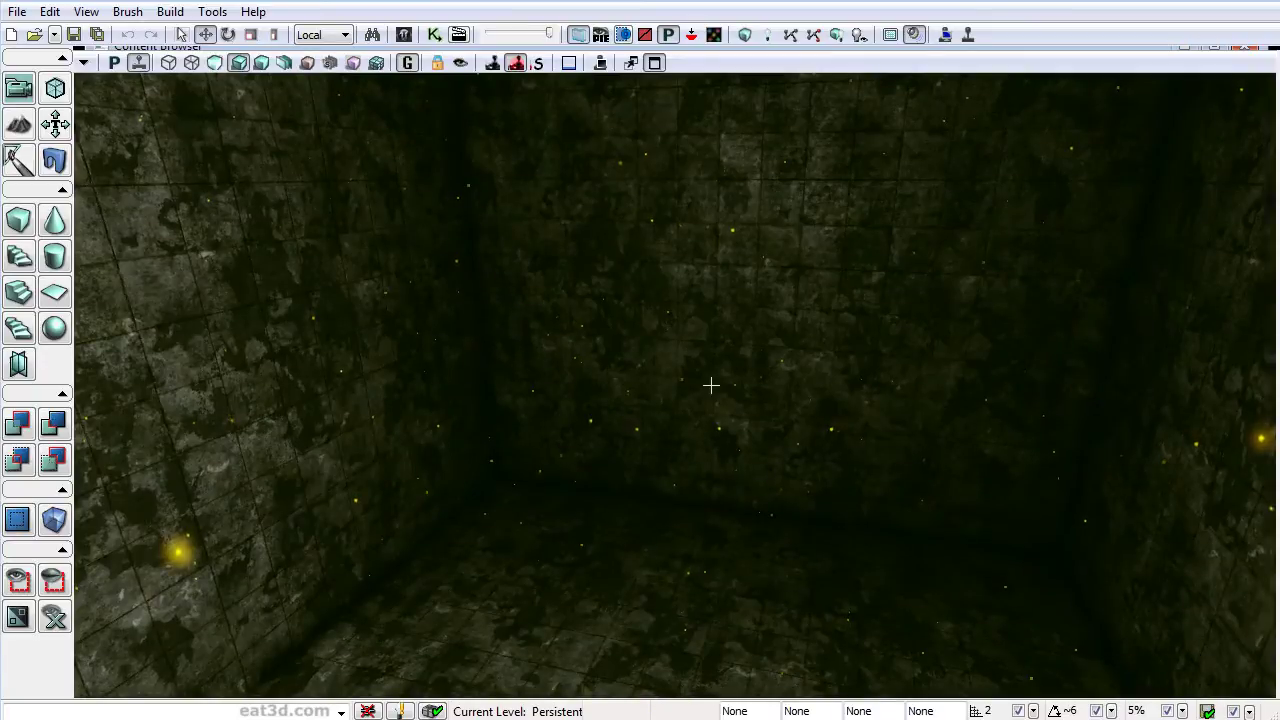
{"action": "right_click_drag", "start_coordinate": [711, 383], "coordinate": [735, 335]}
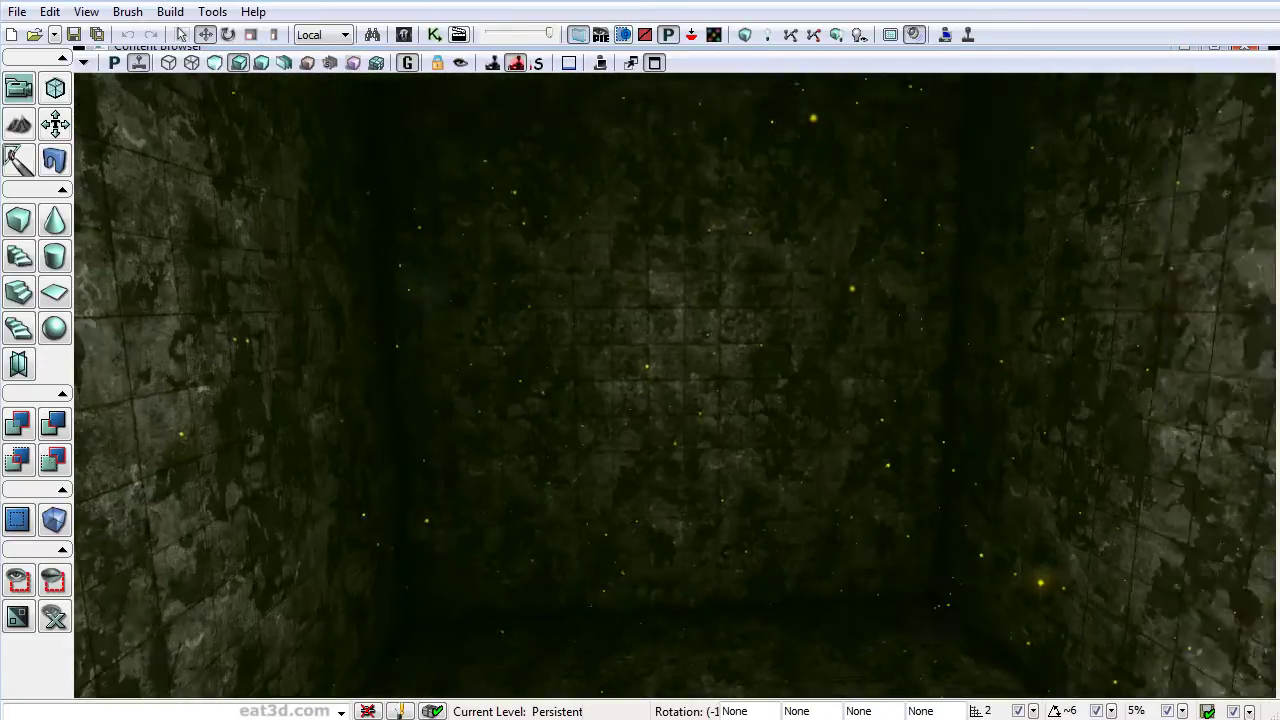
{"action": "left_click_drag", "start_coordinate": [735, 335], "coordinate": [750, 450]}
{"action": "left_click_drag", "start_coordinate": [200, 520], "coordinate": [186, 621]}
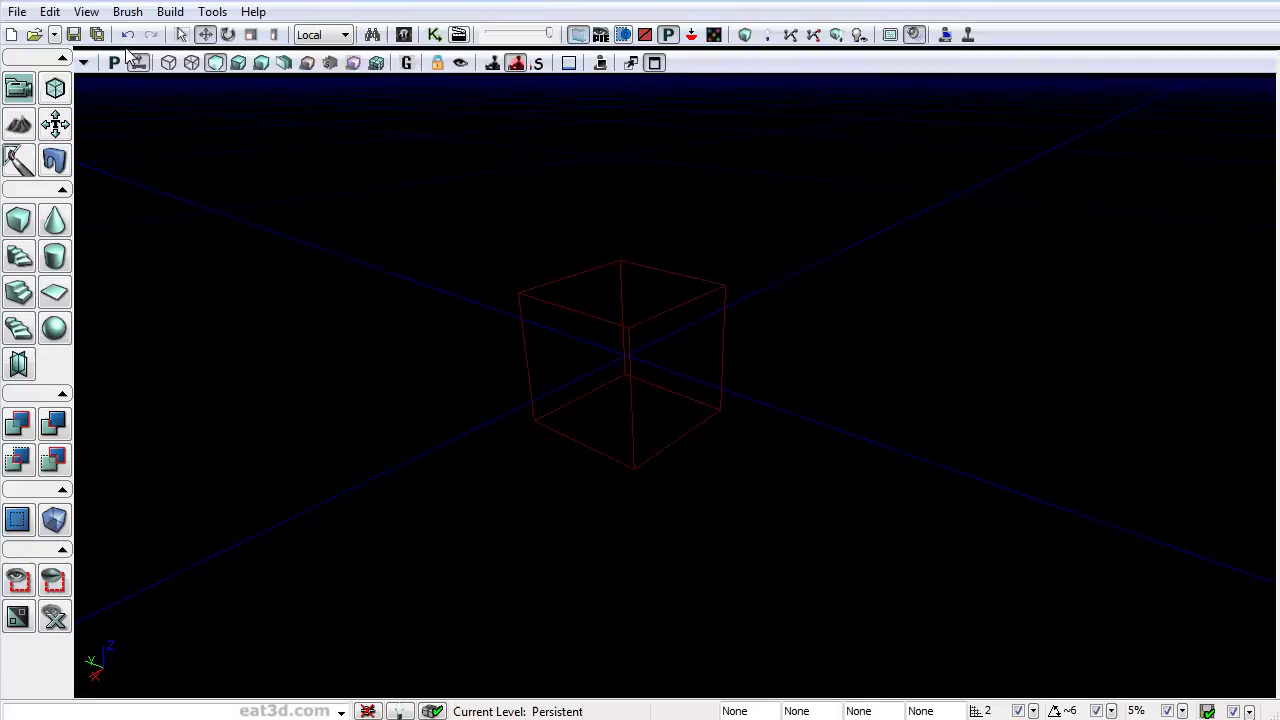
Step: Create a new level with Subtractive geometry, discarding the unsaved changes to the current one
{"action": "left_click", "coordinate": [17, 12]}
{"action": "left_click", "coordinate": [50, 35]}
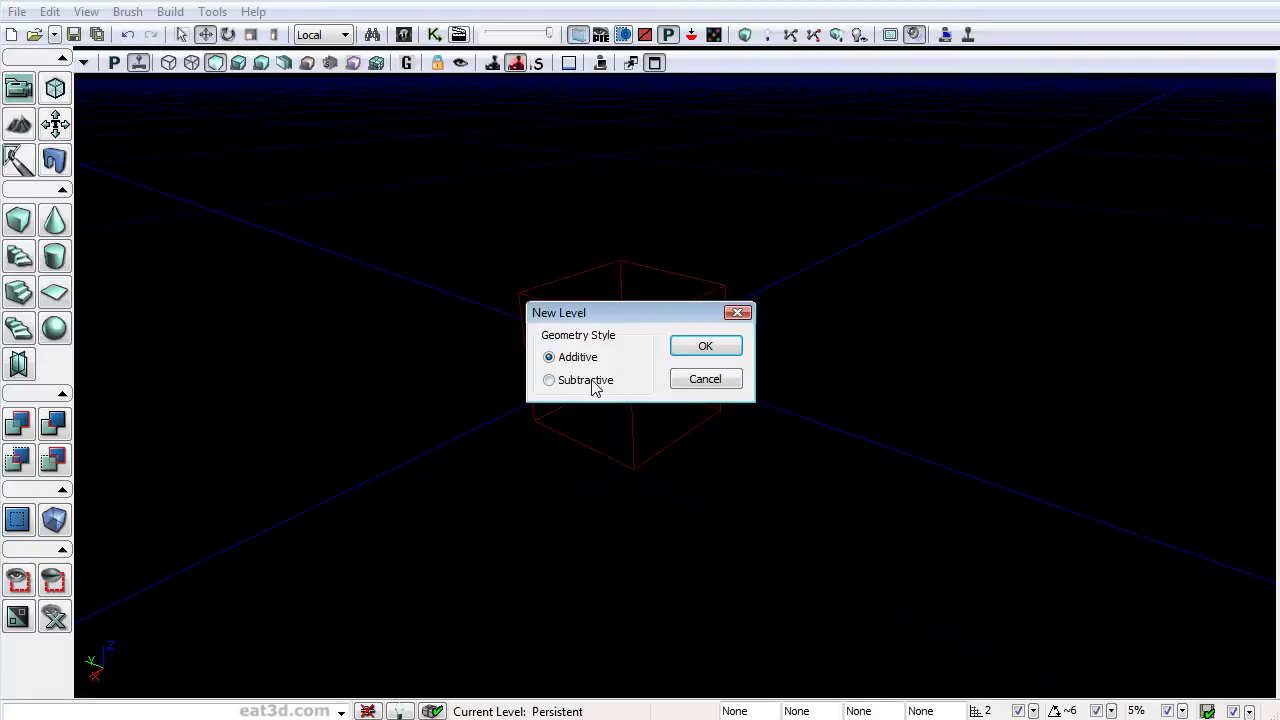
{"action": "left_click", "coordinate": [694, 352]}
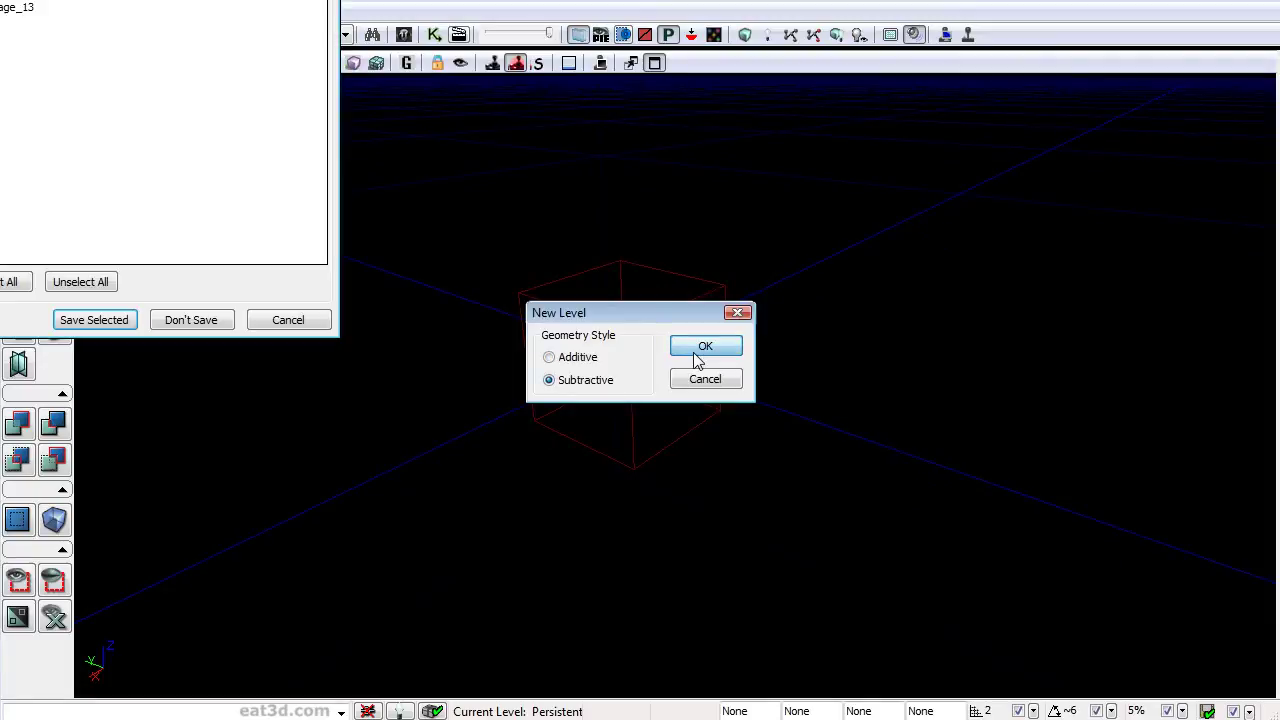
{"action": "left_click", "coordinate": [191, 320]}
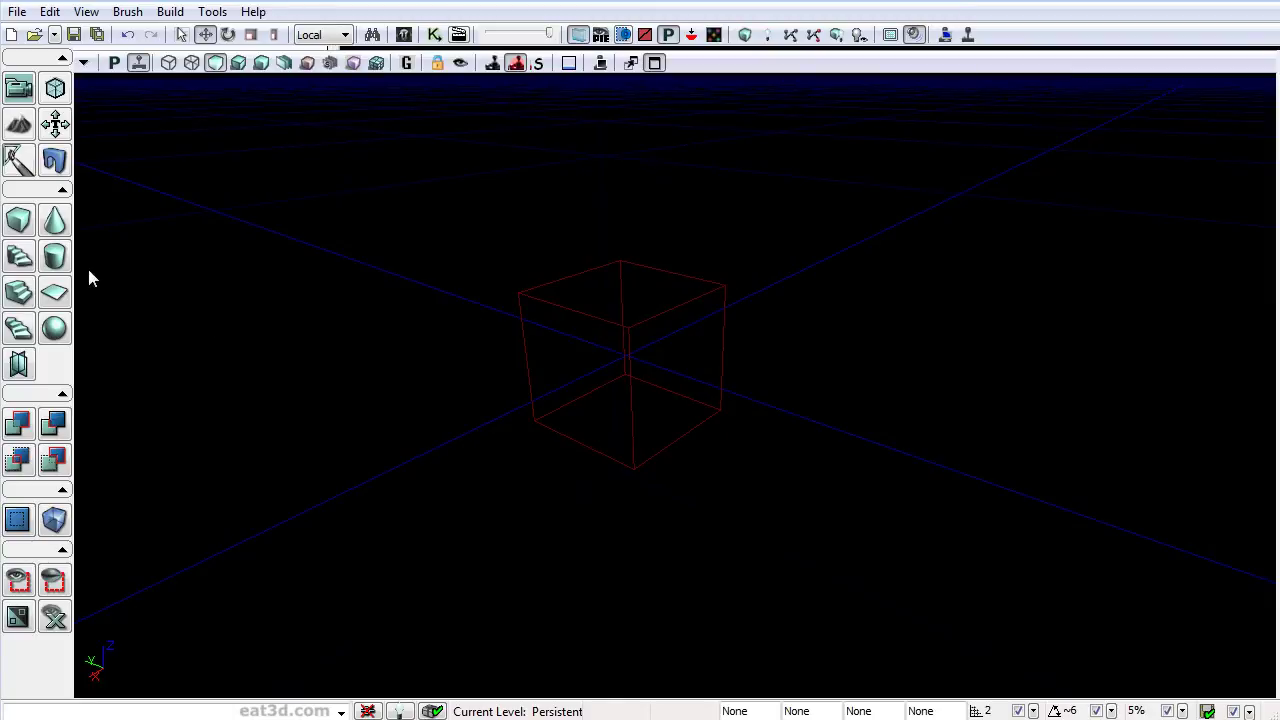
Step: Build a cube builder brush with X 1000, Y 2000 and Z 1000
{"action": "right_click", "coordinate": [20, 226]}
{"action": "left_click", "coordinate": [875, 256]}
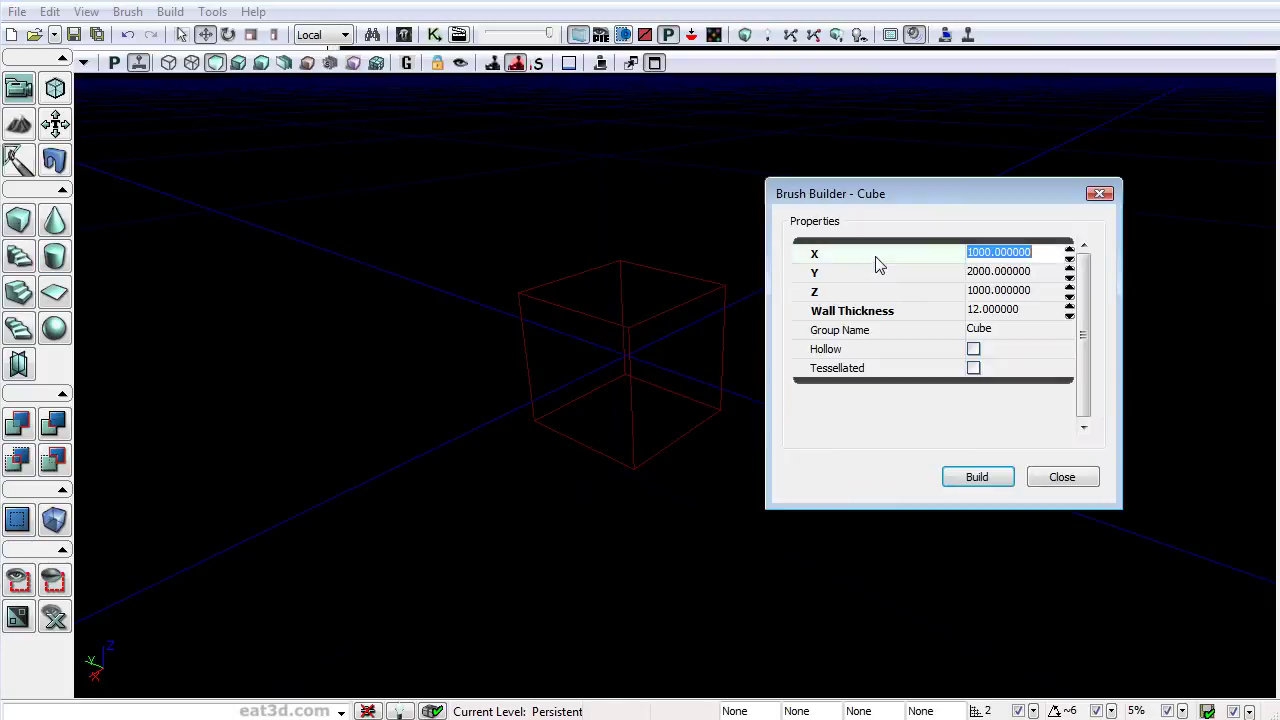
{"action": "left_click", "coordinate": [995, 277]}
{"action": "left_click", "coordinate": [998, 292]}
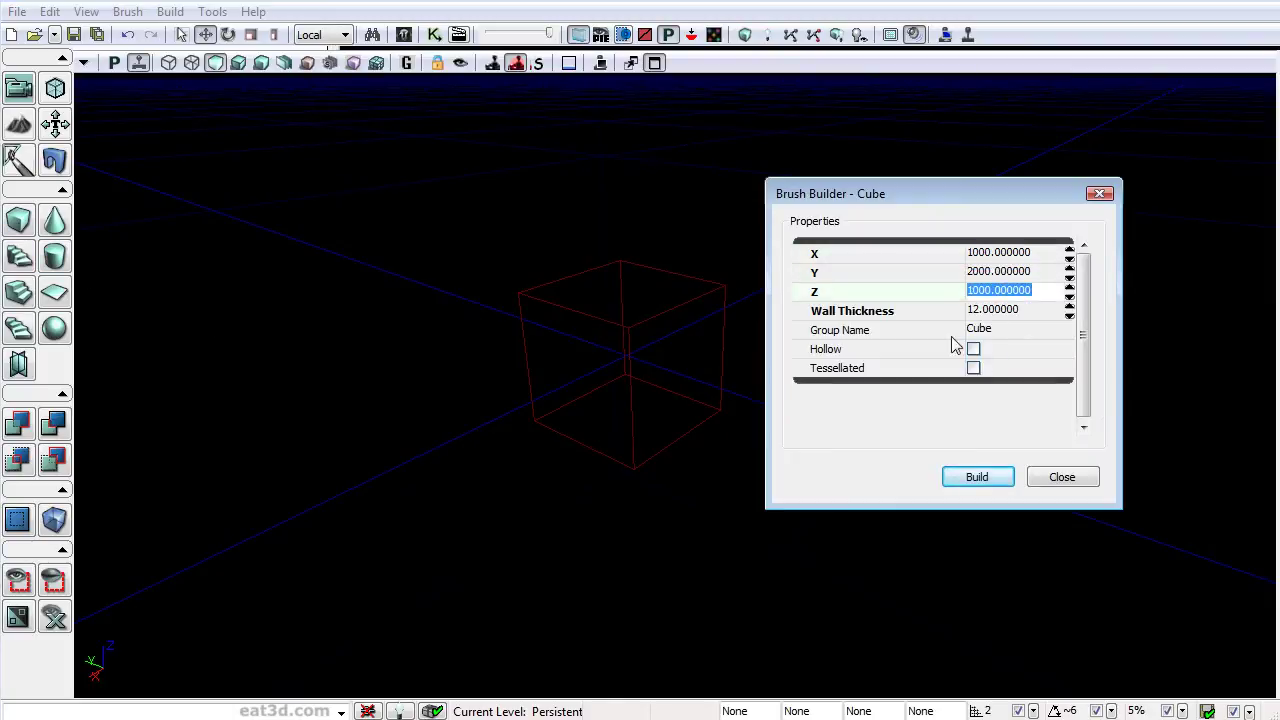
{"action": "left_click", "coordinate": [978, 477]}
{"action": "left_click", "coordinate": [1069, 478]}
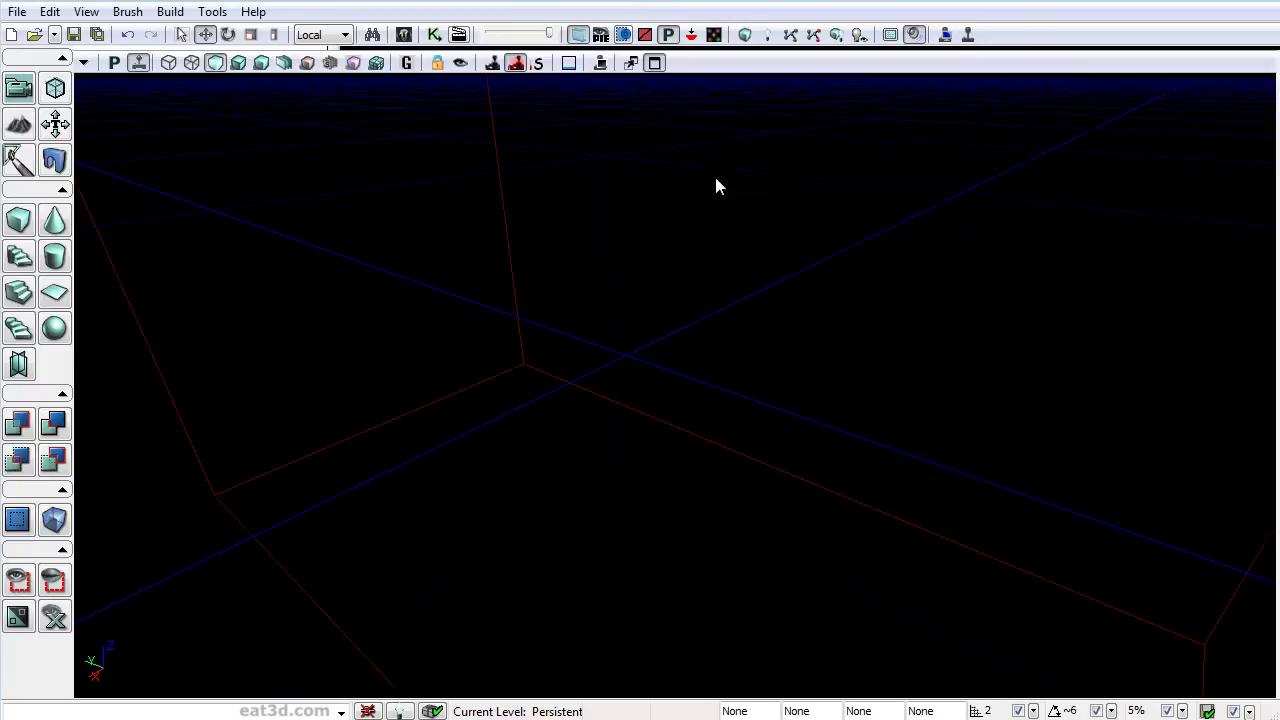
Step: Carve out the room from the cube builder brush with CSG Subtract
{"action": "mouse_move", "coordinate": [716, 182]}
{"action": "left_mouse_down"}
{"action": "mouse_move", "coordinate": [716, 260]}
{"action": "mouse_move", "coordinate": [716, 210]}
{"action": "left_mouse_up"}
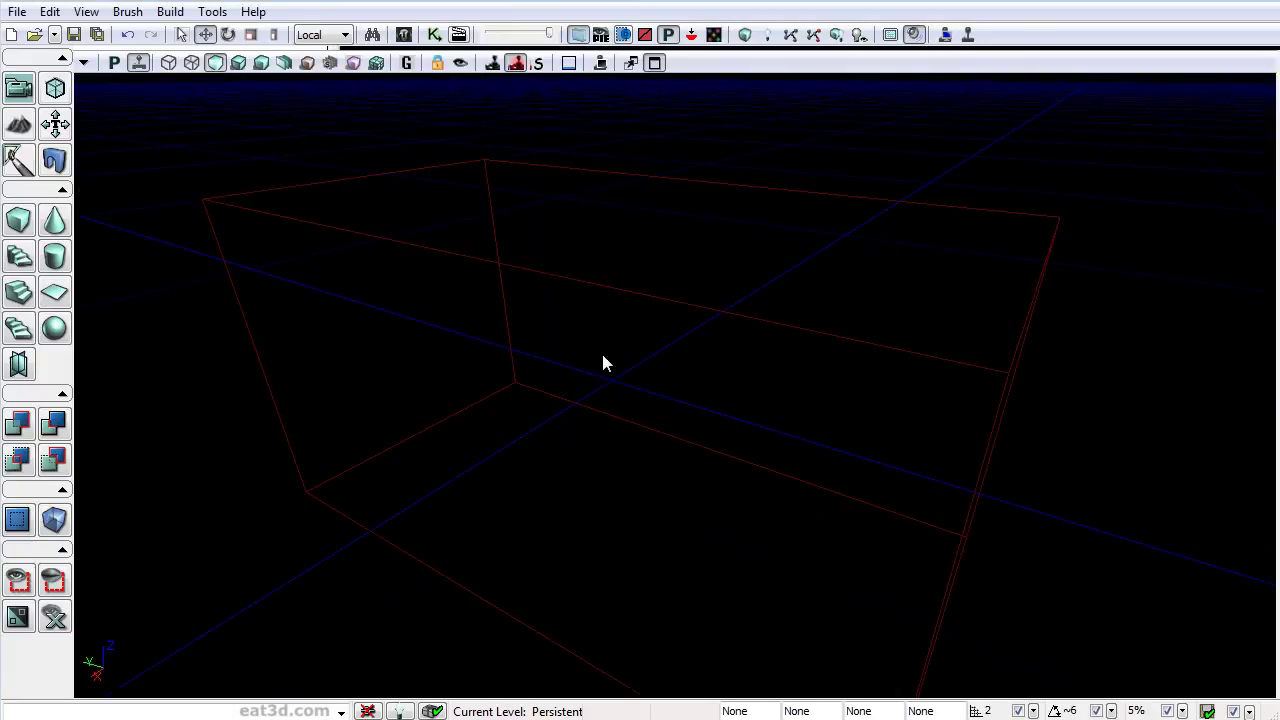
{"action": "left_click", "coordinate": [583, 276]}
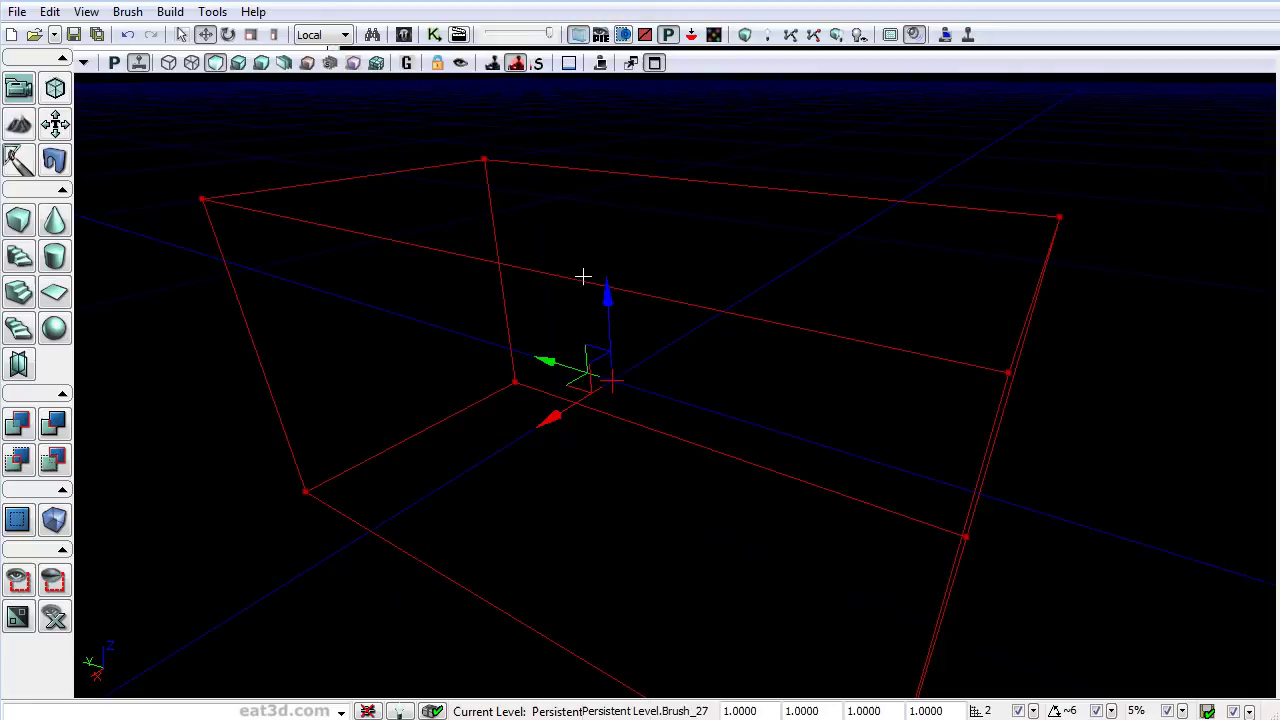
{"action": "left_click", "coordinate": [55, 425]}
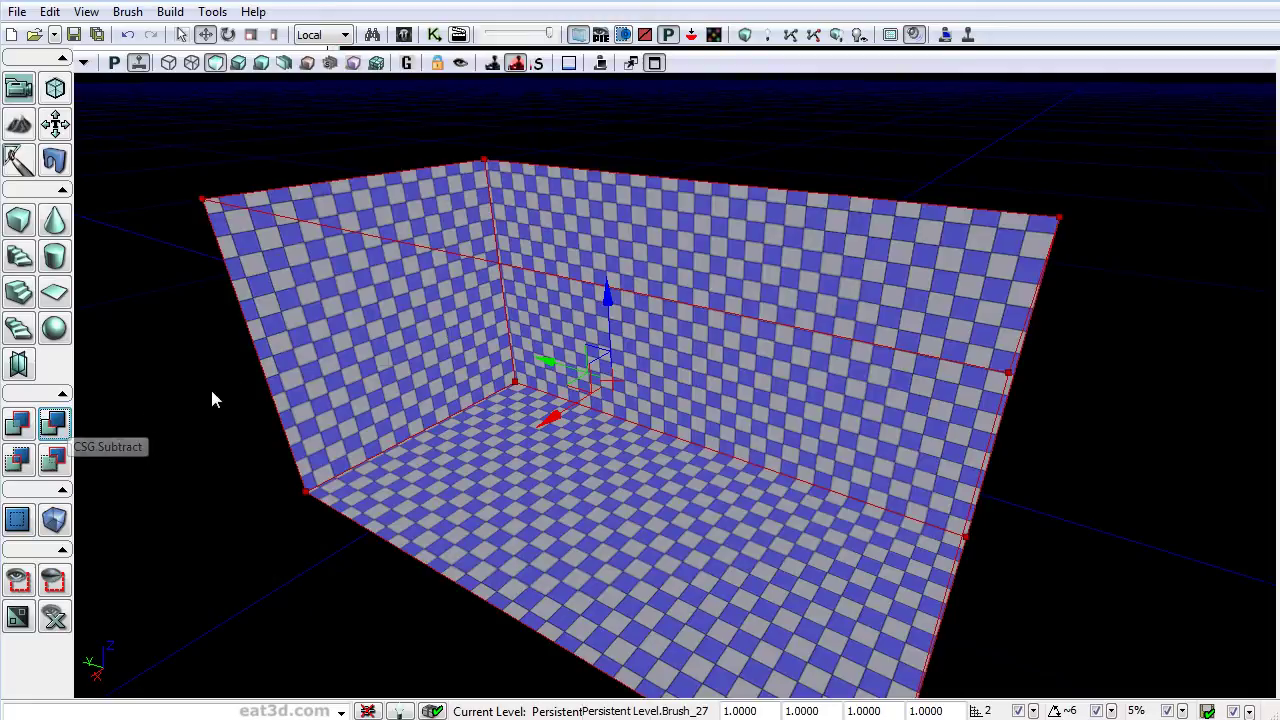
{"action": "left_click_drag", "start_coordinate": [472, 262], "coordinate": [472, 285]}
{"action": "mouse_move", "coordinate": [492, 548]}
{"action": "left_mouse_down"}
{"action": "mouse_move", "coordinate": [492, 572]}
{"action": "mouse_move", "coordinate": [492, 548]}
{"action": "left_mouse_up"}
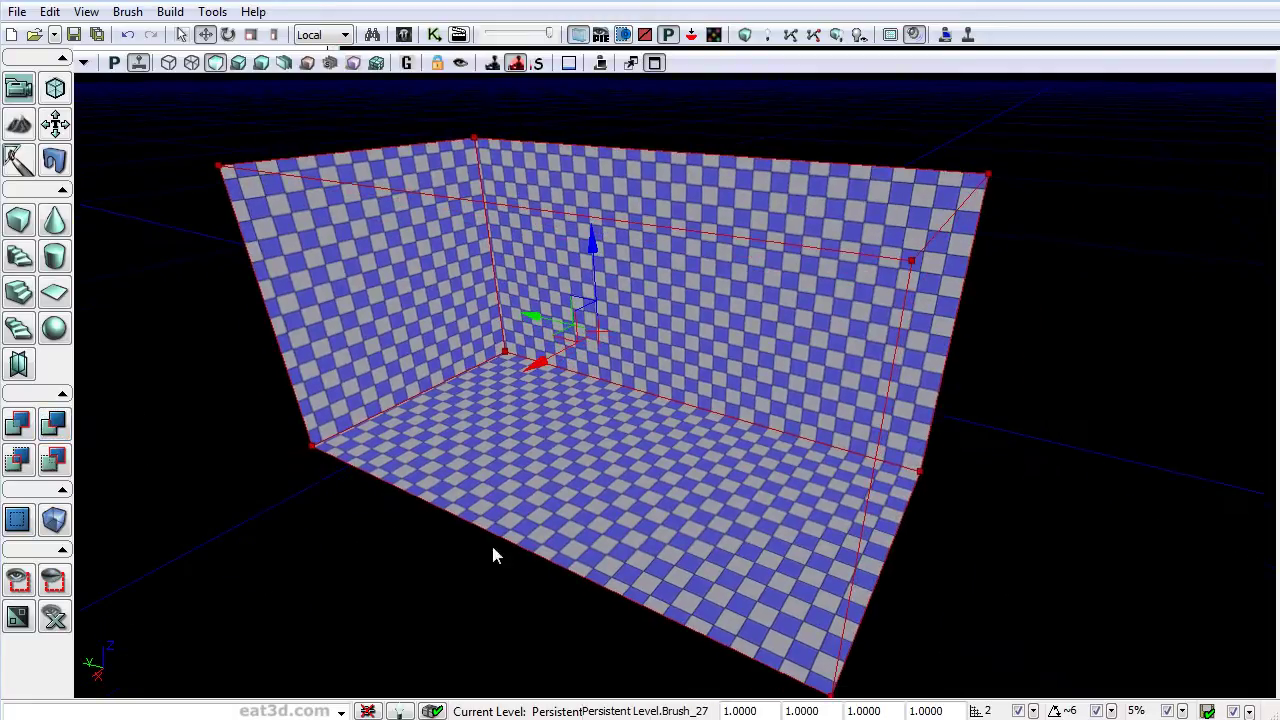
Step: Search the UDKGame packages in the Content Browser for "tile", showing only Materials
{"action": "left_click", "coordinate": [86, 11]}
{"action": "mouse_move", "coordinate": [266, 35]}
{"action": "left_click", "coordinate": [369, 40]}
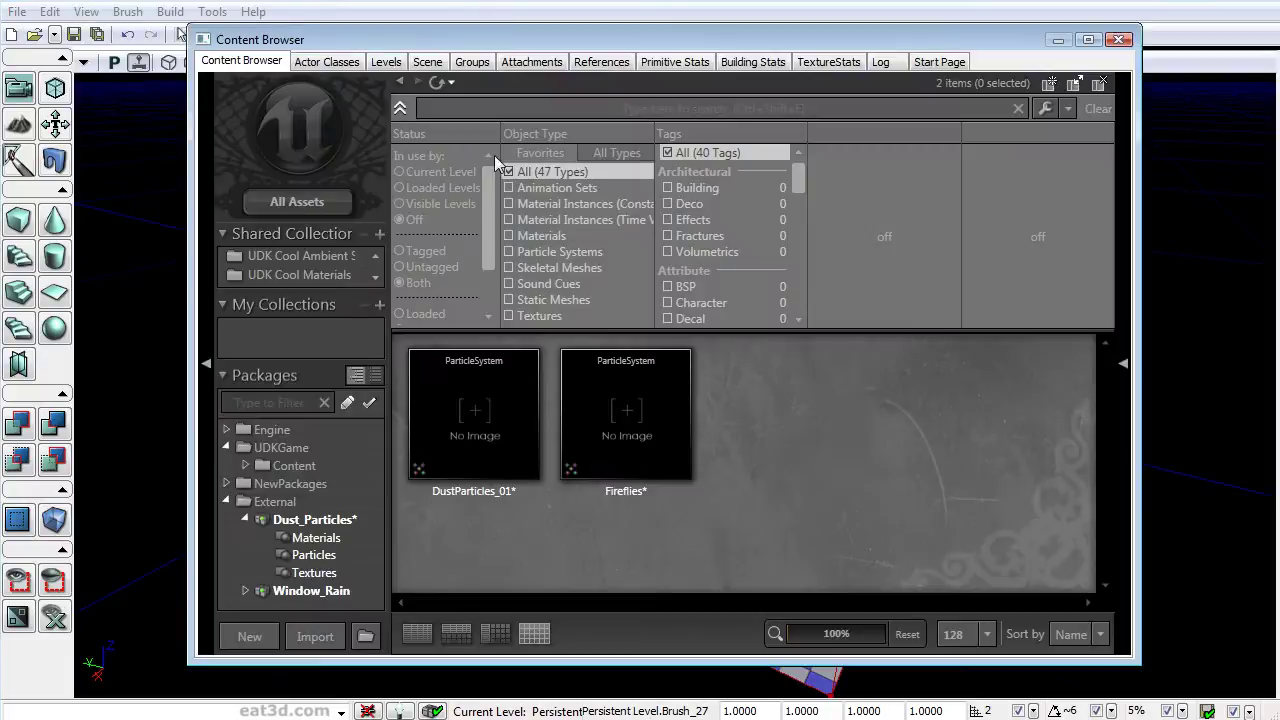
{"action": "left_click", "coordinate": [263, 447]}
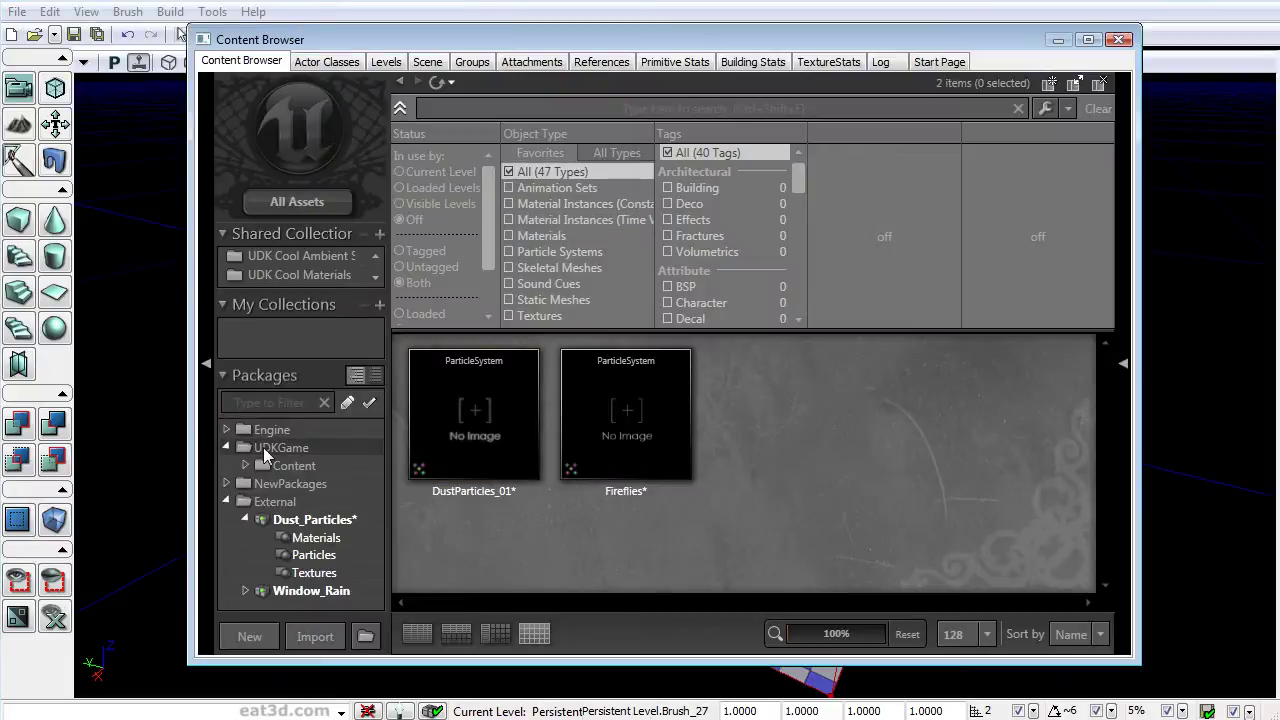
{"action": "left_click", "coordinate": [510, 105]}
{"action": "type", "text": "tile"}
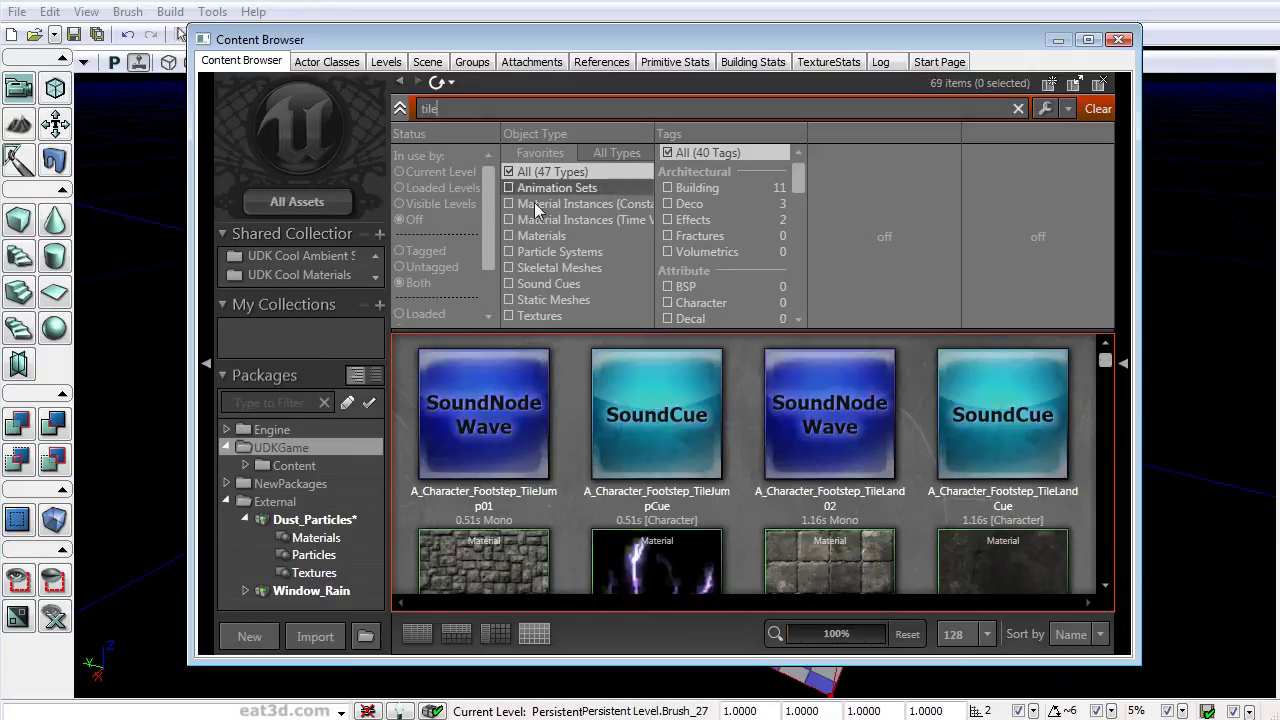
{"action": "left_click", "coordinate": [527, 236]}
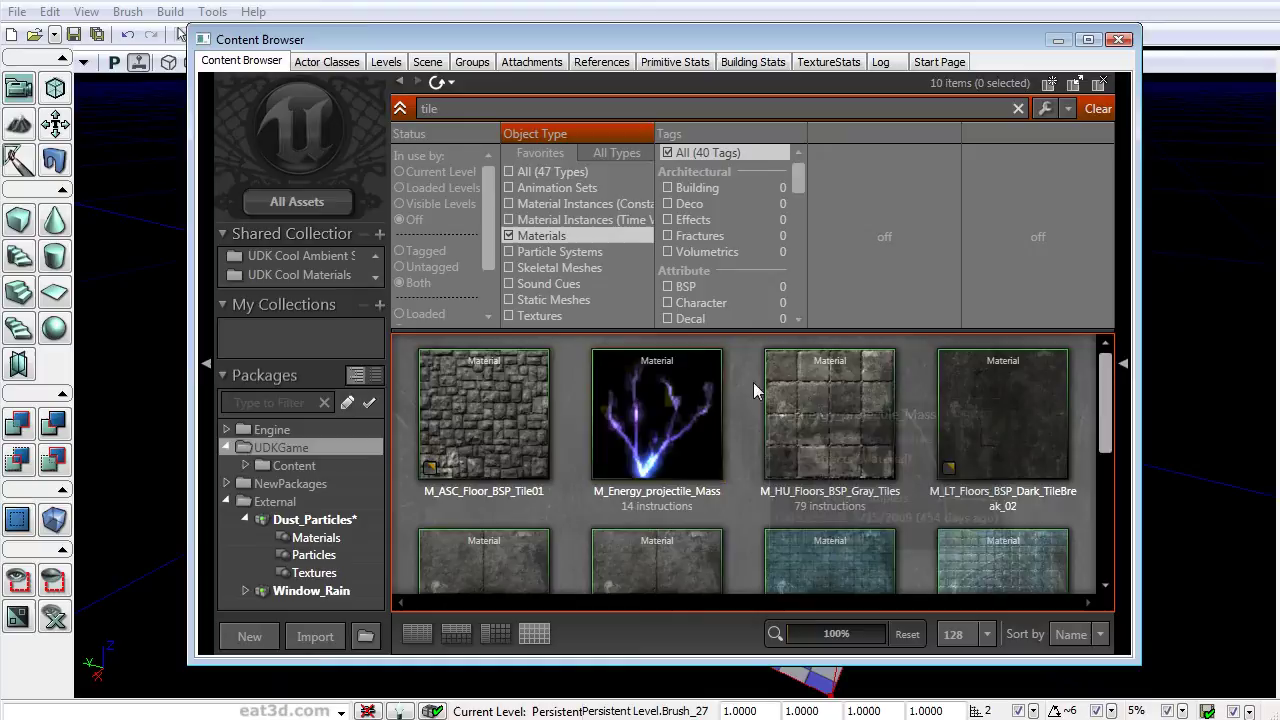
{"action": "scroll", "coordinate": [753, 382], "scroll_direction": "down", "scroll_amount": 2}
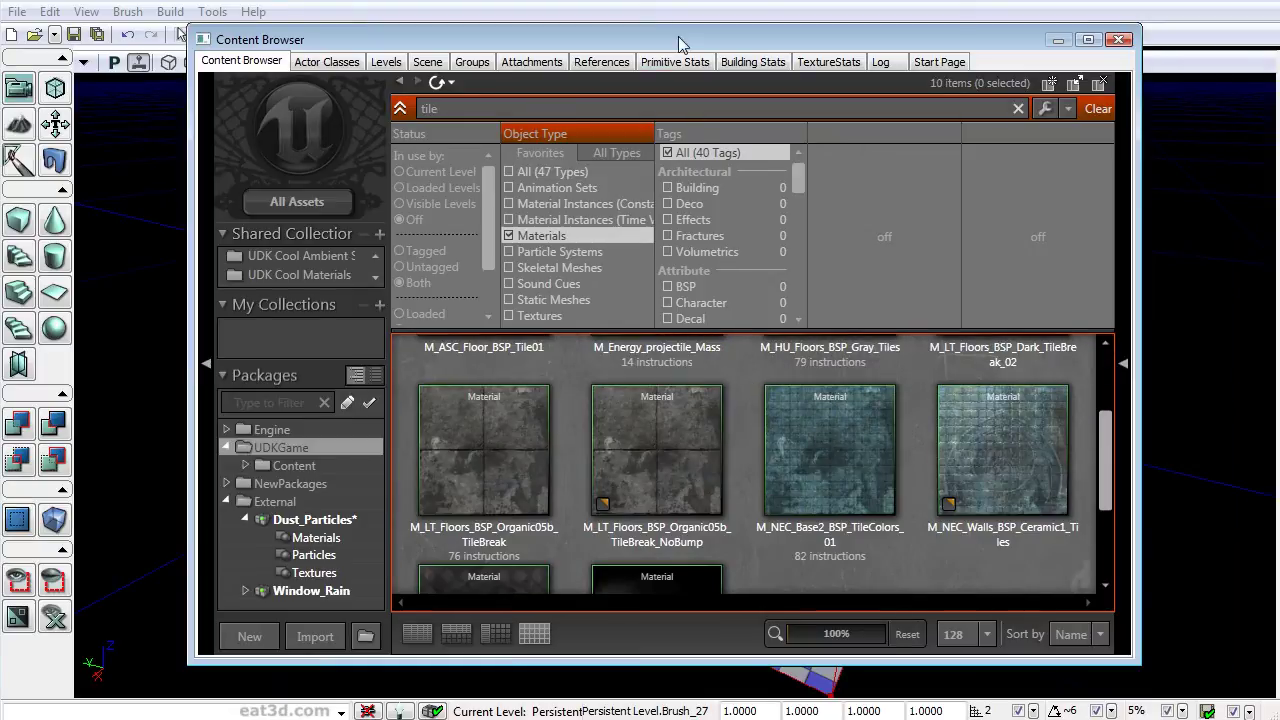
Step: Move and narrow the Content Browser to uncover the room, and select all of the room's surfaces
{"action": "left_click_drag", "start_coordinate": [678, 44], "coordinate": [835, 57]}
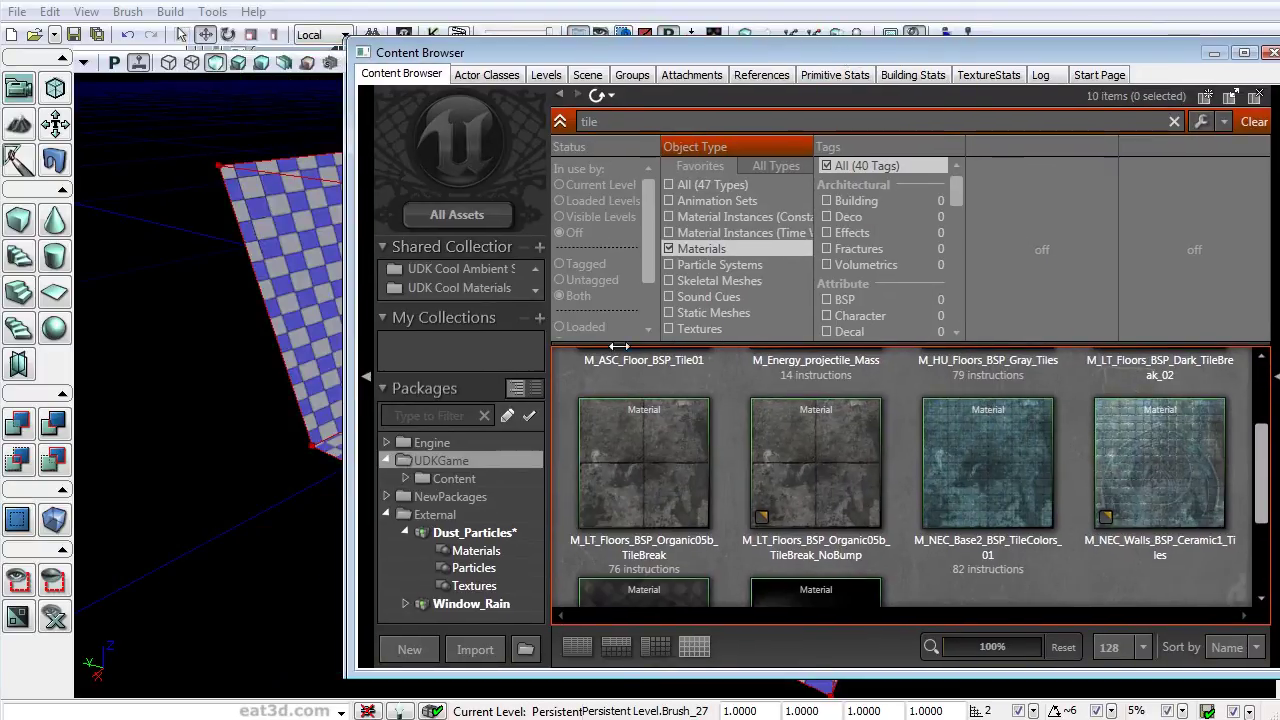
{"action": "left_click_drag", "start_coordinate": [352, 335], "coordinate": [655, 368]}
{"action": "right_click", "coordinate": [469, 391]}
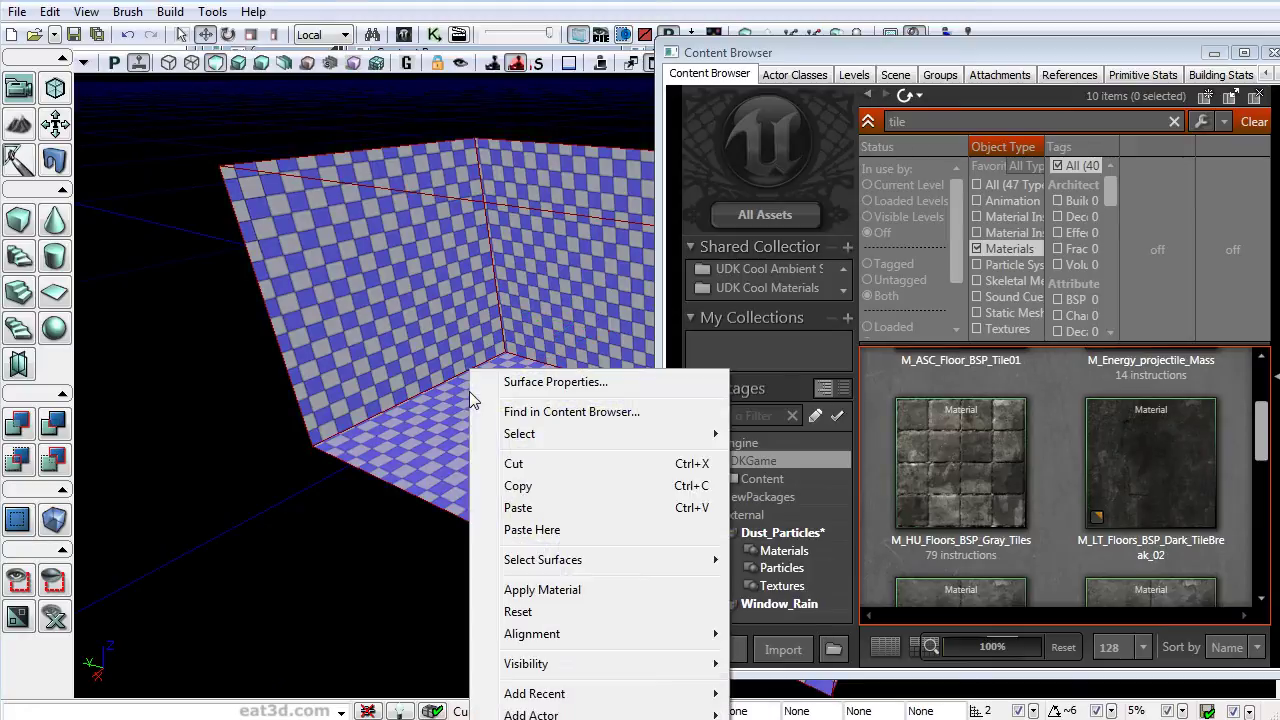
{"action": "mouse_move", "coordinate": [645, 559]}
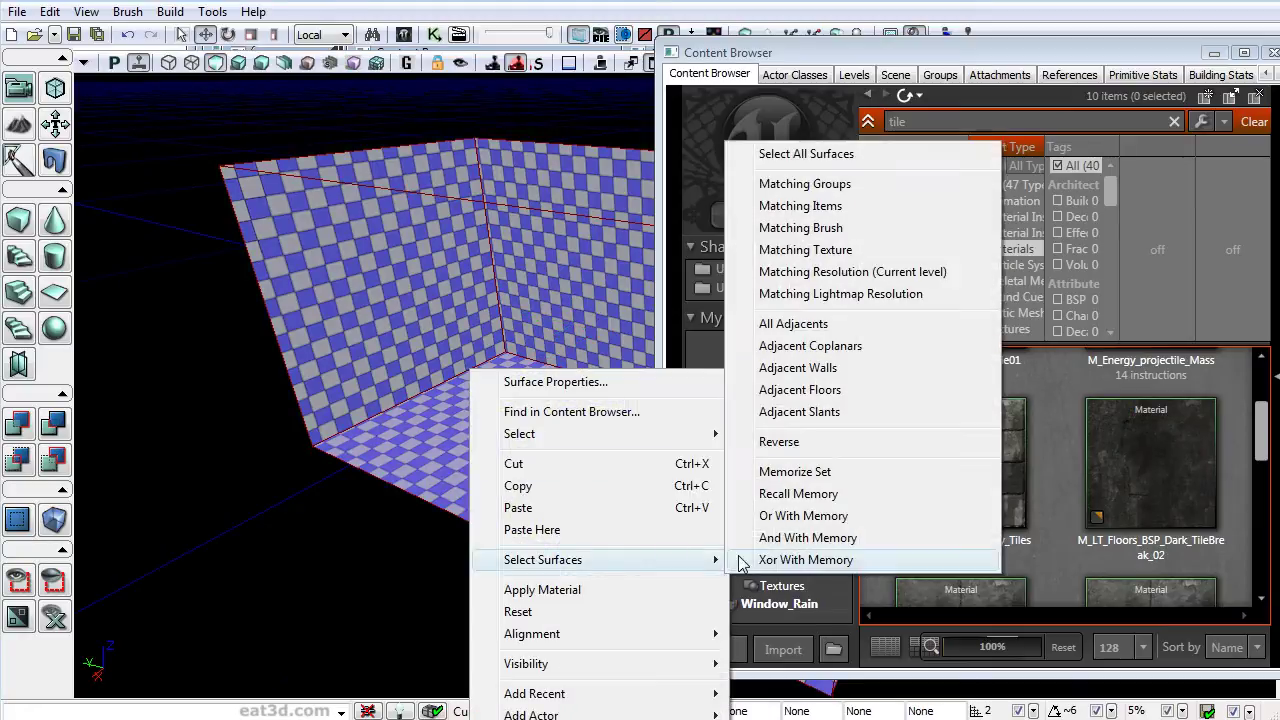
{"action": "left_click", "coordinate": [830, 156]}
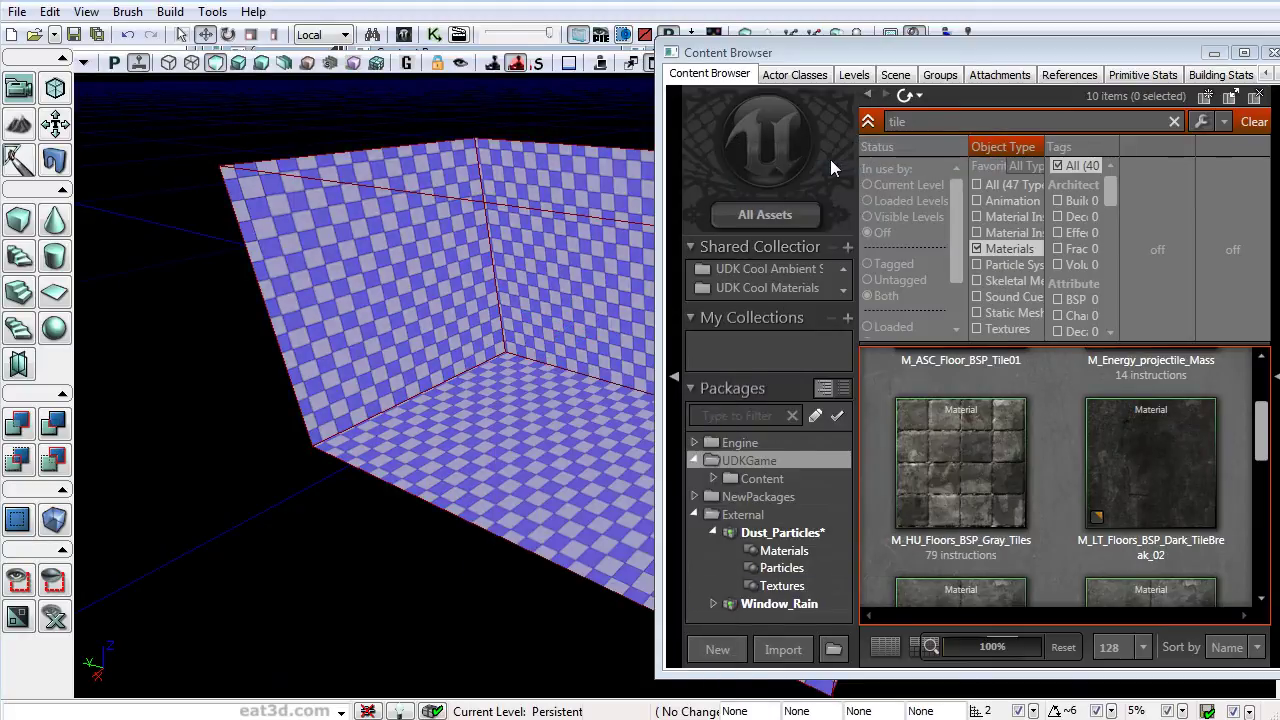
Step: Apply the material M_LT_Floors_BSP_Organic05b_TileBreak to the selected room surfaces
{"action": "scroll", "coordinate": [1060, 540], "scroll_direction": "down", "scroll_amount": 4}
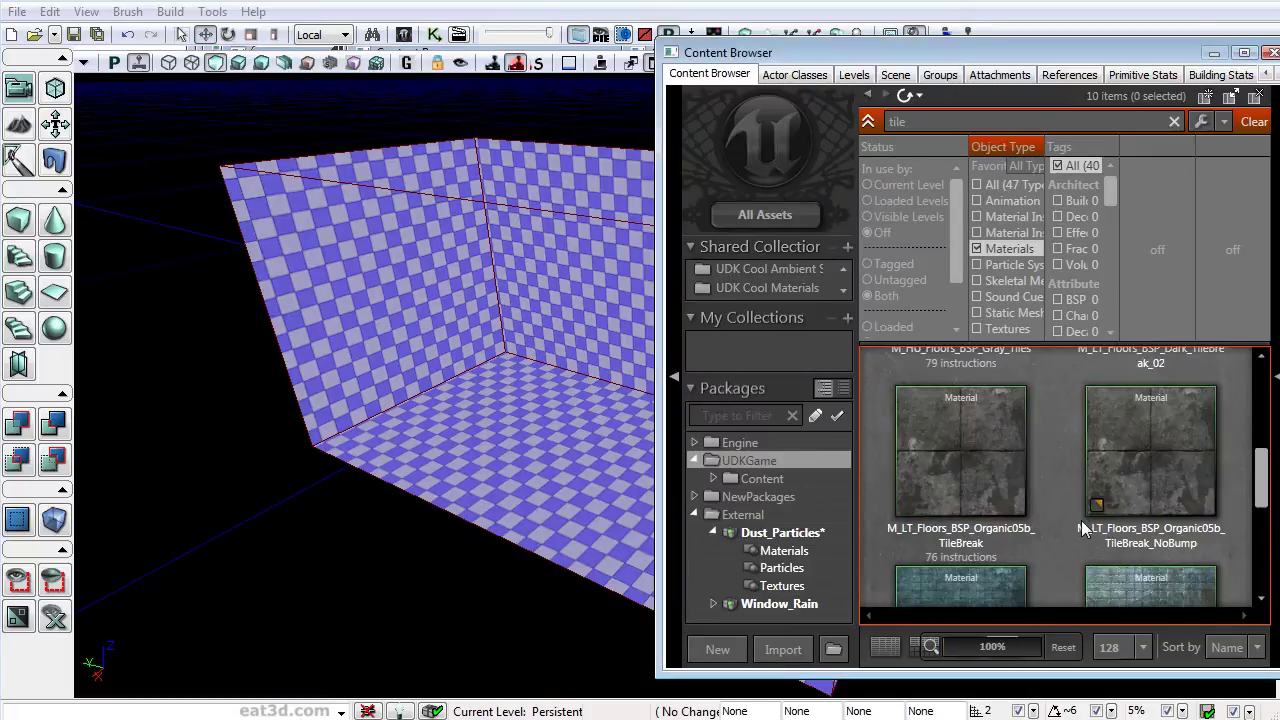
{"action": "left_click", "coordinate": [978, 431]}
{"action": "right_click", "coordinate": [505, 400]}
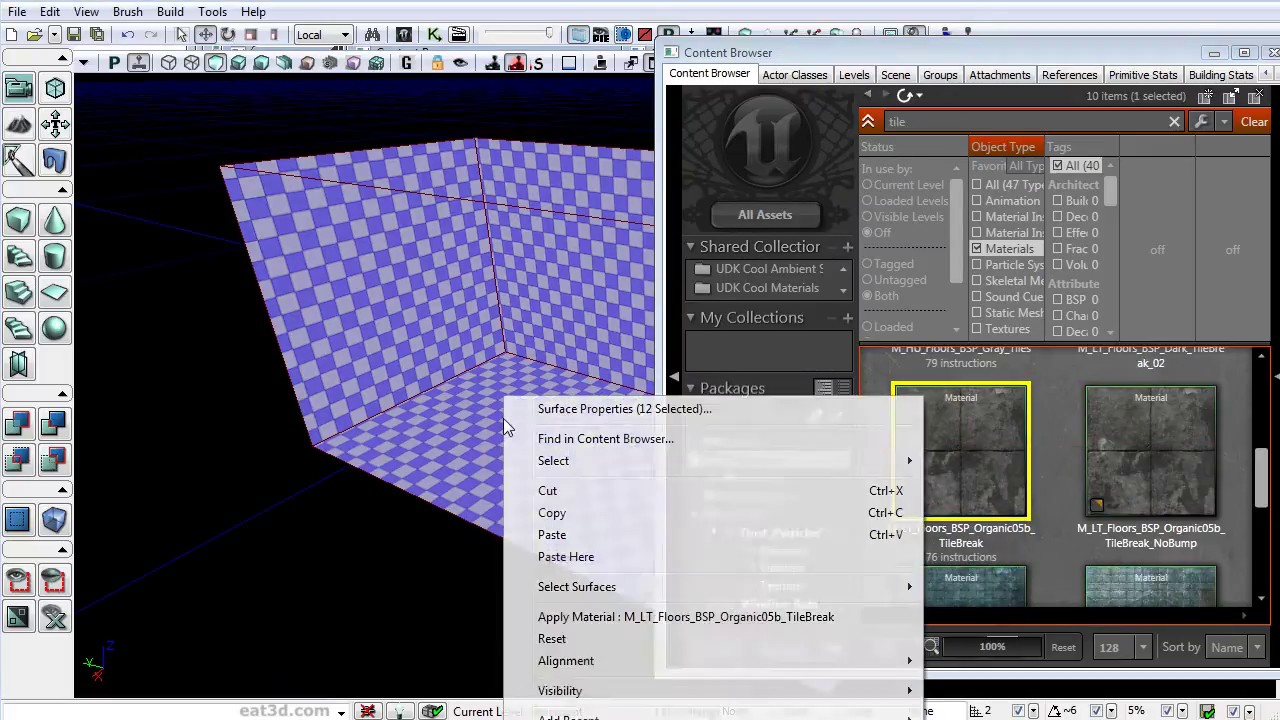
{"action": "left_click", "coordinate": [613, 616]}
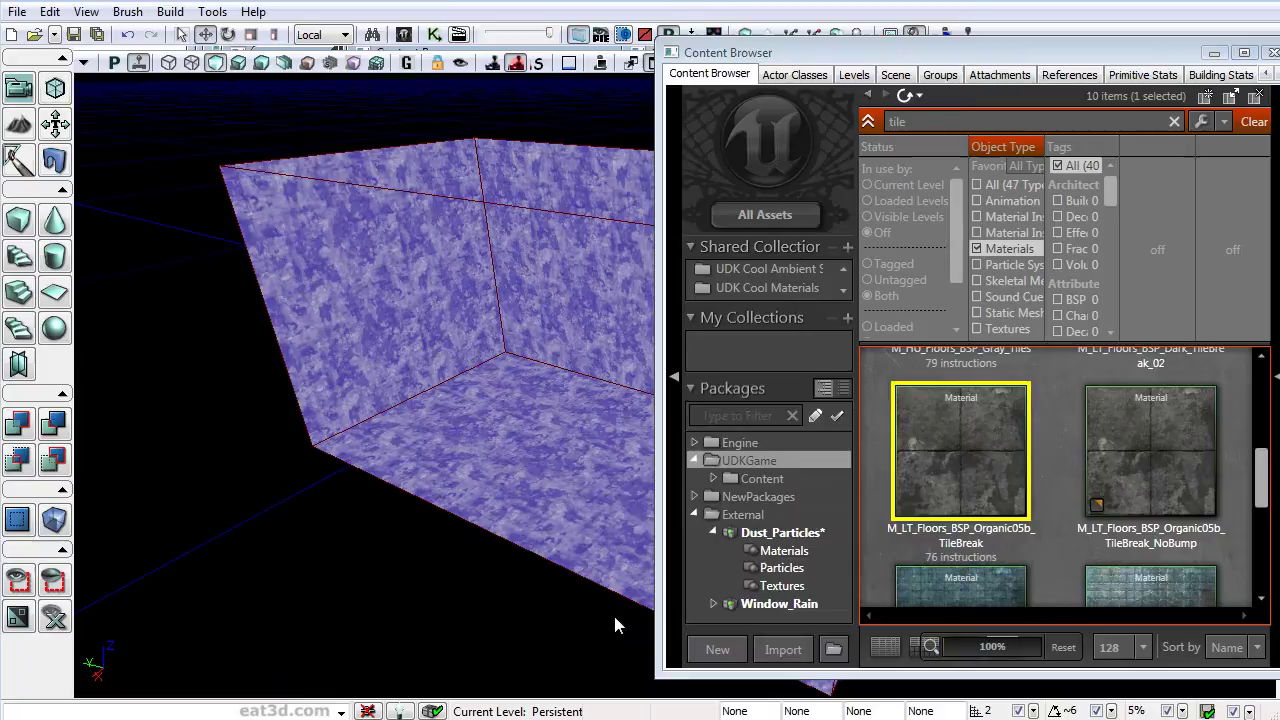
Step: Apply Planar alignment to the selected room surfaces, and clear the Content Browser's search text
{"action": "right_click", "coordinate": [523, 416]}
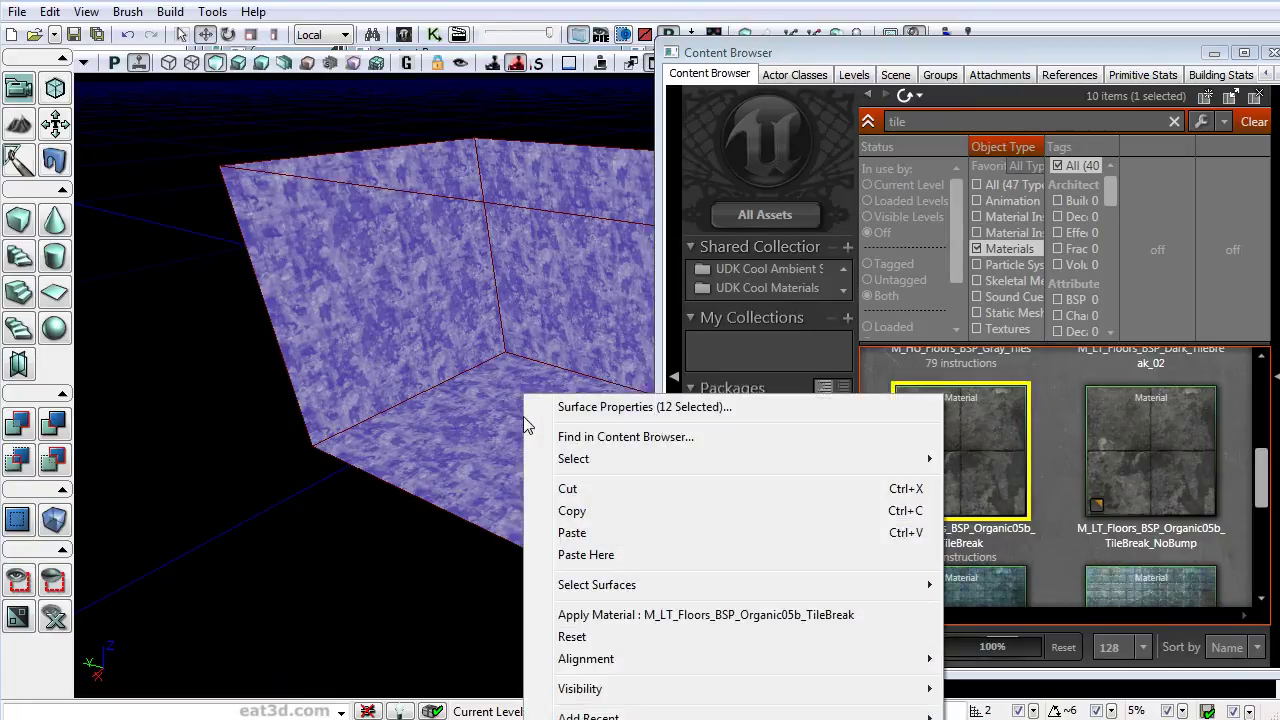
{"action": "mouse_move", "coordinate": [824, 666]}
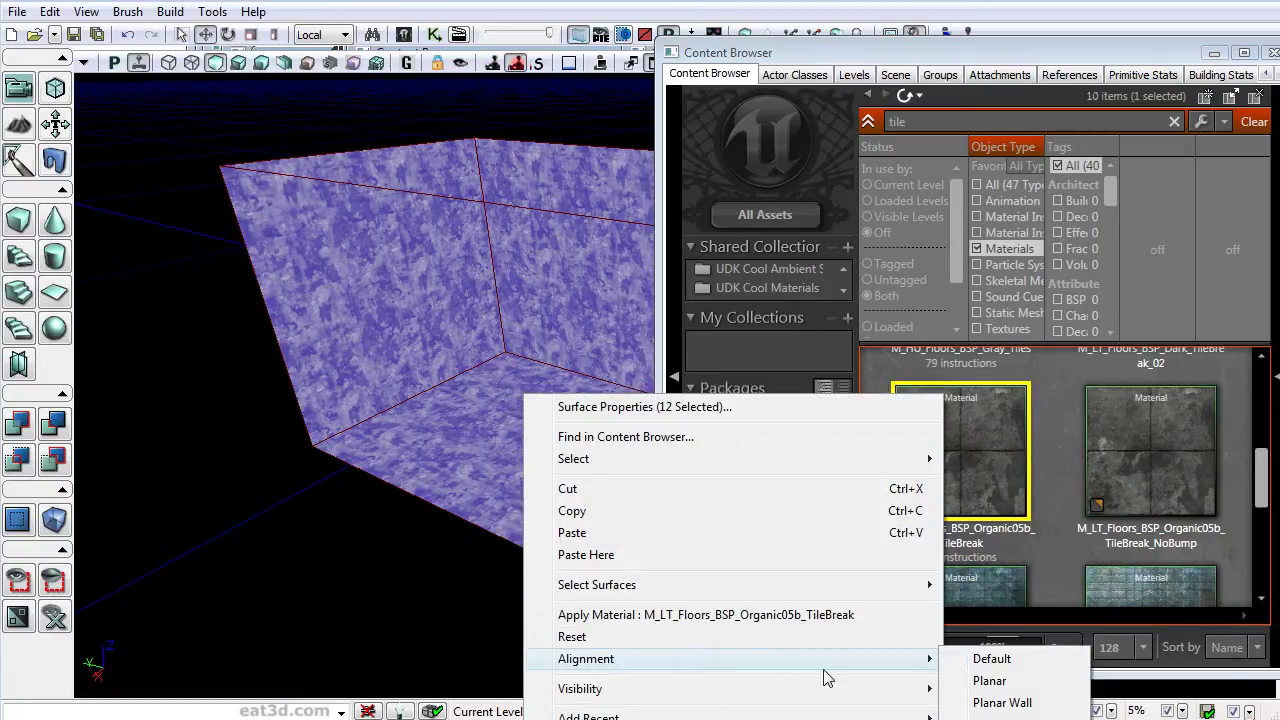
{"action": "left_click", "coordinate": [975, 680]}
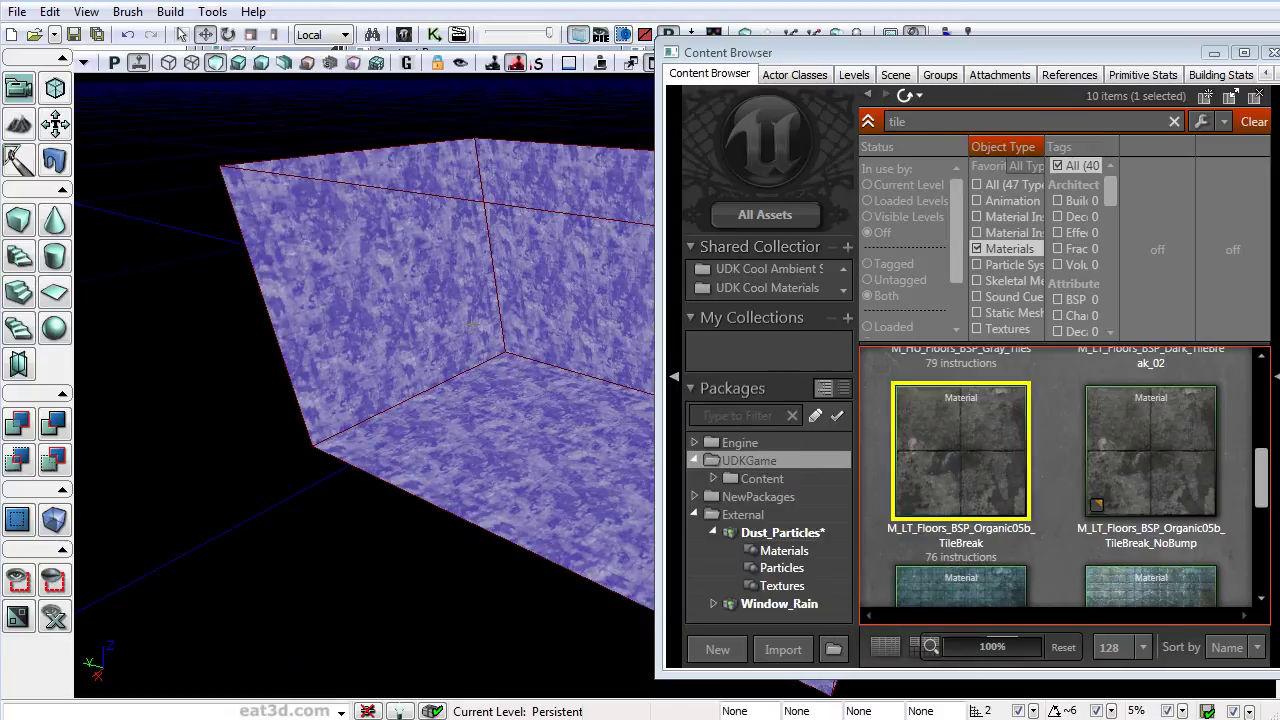
{"action": "left_click_drag", "start_coordinate": [931, 127], "coordinate": [803, 132]}
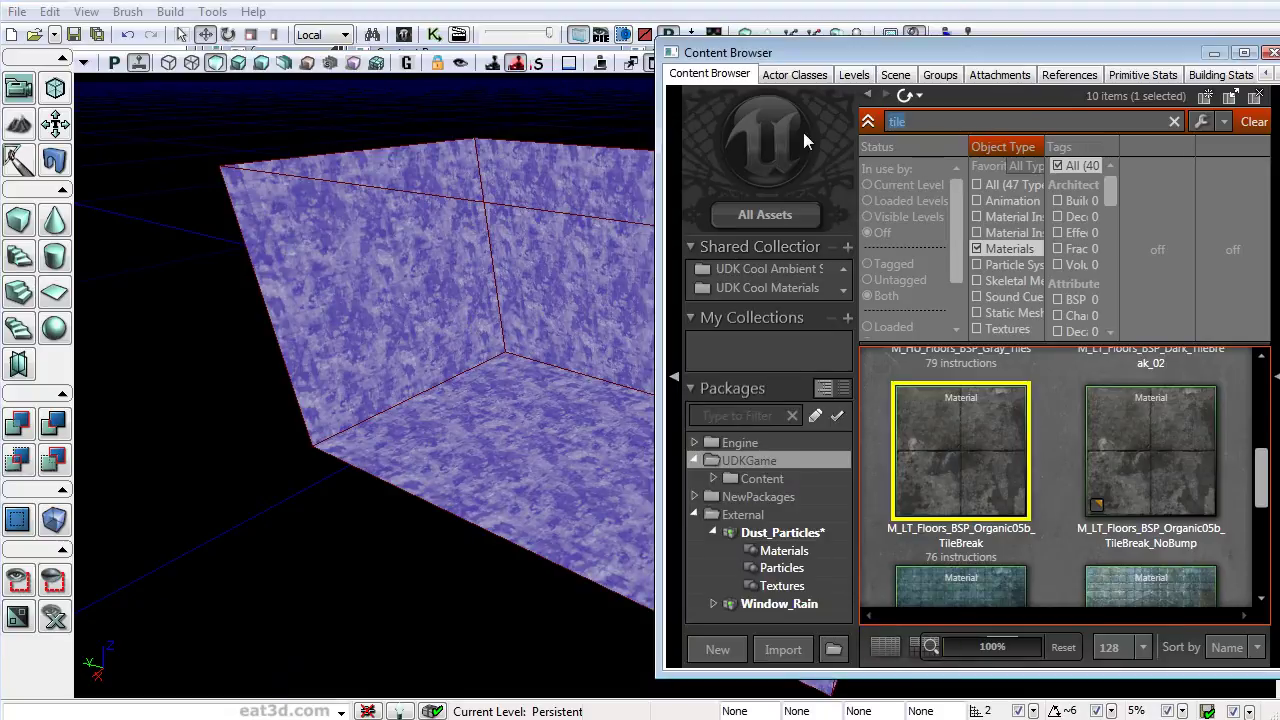
{"action": "key", "text": "BackSpace"}
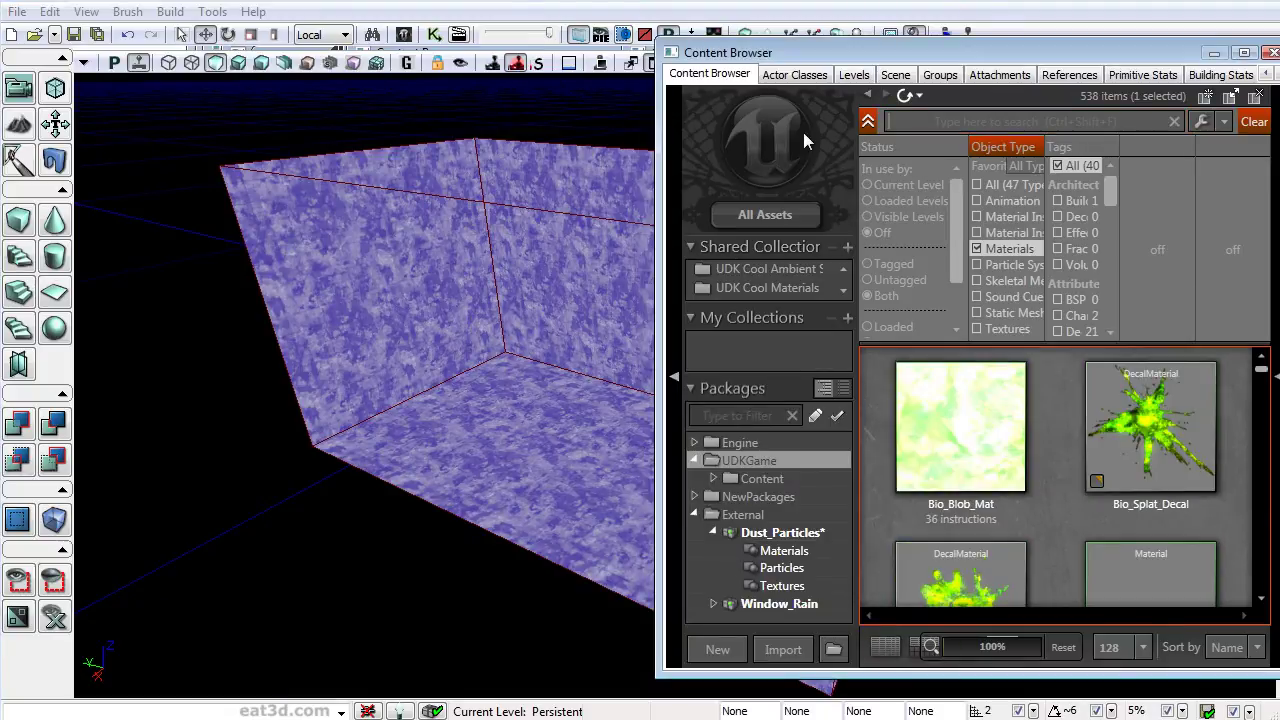
Step: Add a point light on the room's floor and raise it well above the floor
{"action": "left_click_drag", "start_coordinate": [575, 270], "coordinate": [600, 250]}
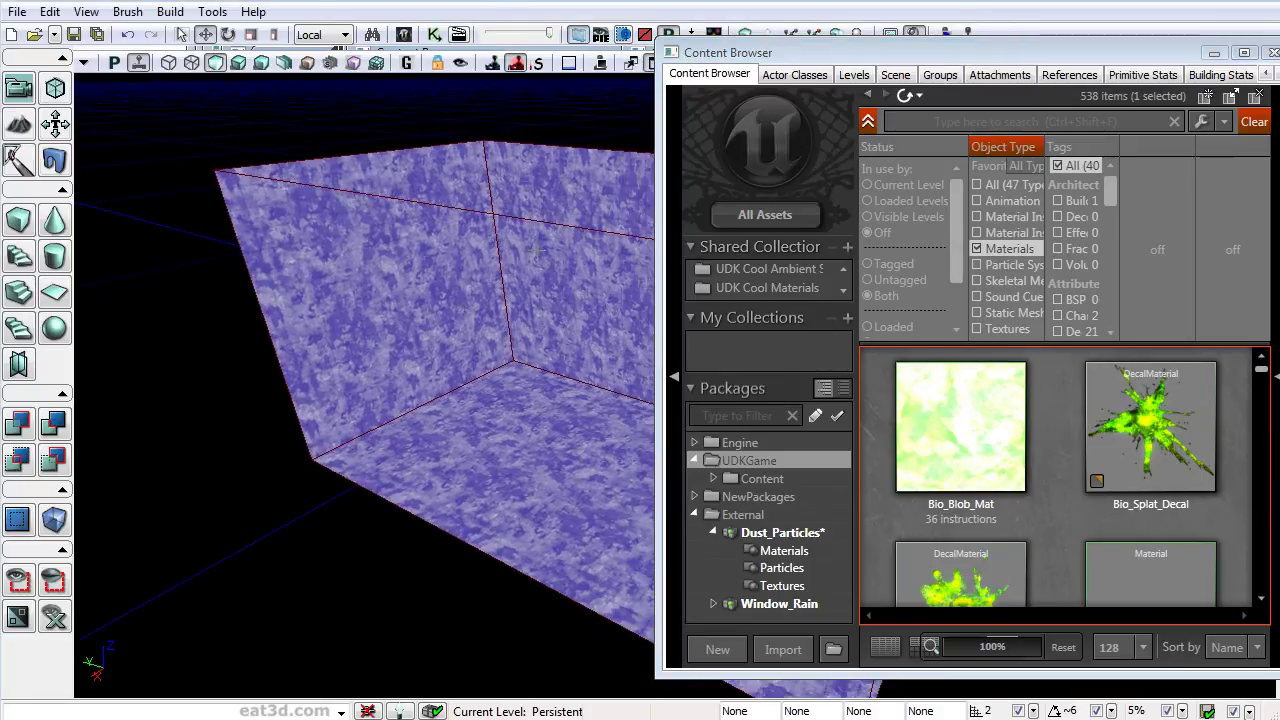
{"action": "left_click_drag", "start_coordinate": [547, 360], "coordinate": [530, 245]}
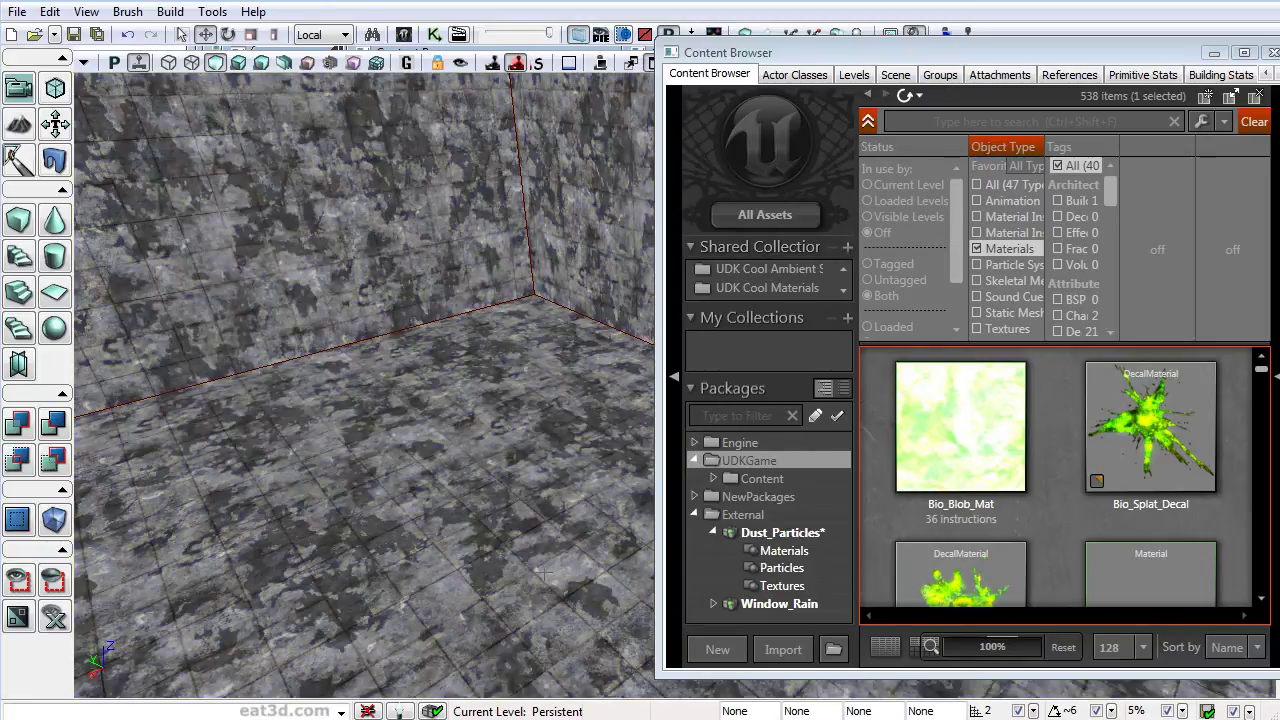
{"action": "key", "text": "l"}
{"action": "left_click", "coordinate": [545, 574]}
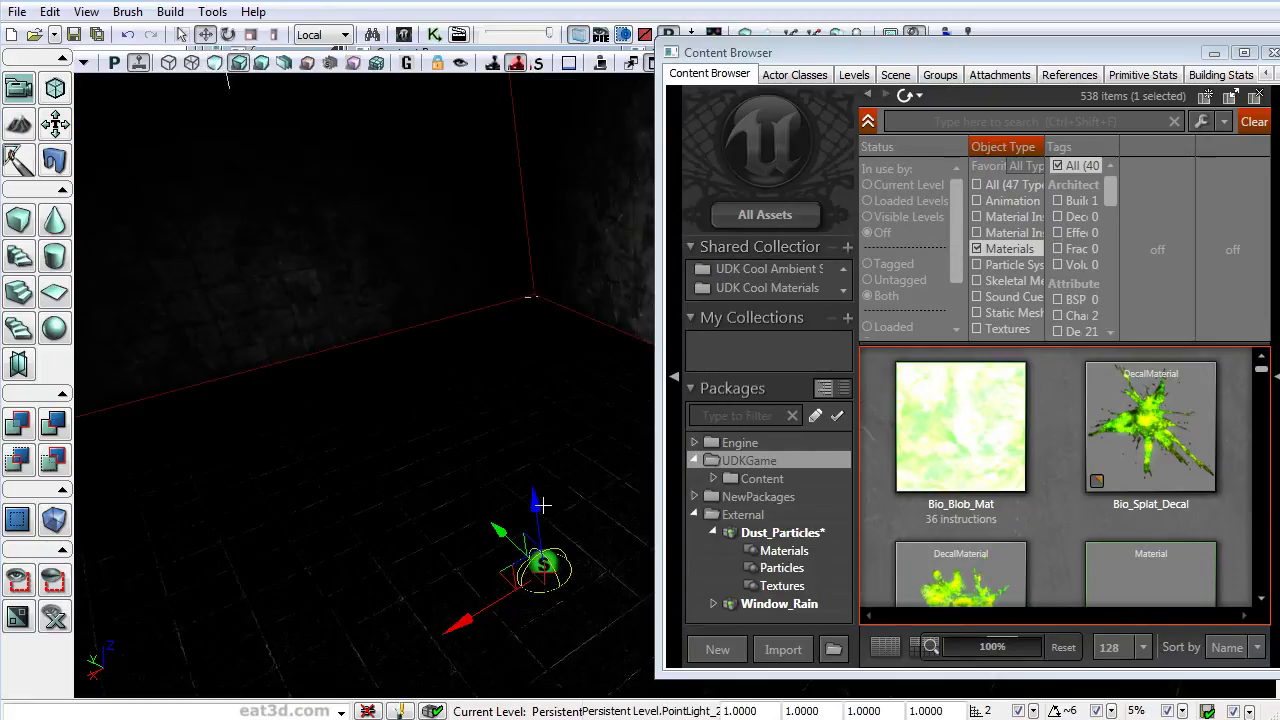
{"action": "left_click_drag", "start_coordinate": [533, 513], "coordinate": [518, 204]}
{"action": "left_click_drag", "start_coordinate": [509, 312], "coordinate": [488, 142]}
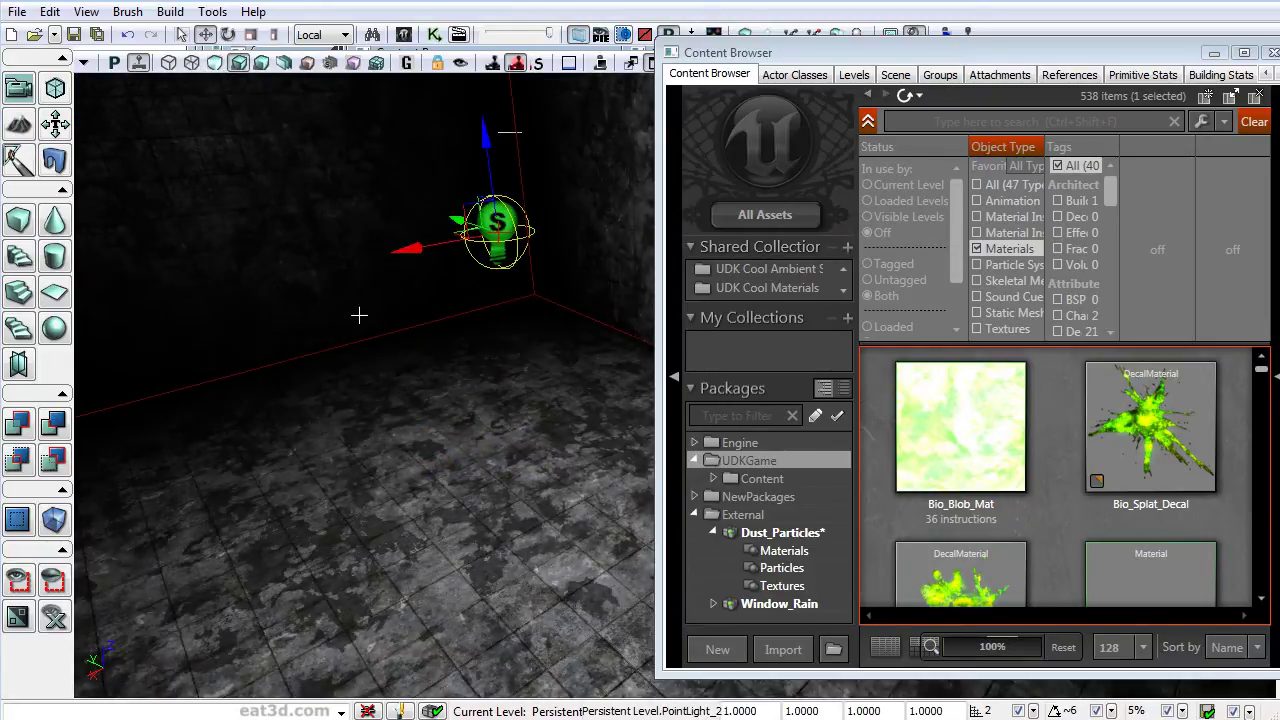
Step: Move the Content Browser out of the way and scale up the point light so its radius reaches the room's side walls
{"action": "left_click_drag", "start_coordinate": [358, 315], "coordinate": [425, 345]}
{"action": "left_click_drag", "start_coordinate": [540, 397], "coordinate": [470, 480]}
{"action": "right_click_drag", "start_coordinate": [540, 397], "coordinate": [540, 345]}
{"action": "left_click_drag", "start_coordinate": [540, 397], "coordinate": [550, 385]}
{"action": "mouse_move", "coordinate": [540, 397]}
{"action": "right_mouse_down"}
{"action": "mouse_move", "coordinate": [620, 370]}
{"action": "mouse_move", "coordinate": [540, 395]}
{"action": "right_mouse_up"}
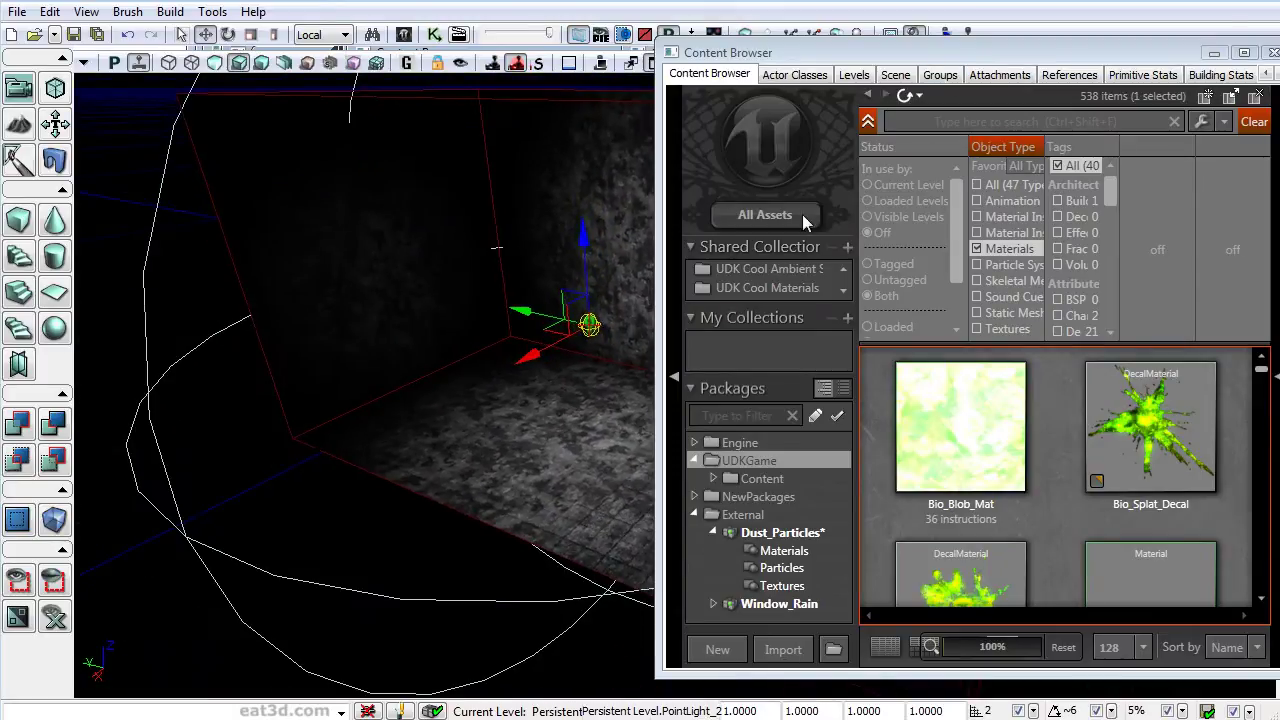
{"action": "left_click_drag", "start_coordinate": [960, 57], "coordinate": [828, 683]}
{"action": "right_click_drag", "start_coordinate": [717, 378], "coordinate": [720, 336]}
{"action": "right_click_drag", "start_coordinate": [348, 331], "coordinate": [318, 331]}
{"action": "key", "text": "space"}
{"action": "key", "text": "space"}
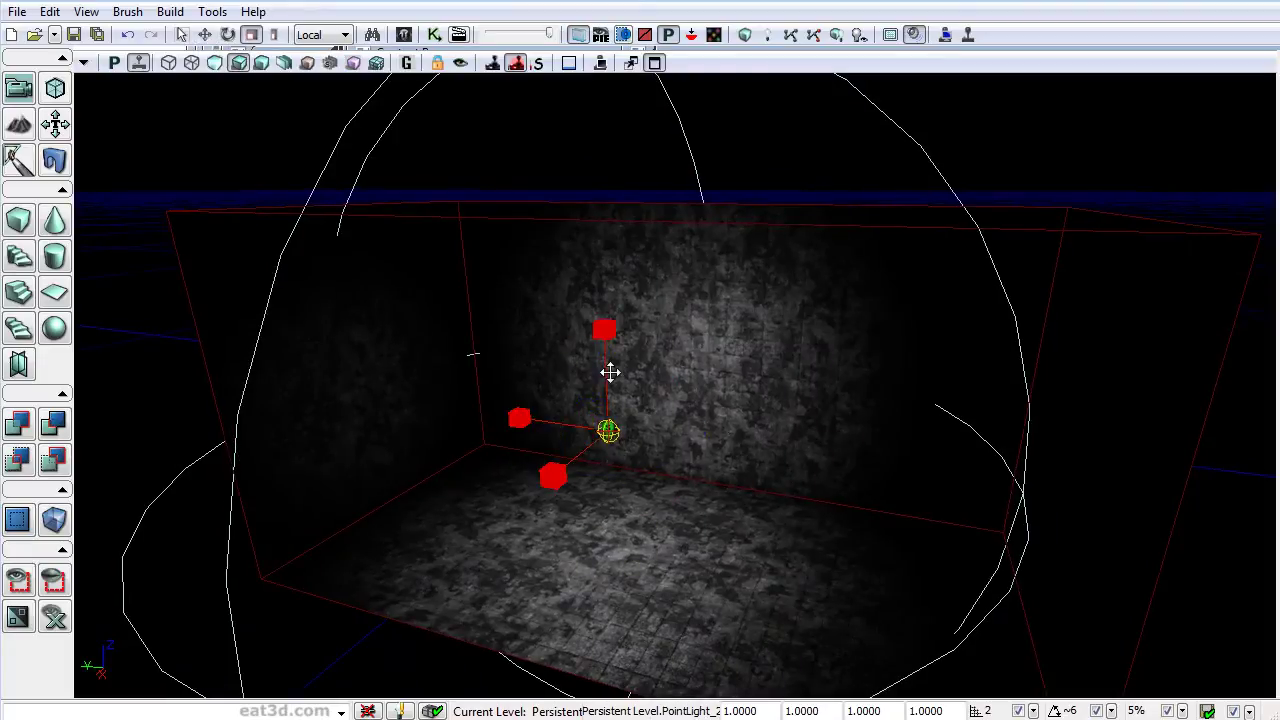
{"action": "left_click_drag", "start_coordinate": [606, 360], "coordinate": [606, 305]}
Step: Shift the point light away from the left wall toward the room's centre and raise it slightly
{"action": "key", "text": "space"}
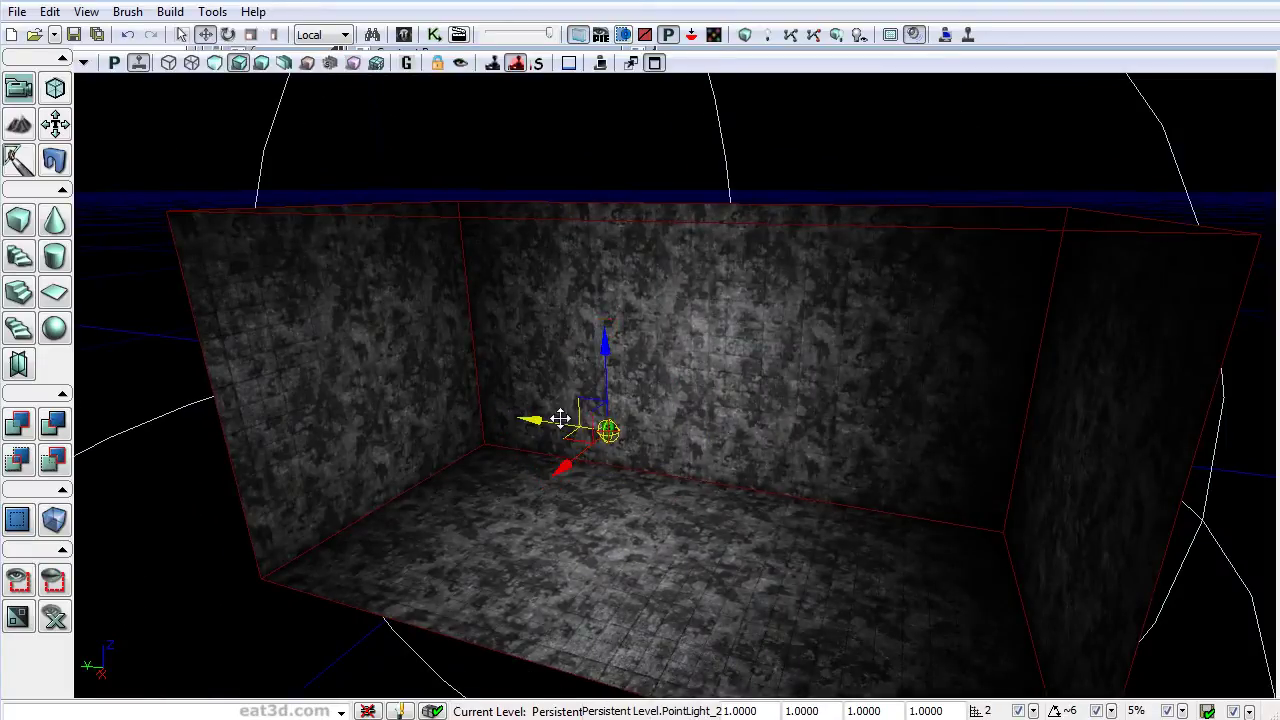
{"action": "left_click_drag", "start_coordinate": [560, 420], "coordinate": [595, 425]}
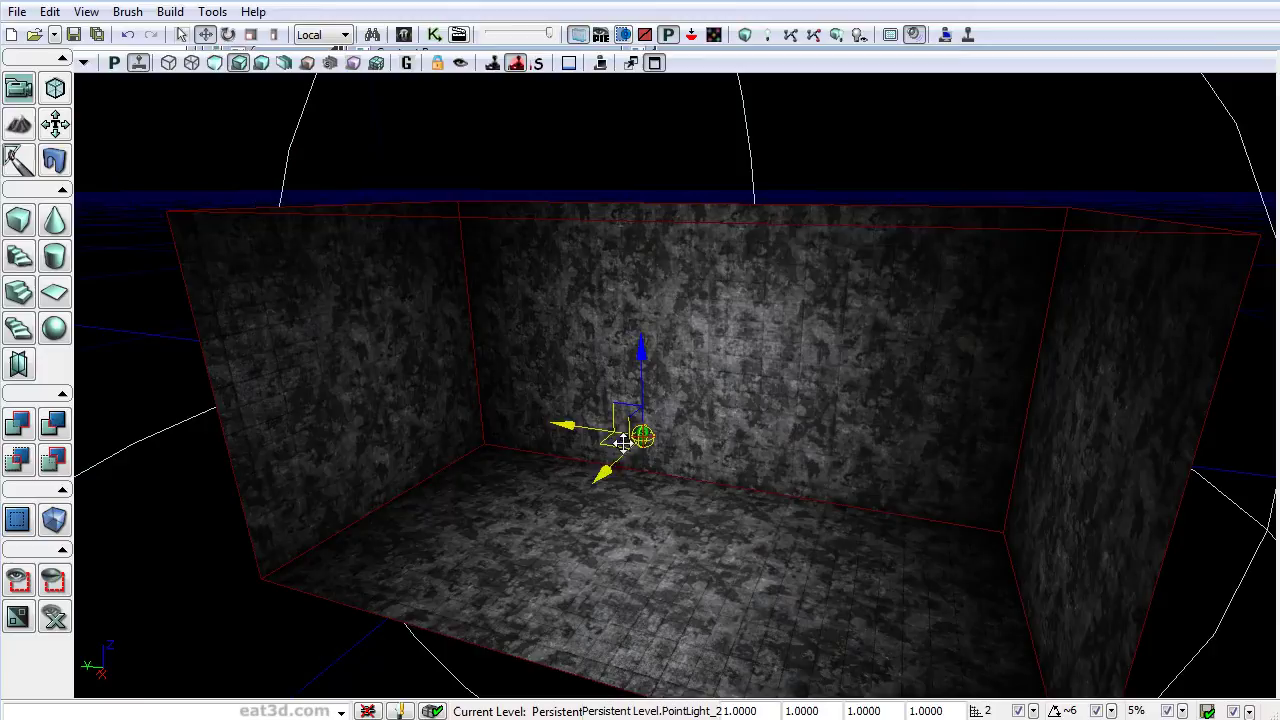
{"action": "left_click_drag", "start_coordinate": [643, 384], "coordinate": [643, 365]}
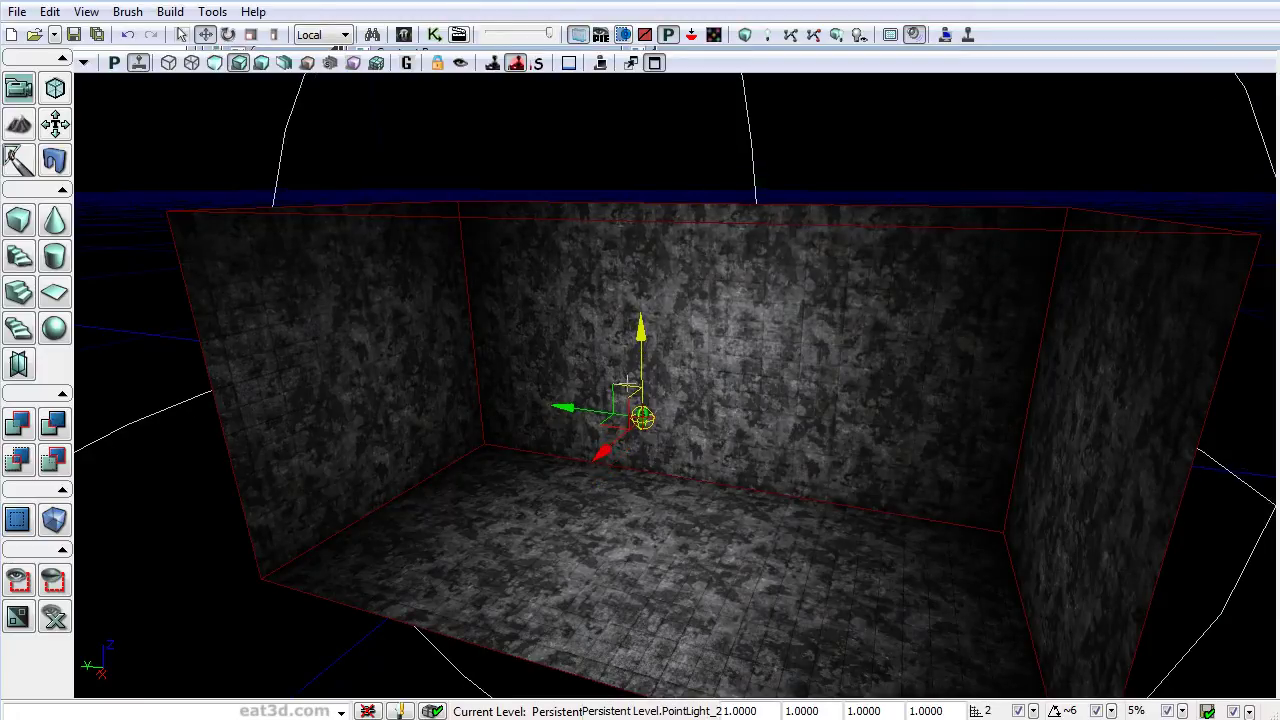
{"action": "left_click_drag", "start_coordinate": [594, 413], "coordinate": [603, 415]}
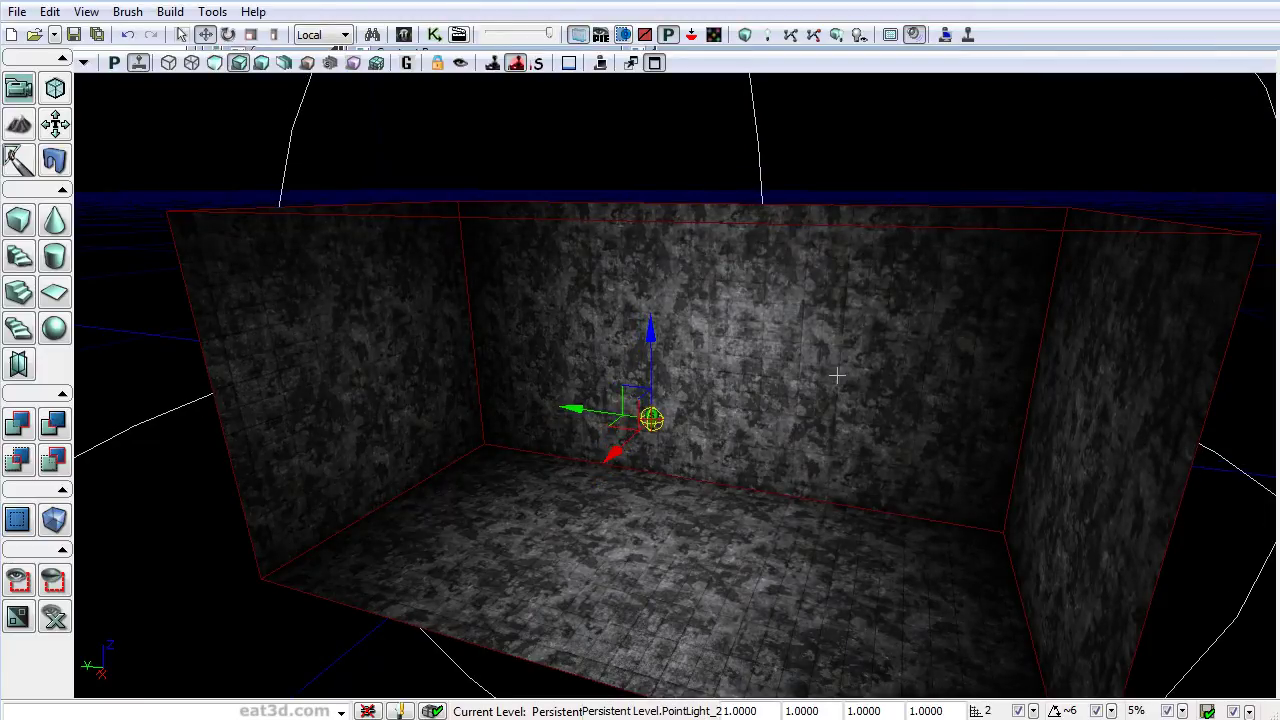
{"action": "mouse_move", "coordinate": [838, 375]}
{"action": "right_mouse_down"}
{"action": "mouse_move", "coordinate": [826, 435]}
{"action": "mouse_move", "coordinate": [855, 362]}
{"action": "mouse_move", "coordinate": [847, 404]}
{"action": "mouse_move", "coordinate": [892, 371]}
{"action": "mouse_move", "coordinate": [835, 389]}
{"action": "right_mouse_up"}
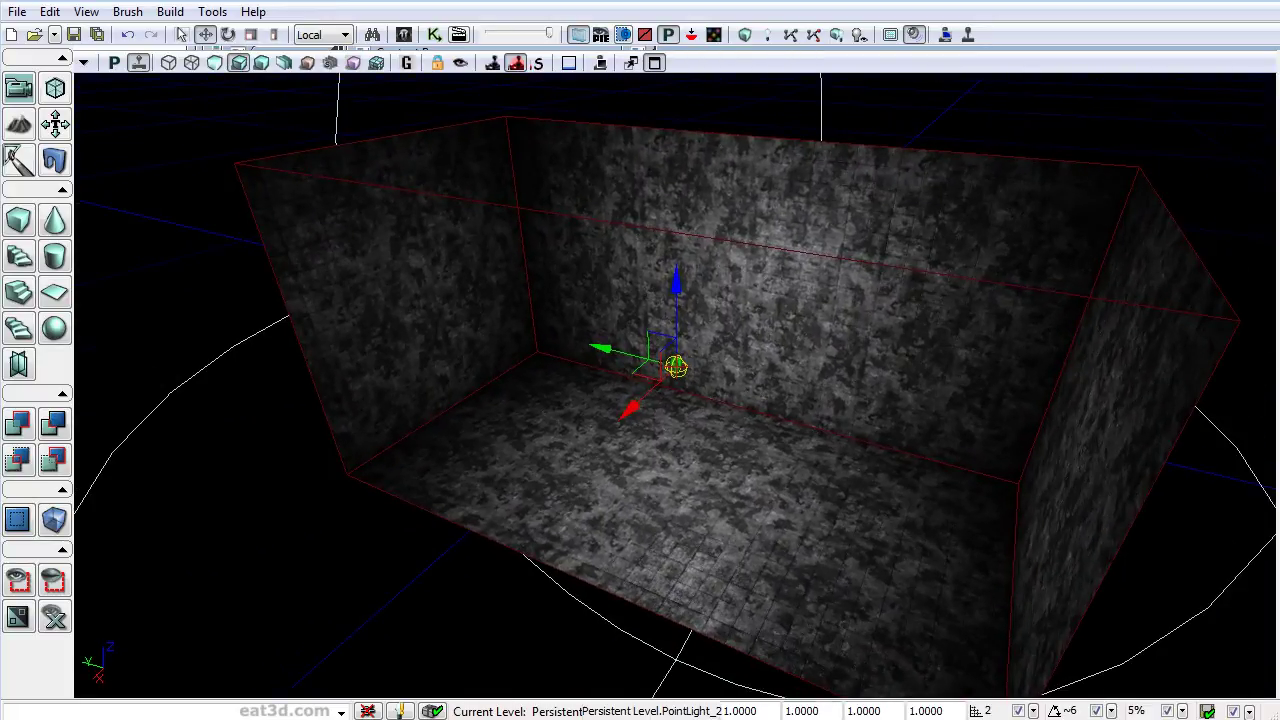
Step: Bring back the Content Browser and open the Dust_Particle_01 material from the Dust_Particles package
{"action": "left_click_drag", "start_coordinate": [1279, 150], "coordinate": [865, 84]}
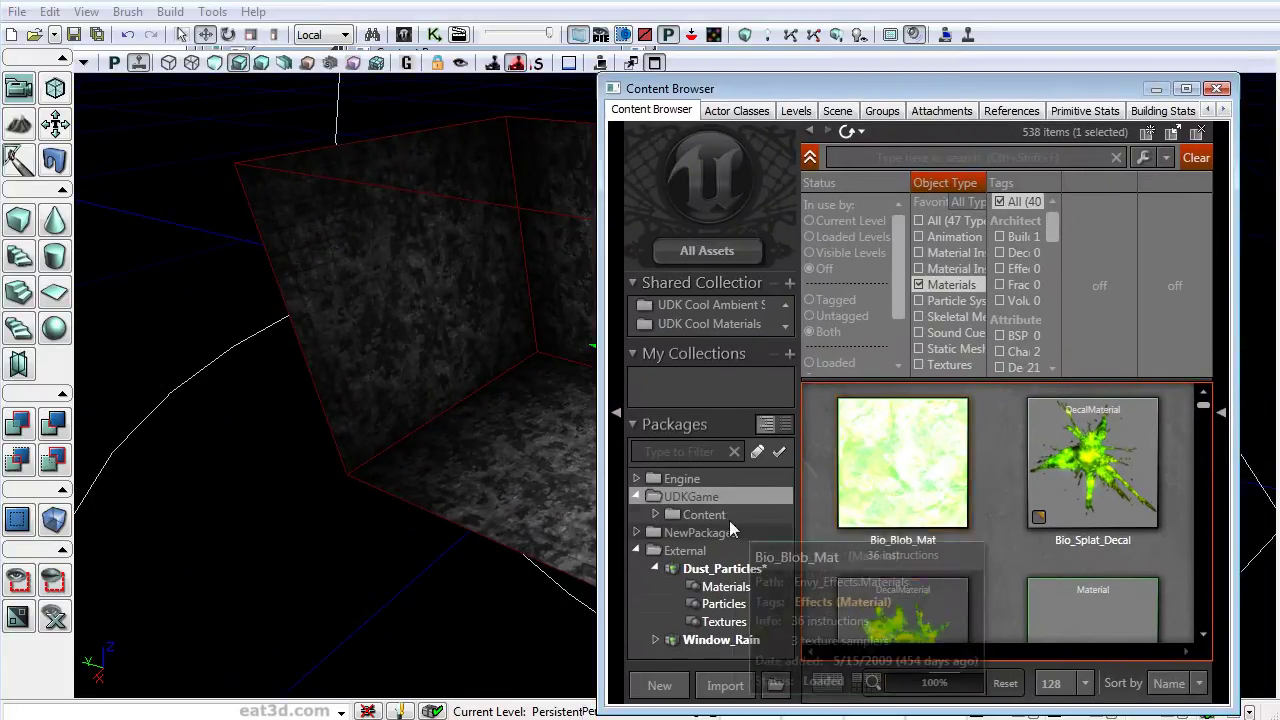
{"action": "left_click", "coordinate": [716, 568]}
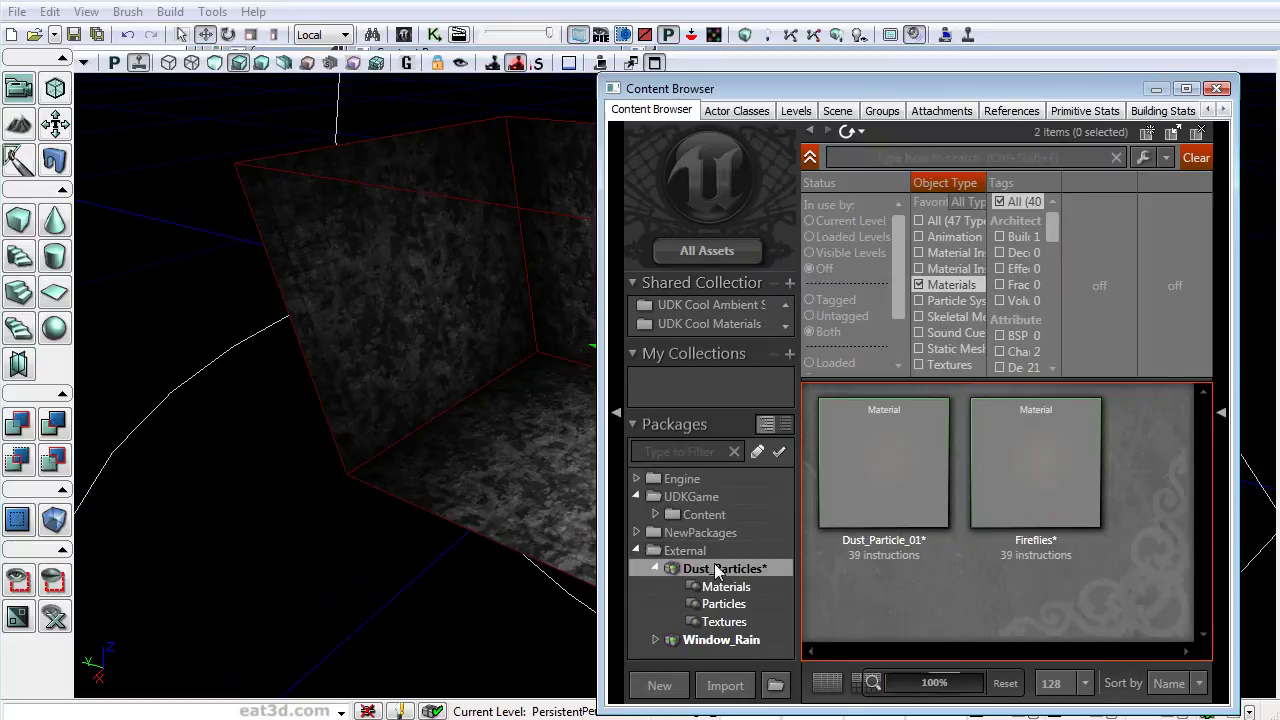
{"action": "left_click", "coordinate": [877, 472]}
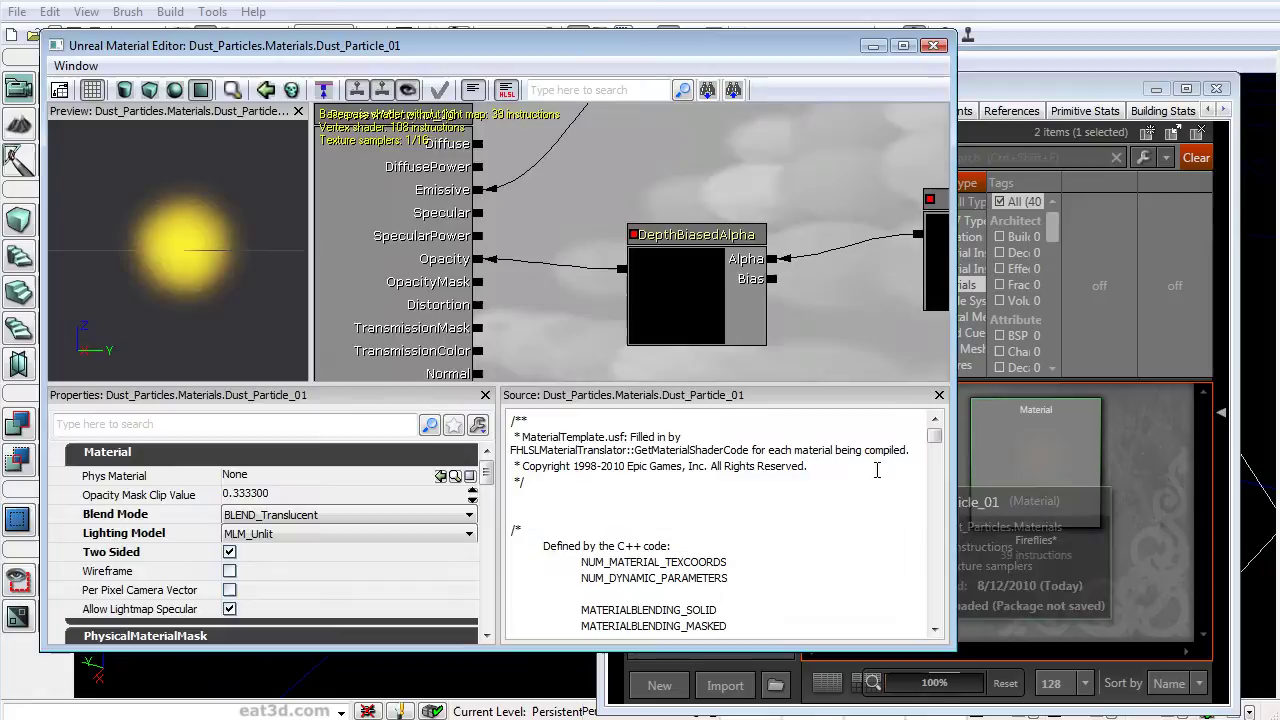
Step: Examine the glow preview and node network of the Dust_Particle_01 material, and close its editor
{"action": "left_click_drag", "start_coordinate": [184, 227], "coordinate": [286, 286]}
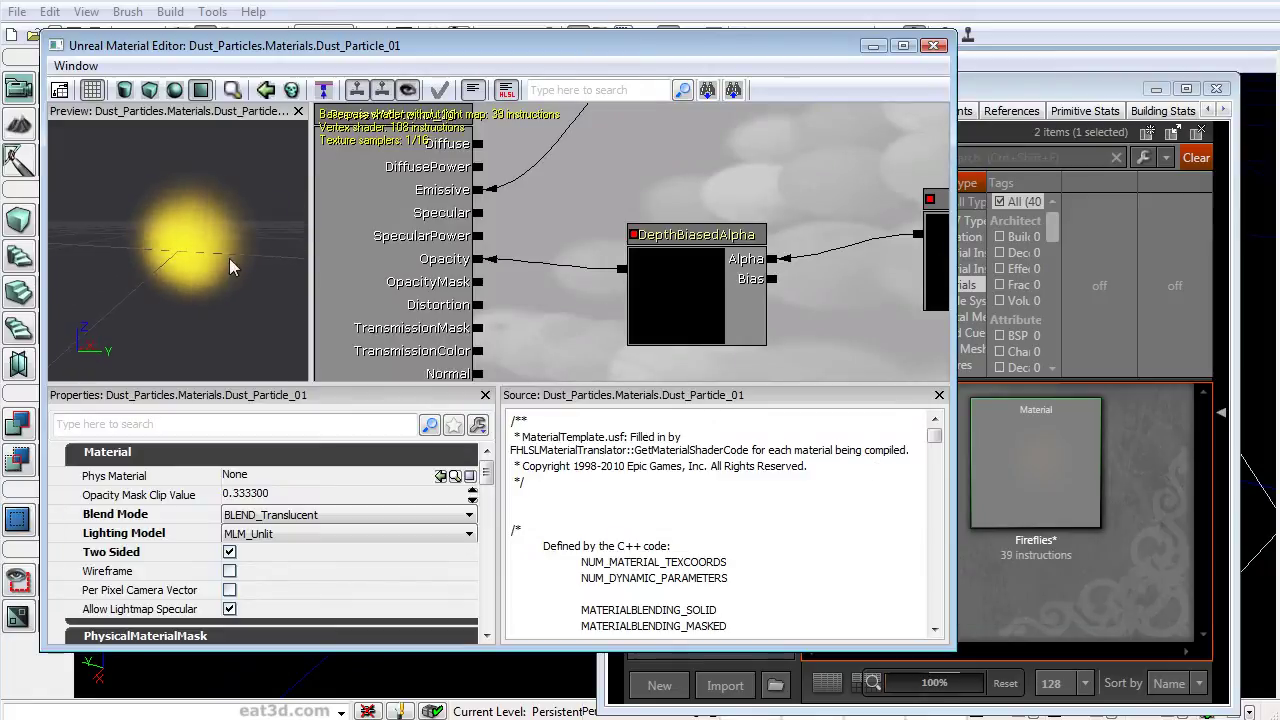
{"action": "left_click_drag", "start_coordinate": [797, 150], "coordinate": [470, 198]}
{"action": "scroll", "coordinate": [460, 224], "scroll_direction": "down", "scroll_amount": 3}
{"action": "left_click_drag", "start_coordinate": [704, 300], "coordinate": [395, 312]}
{"action": "scroll", "coordinate": [560, 280], "scroll_direction": "down", "scroll_amount": 5}
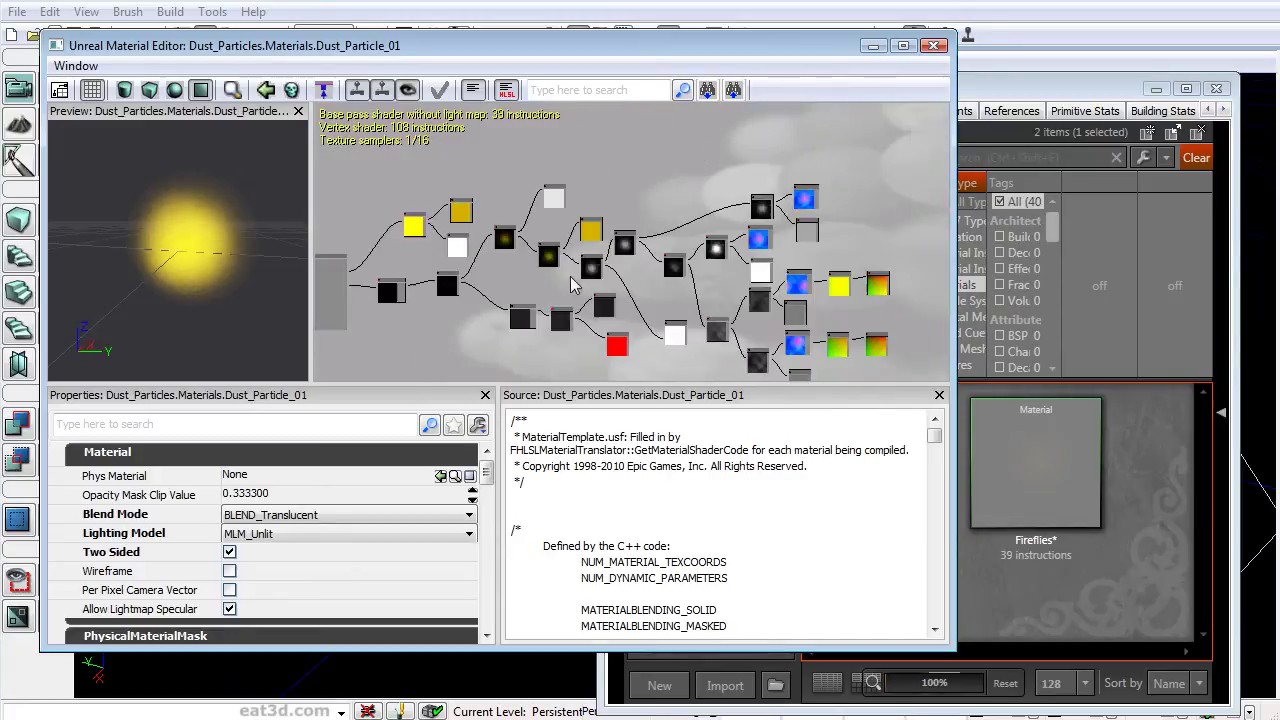
{"action": "left_click_drag", "start_coordinate": [584, 277], "coordinate": [906, 238]}
{"action": "scroll", "coordinate": [675, 277], "scroll_direction": "up", "scroll_amount": 5}
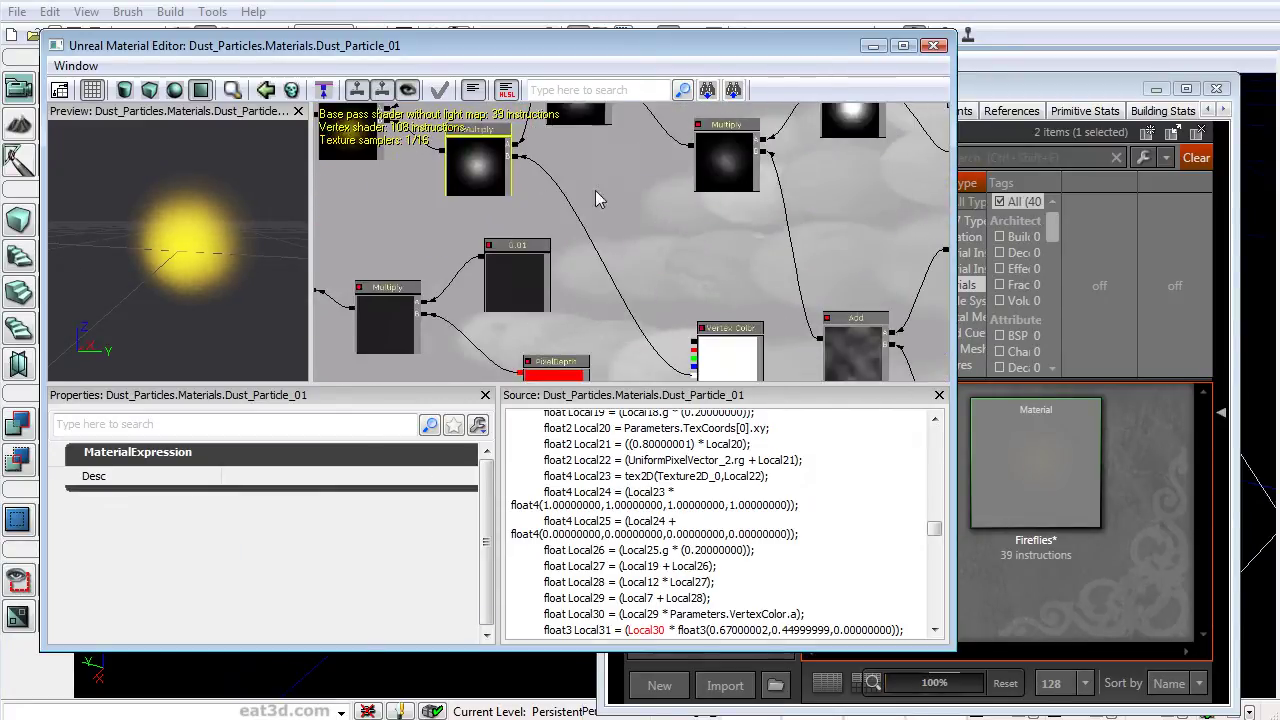
{"action": "scroll", "coordinate": [512, 207], "scroll_direction": "down", "scroll_amount": 5}
{"action": "left_click_drag", "start_coordinate": [451, 220], "coordinate": [660, 257]}
{"action": "scroll", "coordinate": [662, 258], "scroll_direction": "up", "scroll_amount": 5}
{"action": "left_click_drag", "start_coordinate": [535, 240], "coordinate": [921, 320]}
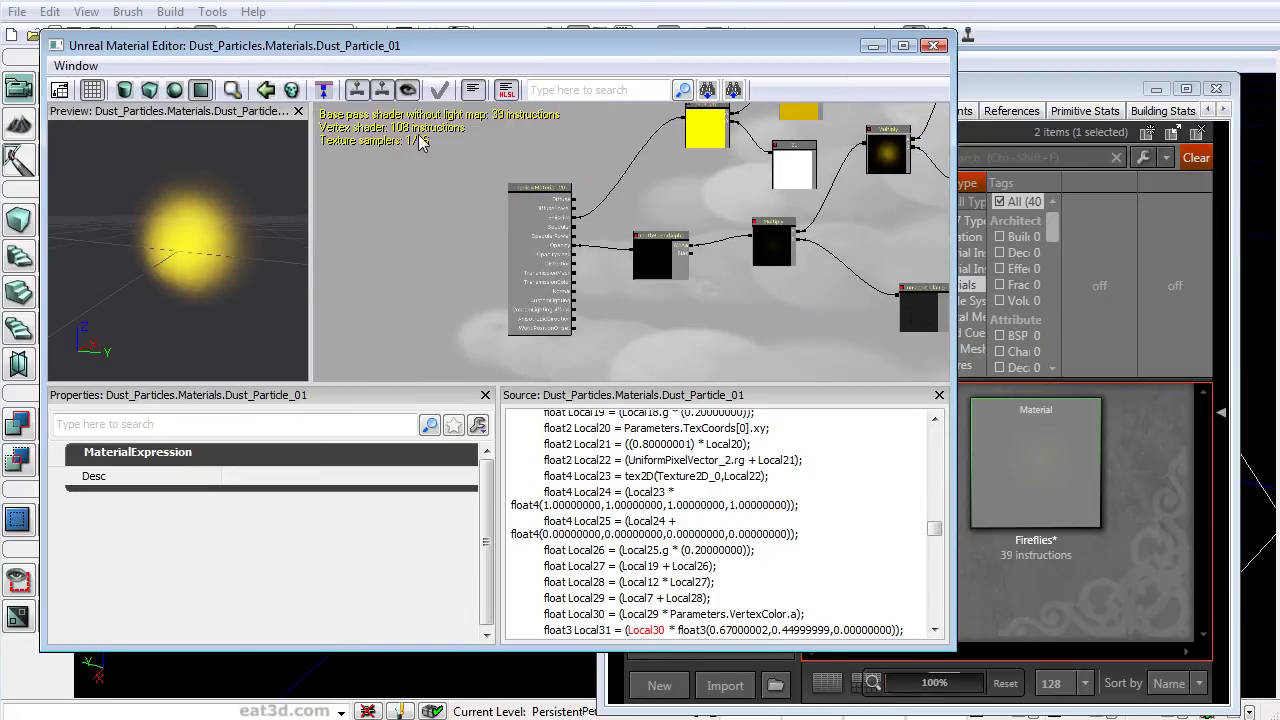
{"action": "left_click", "coordinate": [933, 47]}
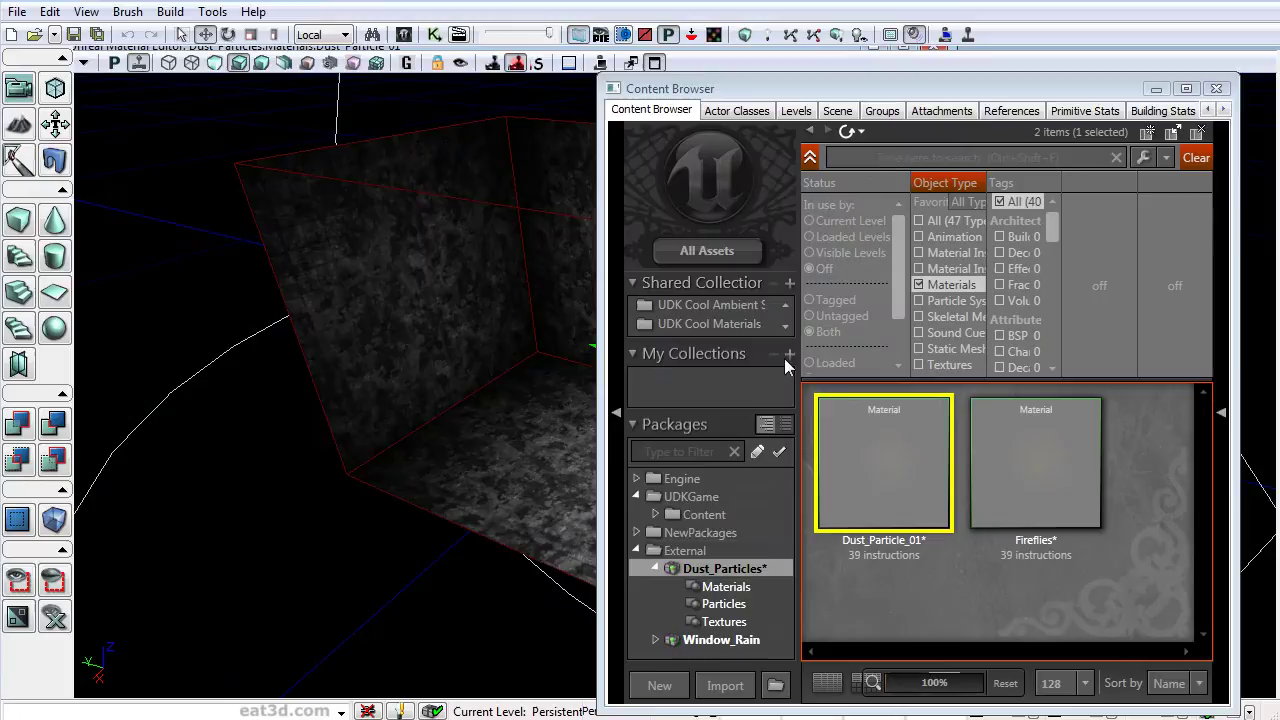
Step: Show all object types in the Particles group of Dust_Particles and create a ParticleSystem there named Demo_Tut
{"action": "left_click", "coordinate": [745, 602]}
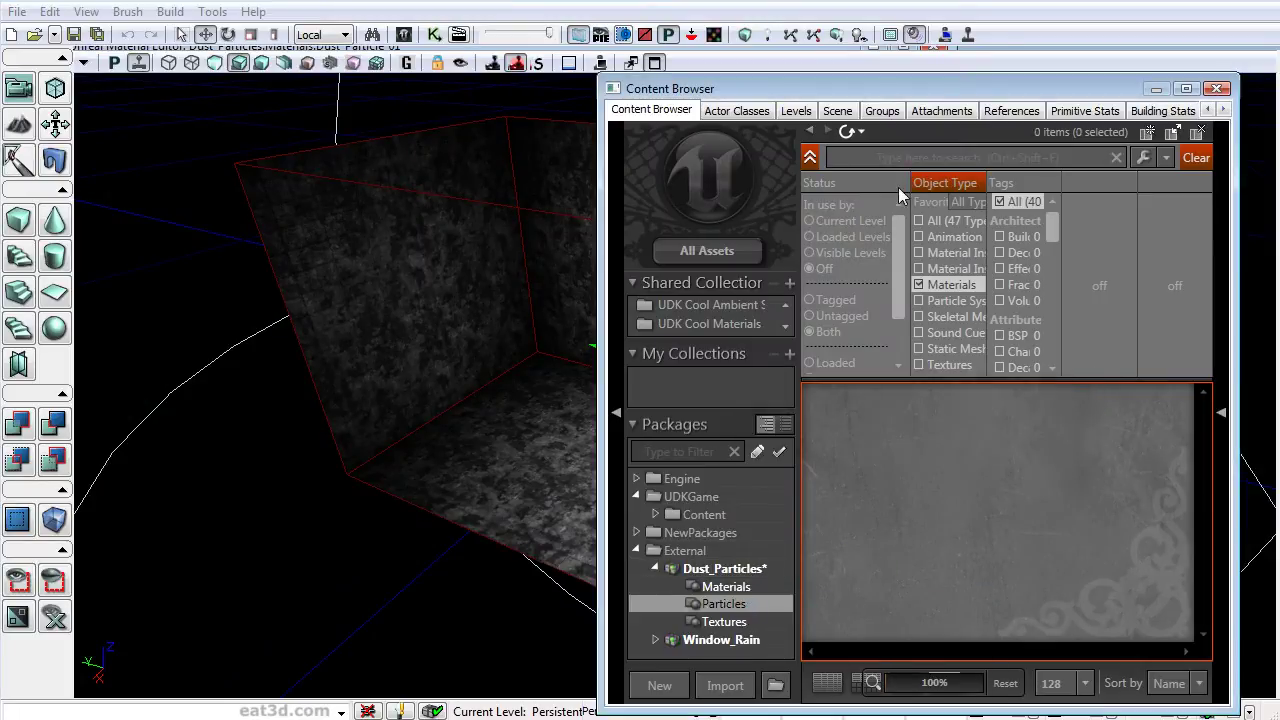
{"action": "left_click", "coordinate": [937, 220]}
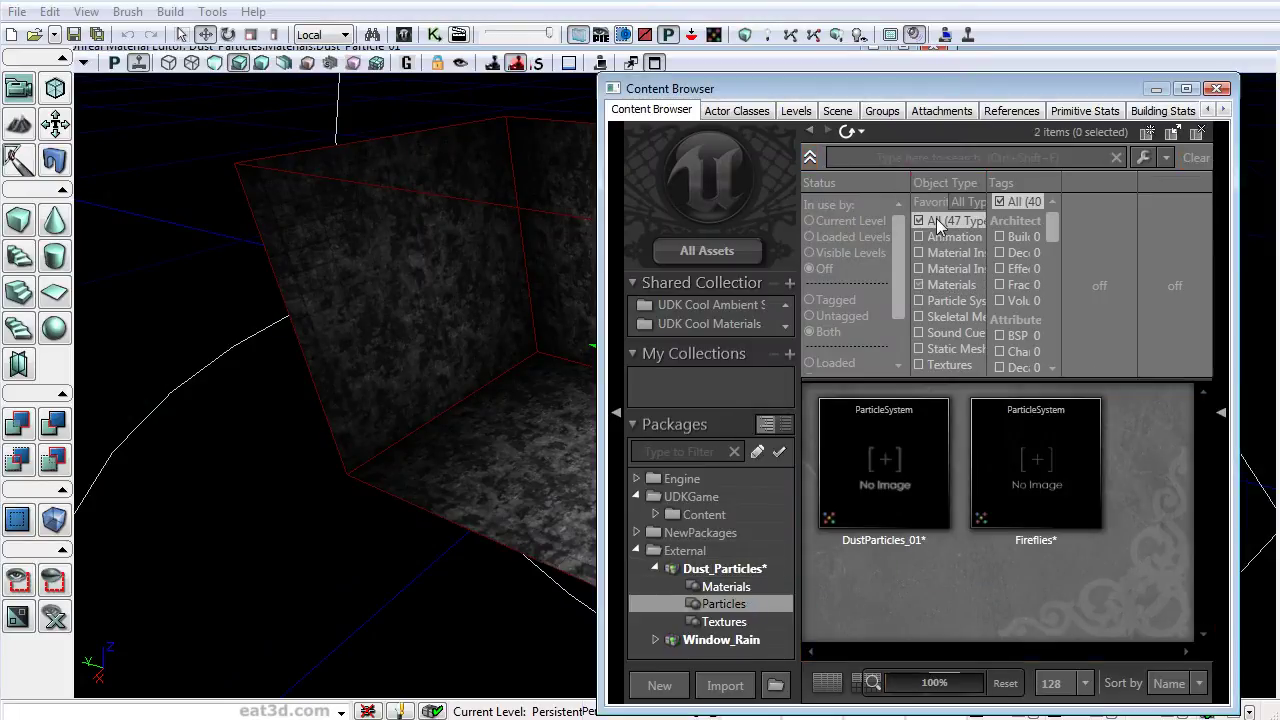
{"action": "right_click", "coordinate": [937, 578]}
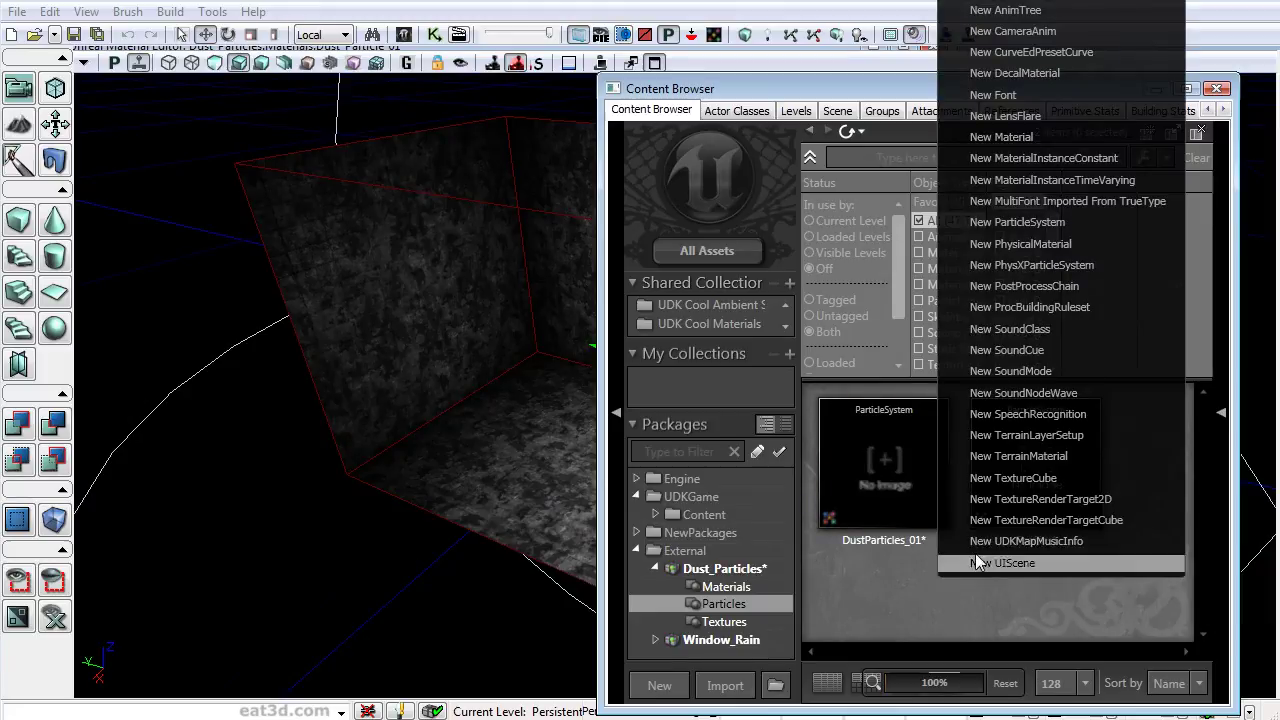
{"action": "left_click", "coordinate": [1011, 222]}
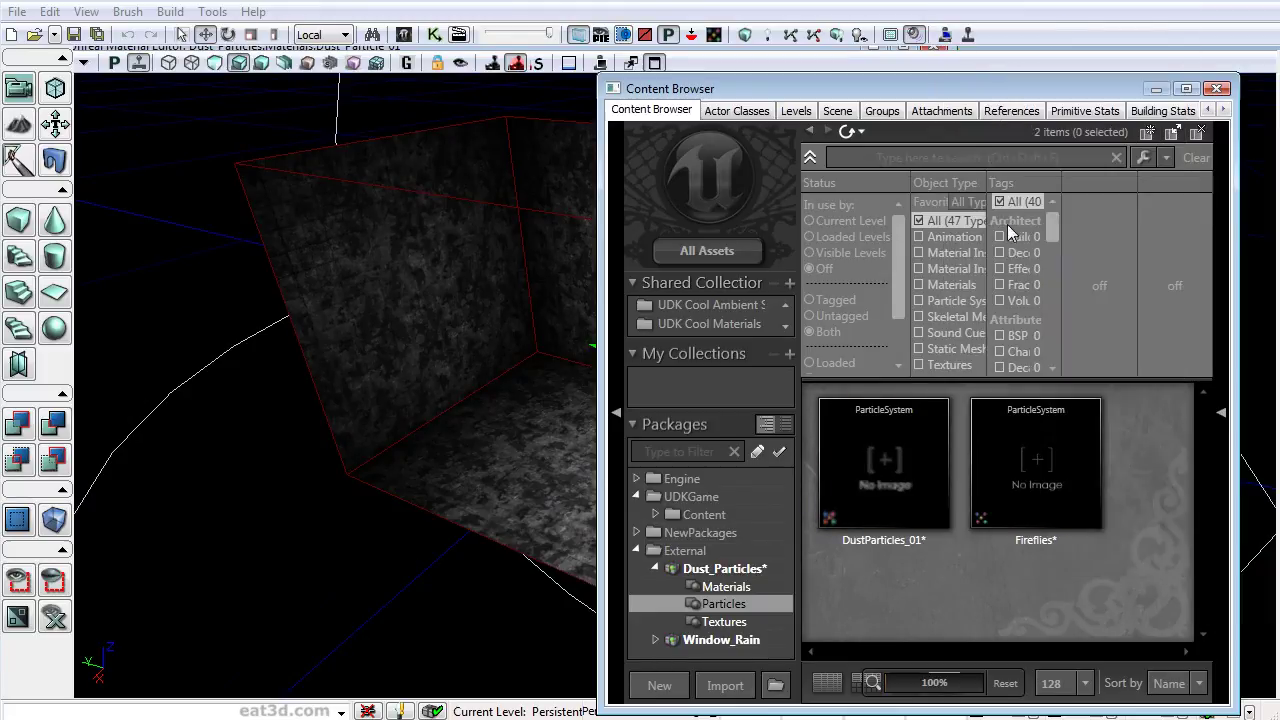
{"action": "left_click_drag", "start_coordinate": [829, 225], "coordinate": [760, 142]}
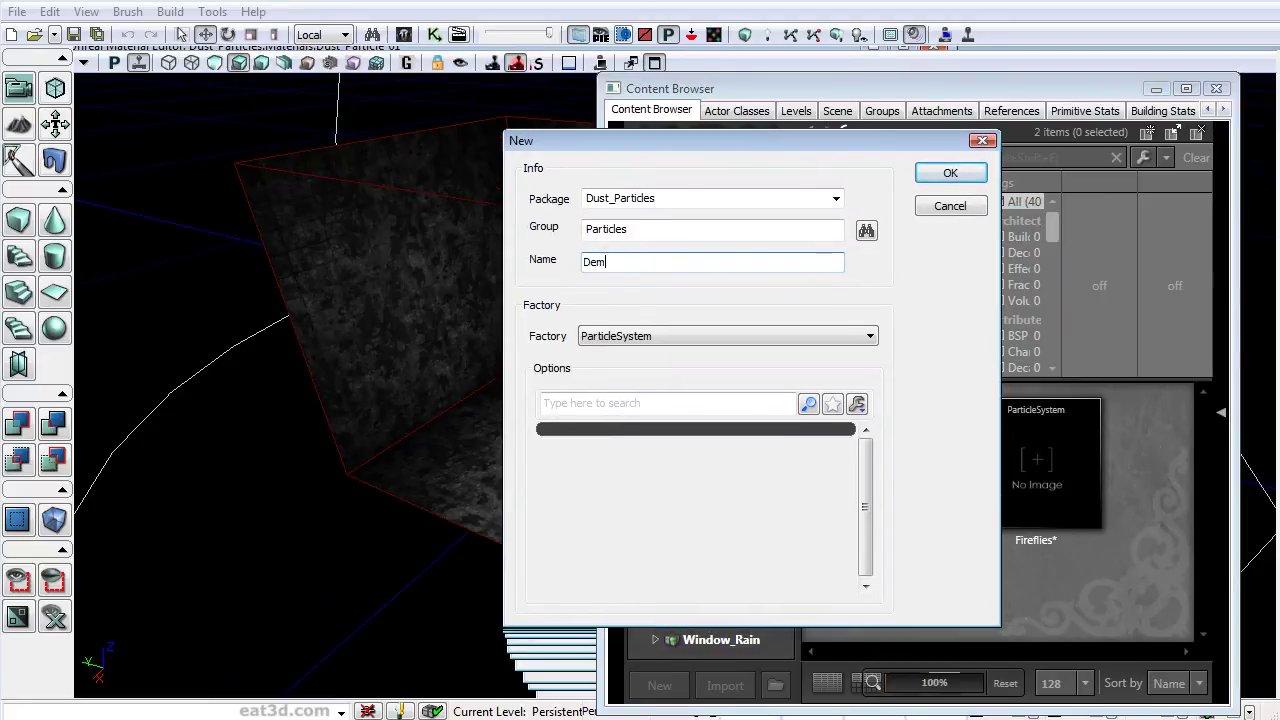
{"action": "key", "text": "Return"}
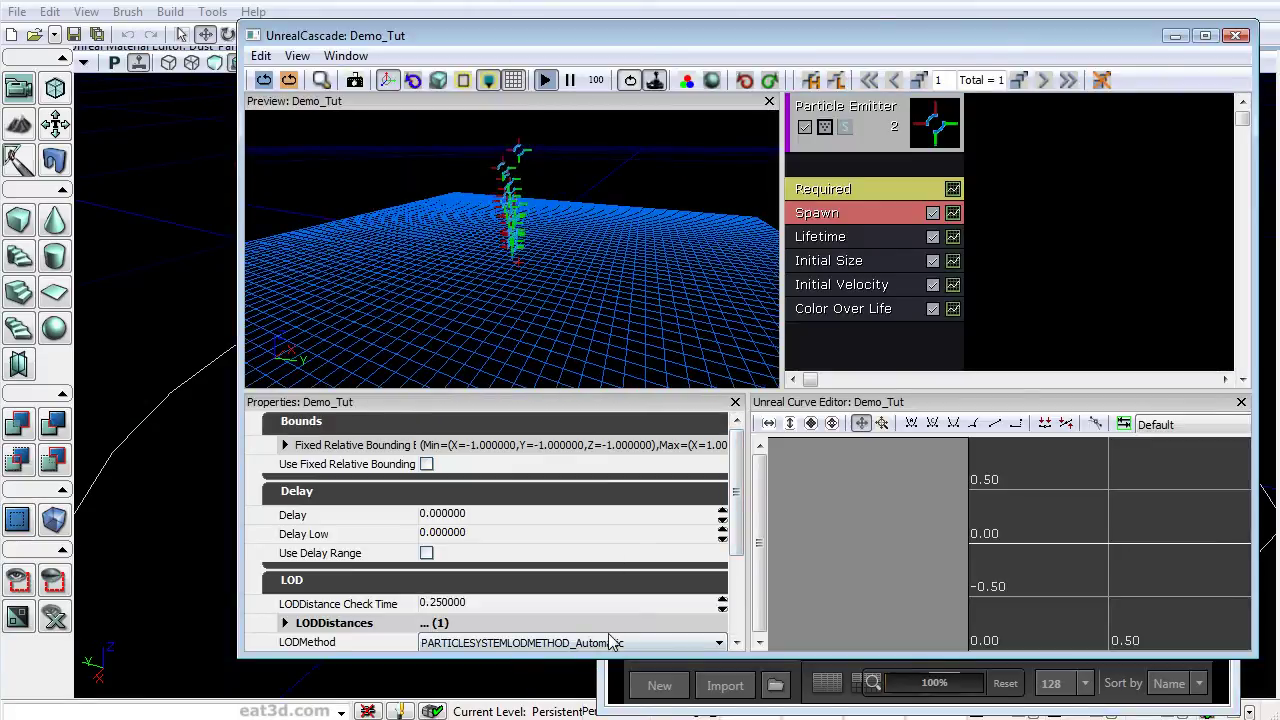
Step: Select the Dust_Particle_01 material in the Materials group and move the Content Browser aside to uncover the Cascade window
{"action": "left_click", "coordinate": [603, 670]}
{"action": "left_click_drag", "start_coordinate": [815, 97], "coordinate": [410, 54]}
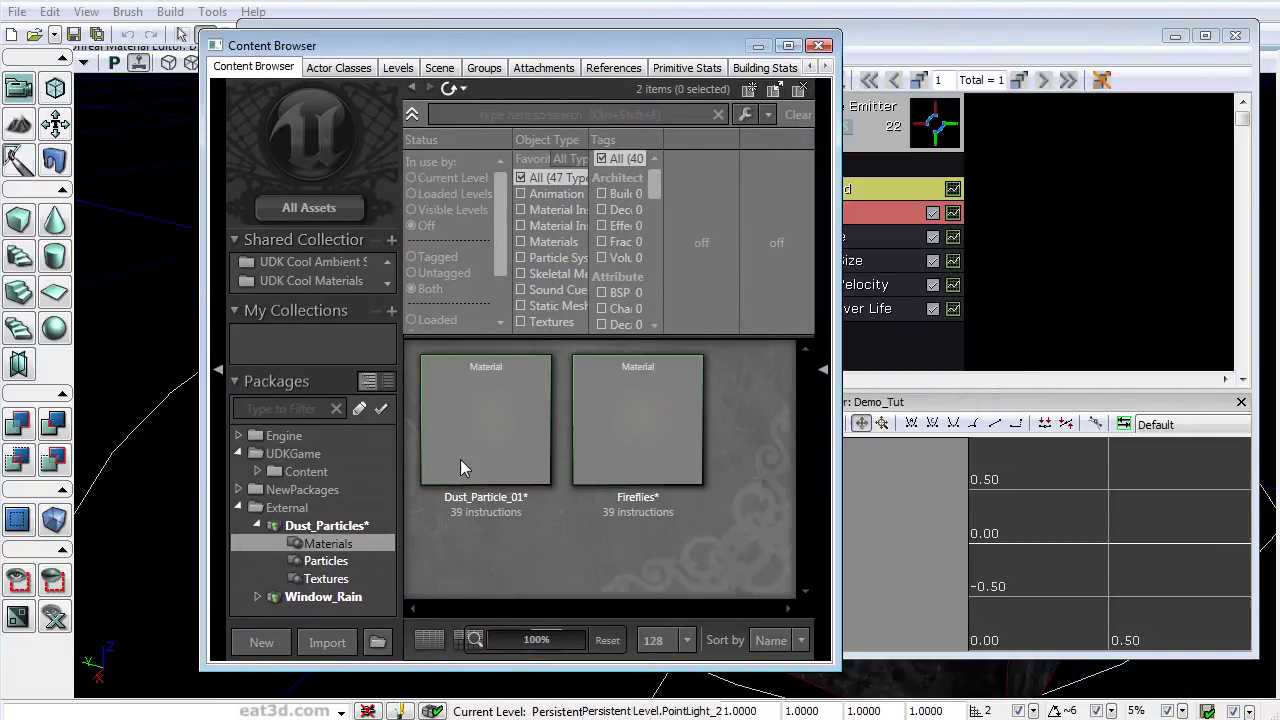
{"action": "left_click", "coordinate": [482, 414]}
{"action": "left_click_drag", "start_coordinate": [493, 45], "coordinate": [948, 93]}
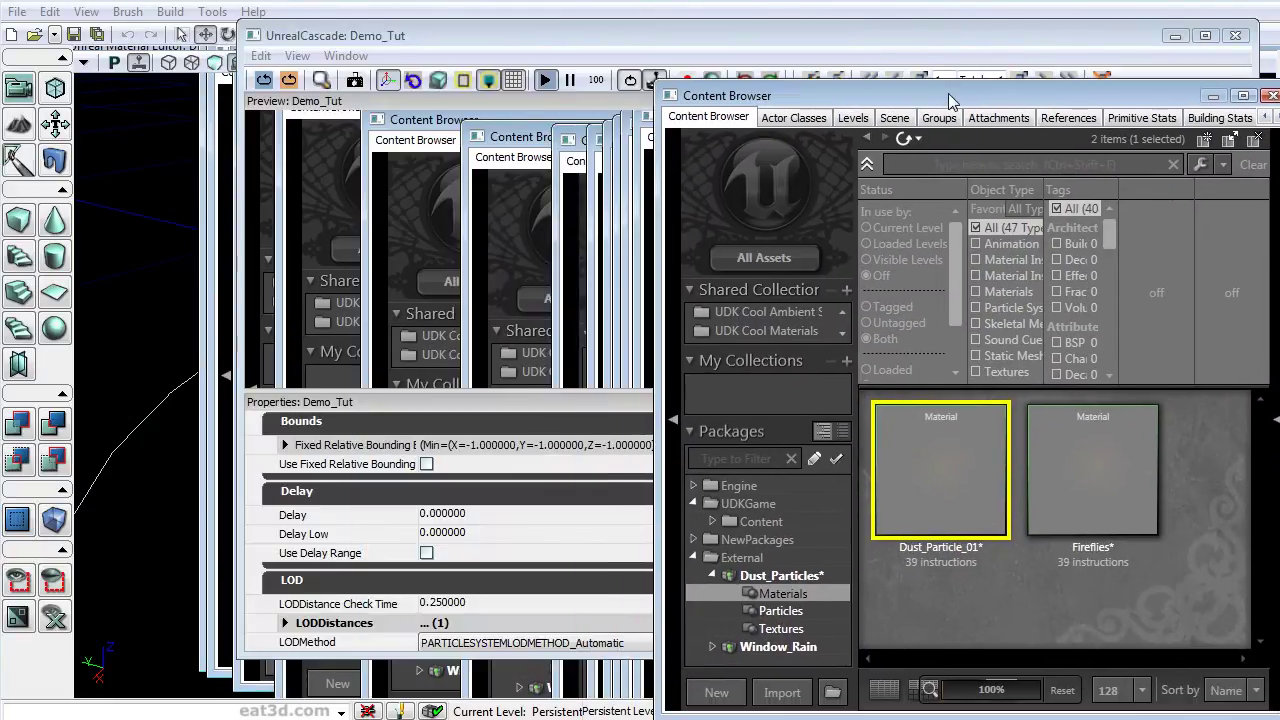
Step: Assign the selected Dust_Particle_01 material to the emitter's Required module in Demo_Tut
{"action": "left_click", "coordinate": [560, 425]}
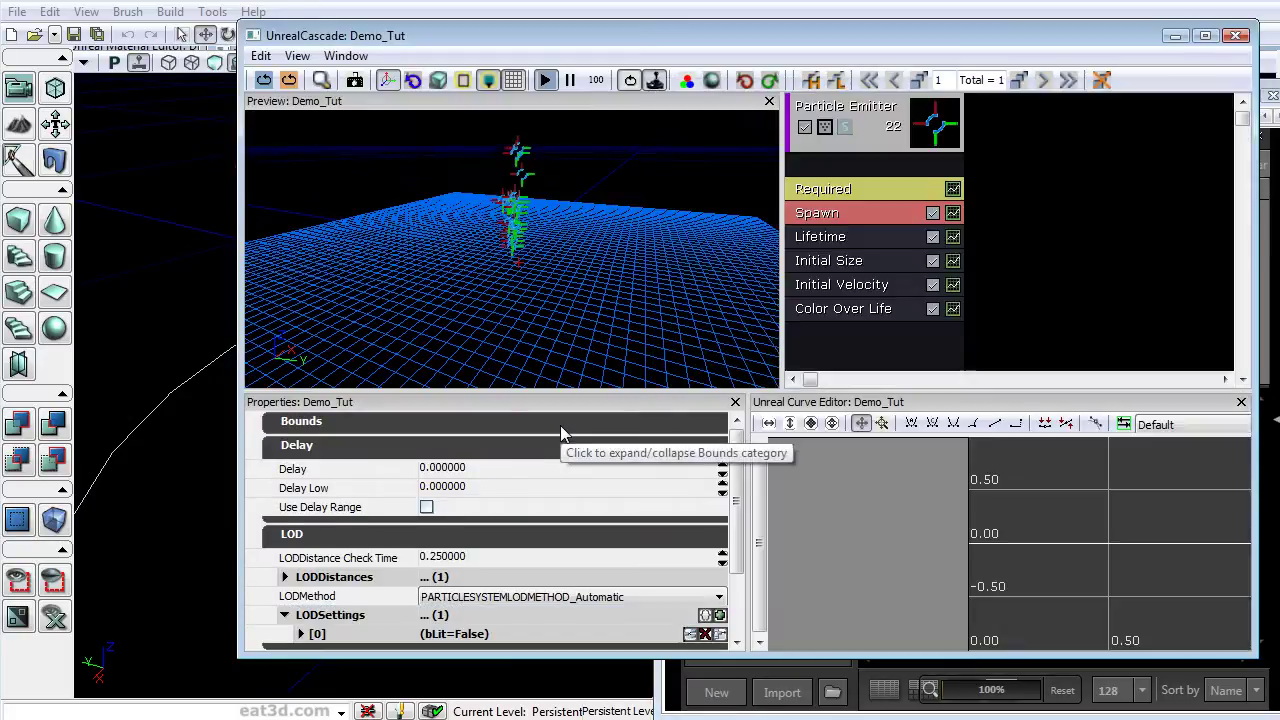
{"action": "left_click", "coordinate": [866, 188]}
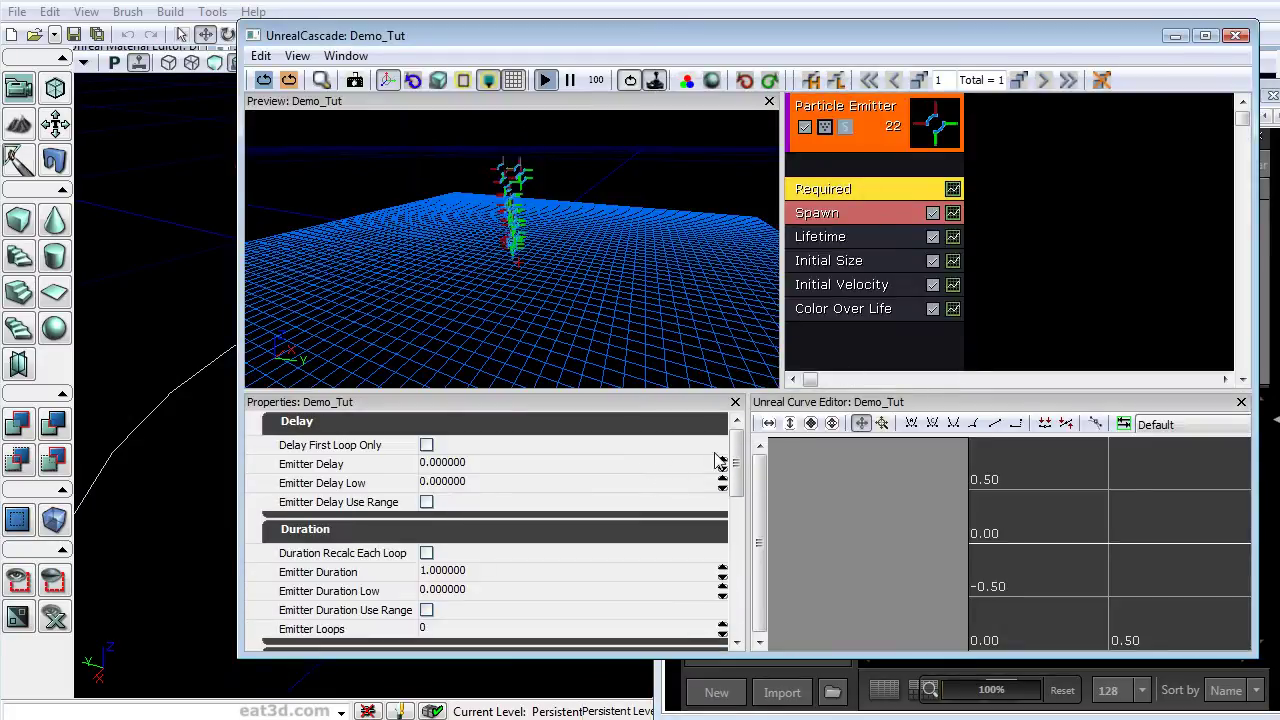
{"action": "scroll", "coordinate": [735, 514], "scroll_direction": "down", "scroll_amount": 3}
{"action": "left_click", "coordinate": [691, 539]}
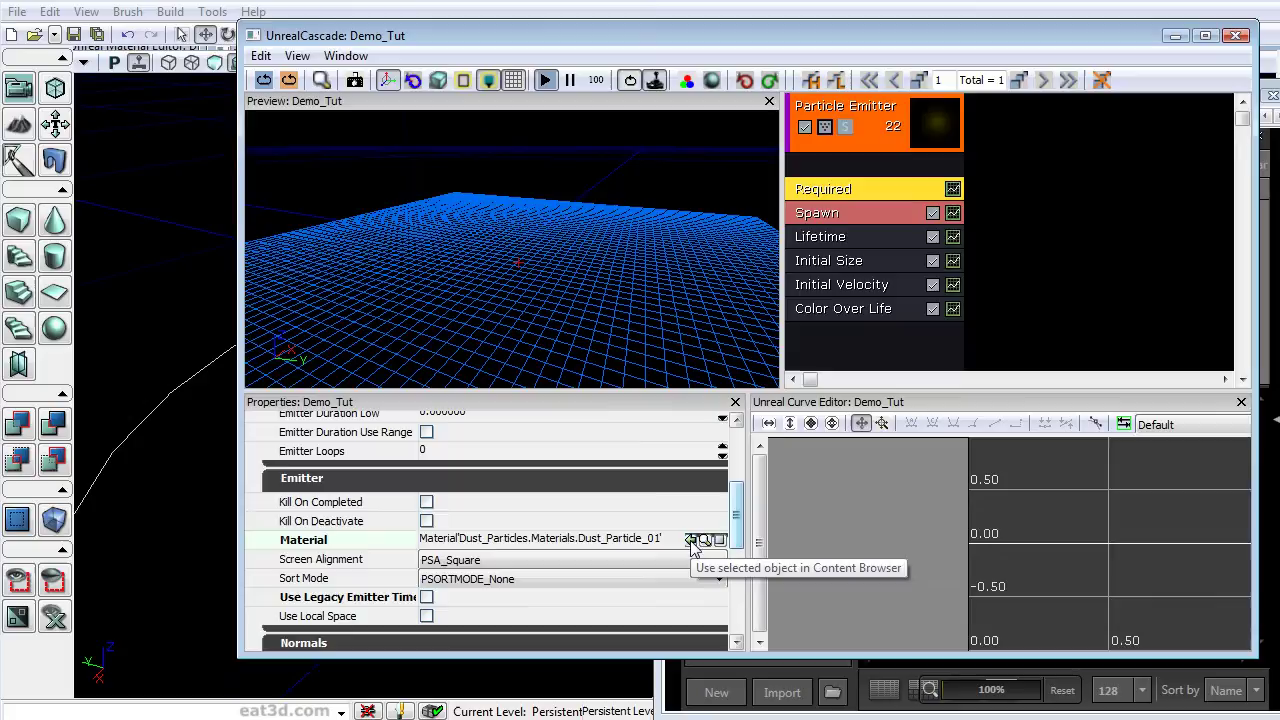
Step: Restart the particle simulation in the preview and set the Spawn module's constant rate to 50
{"action": "left_click", "coordinate": [261, 83]}
{"action": "left_click_drag", "start_coordinate": [608, 228], "coordinate": [595, 205]}
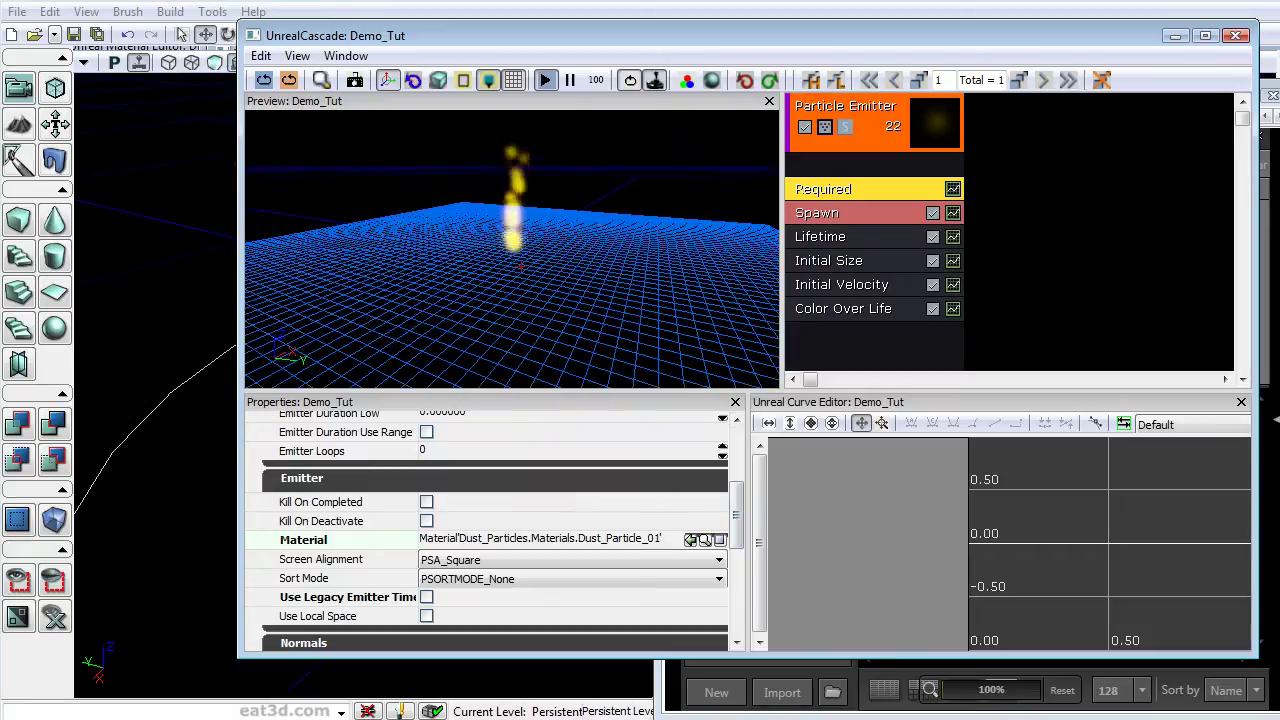
{"action": "right_click_drag", "start_coordinate": [595, 205], "coordinate": [605, 123]}
{"action": "left_click_drag", "start_coordinate": [605, 123], "coordinate": [611, 216]}
{"action": "right_click_drag", "start_coordinate": [611, 216], "coordinate": [607, 280]}
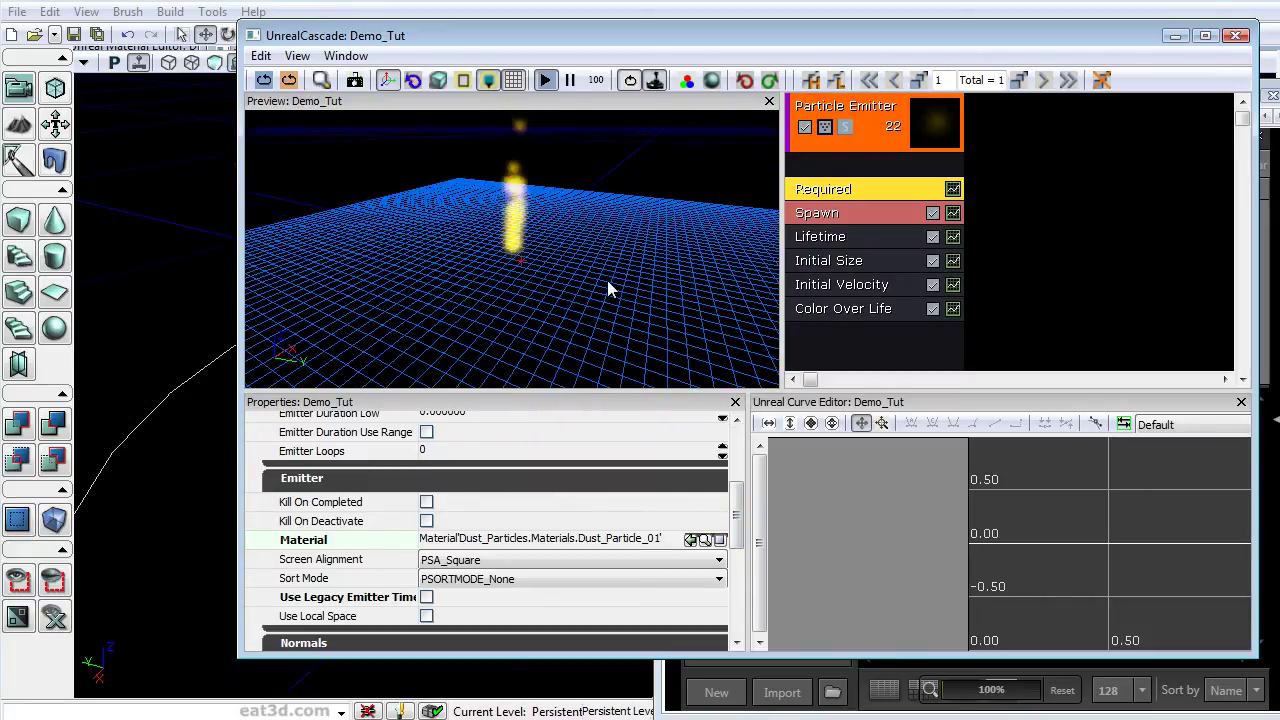
{"action": "left_click", "coordinate": [811, 217]}
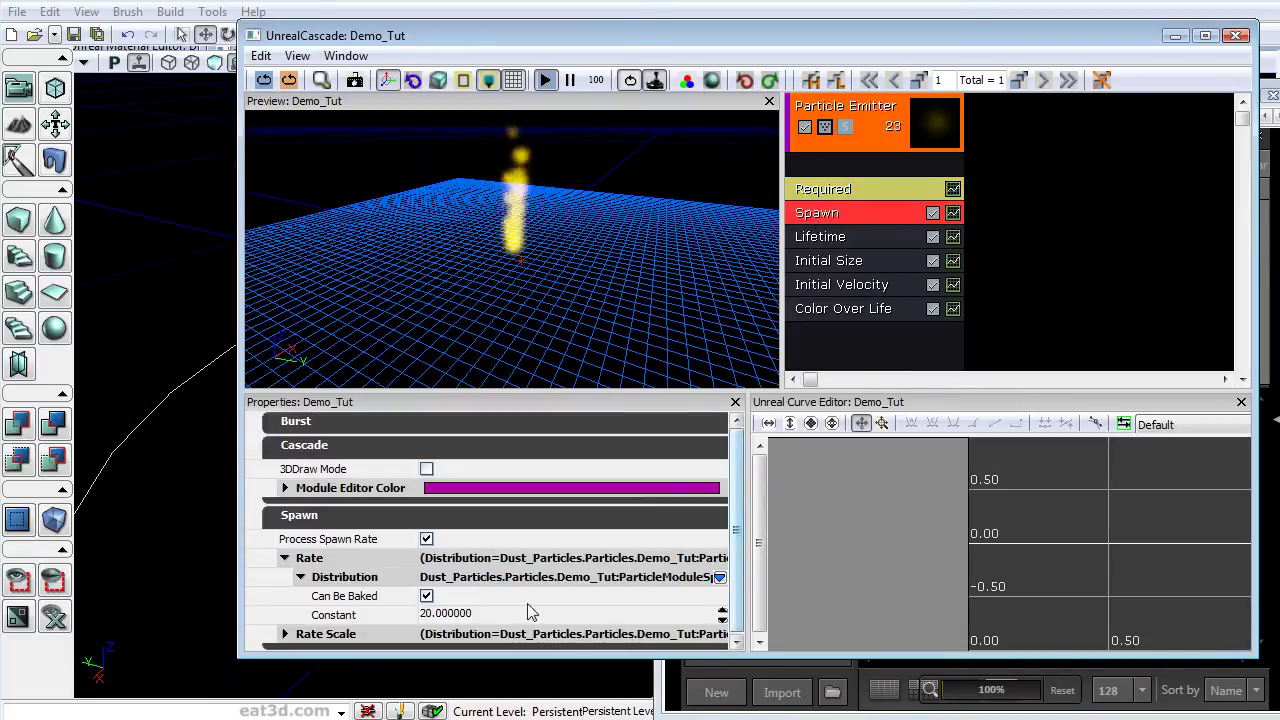
{"action": "left_click", "coordinate": [476, 613]}
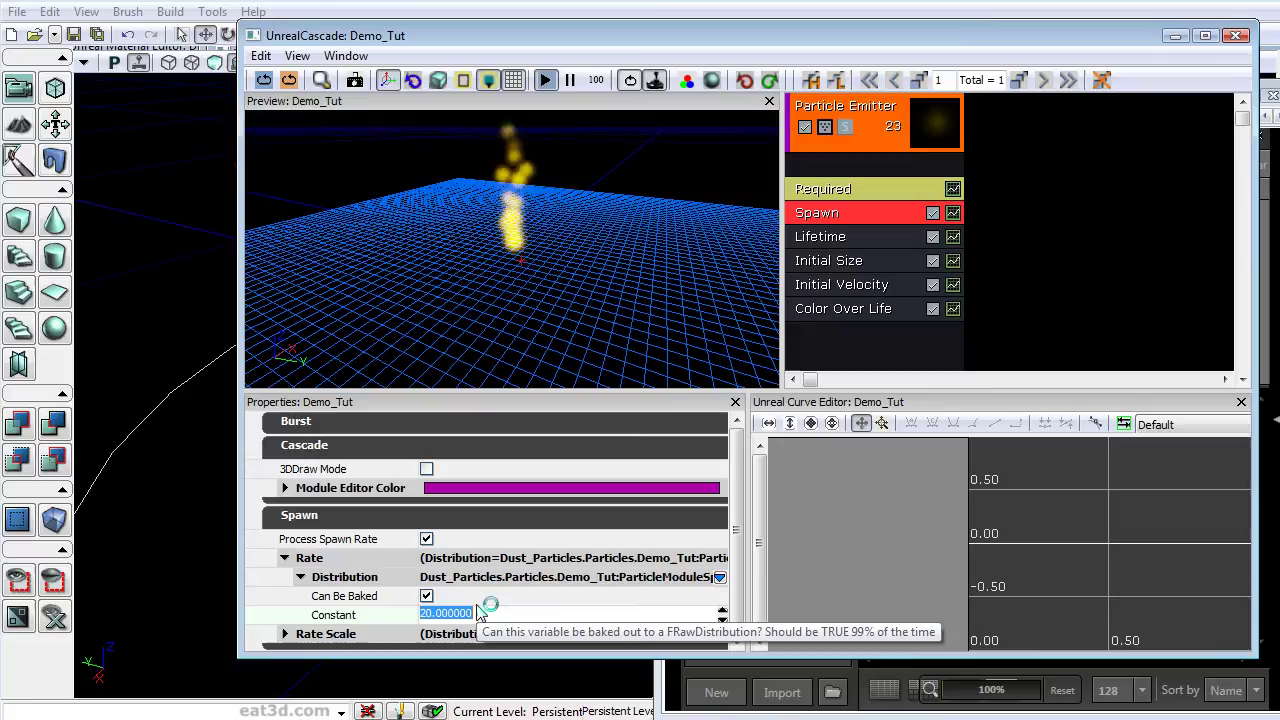
{"action": "type", "text": "50"}
{"action": "key", "text": "Return"}
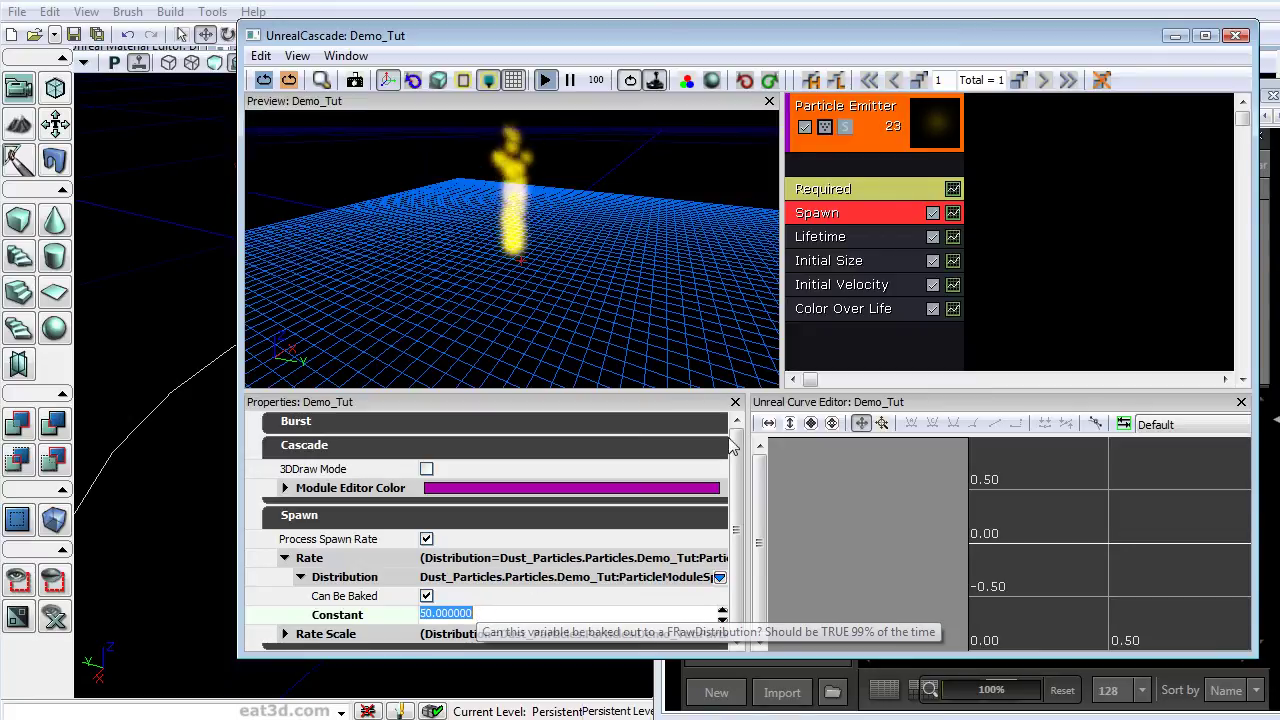
Step: Set the Lifetime module's distribution to a maximum of 15 and a minimum of 4
{"action": "left_click", "coordinate": [873, 236]}
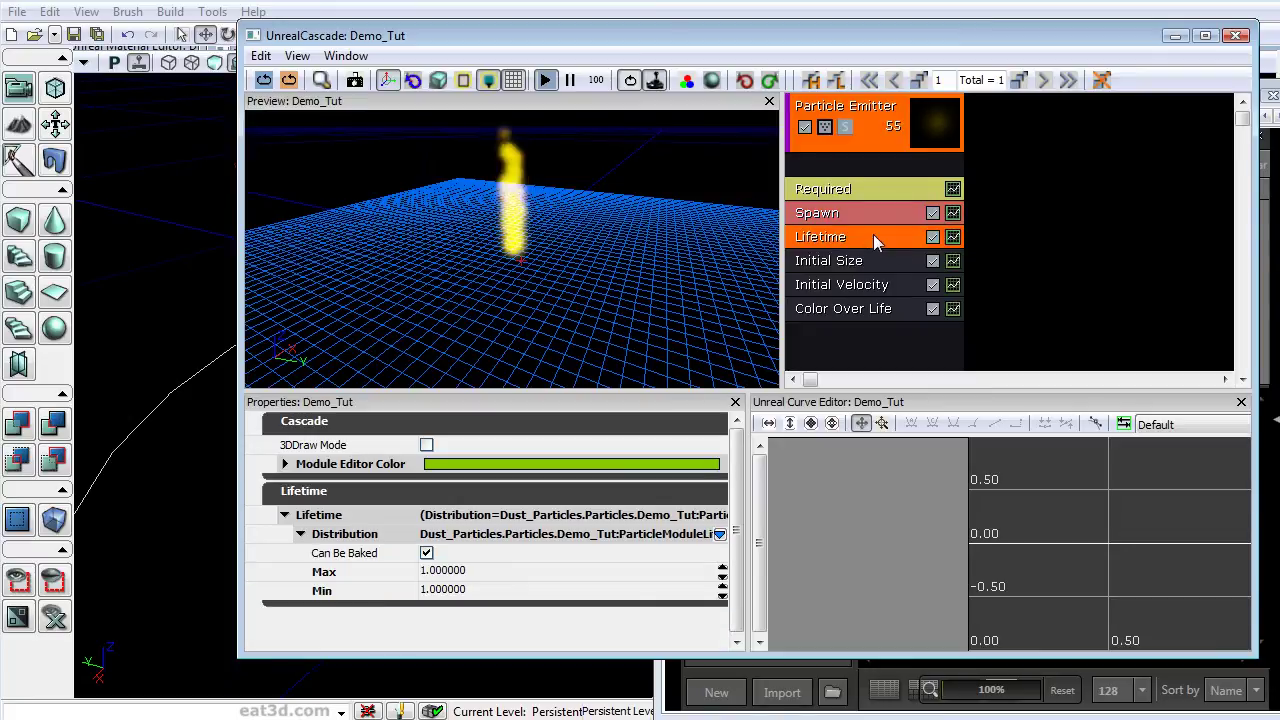
{"action": "left_click", "coordinate": [432, 570]}
{"action": "type", "text": "15"}
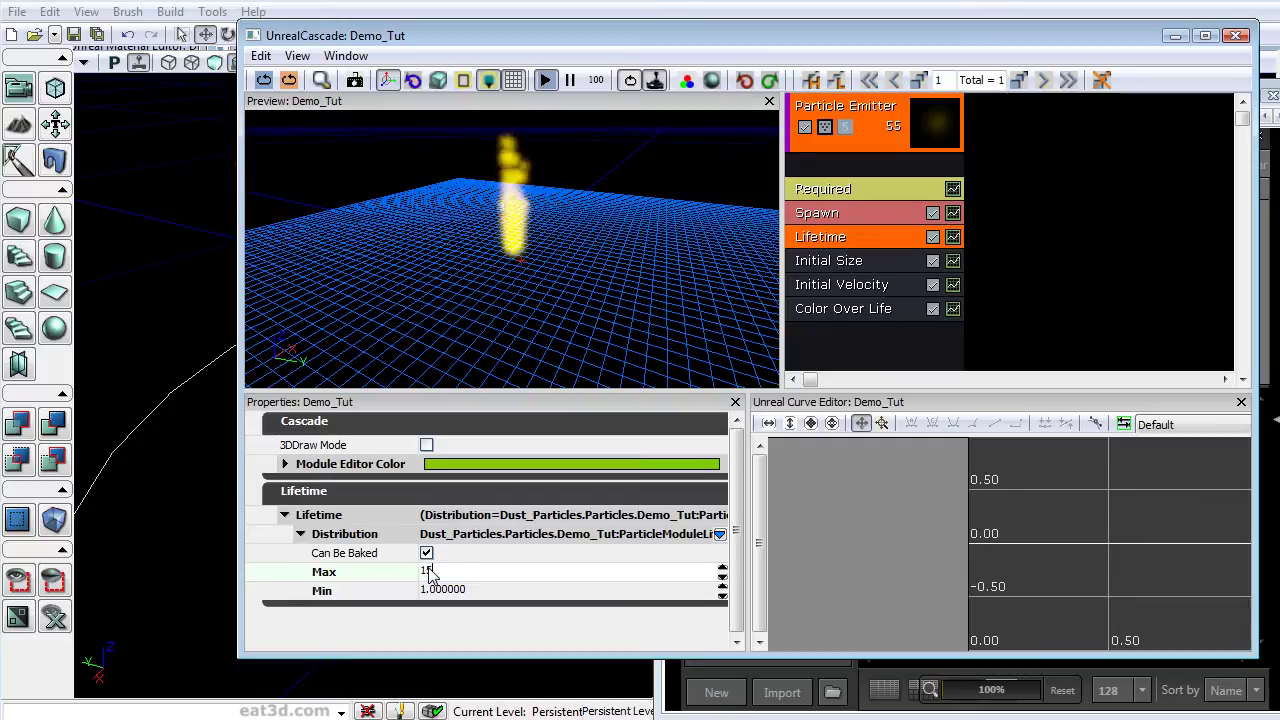
{"action": "key", "text": "Tab"}
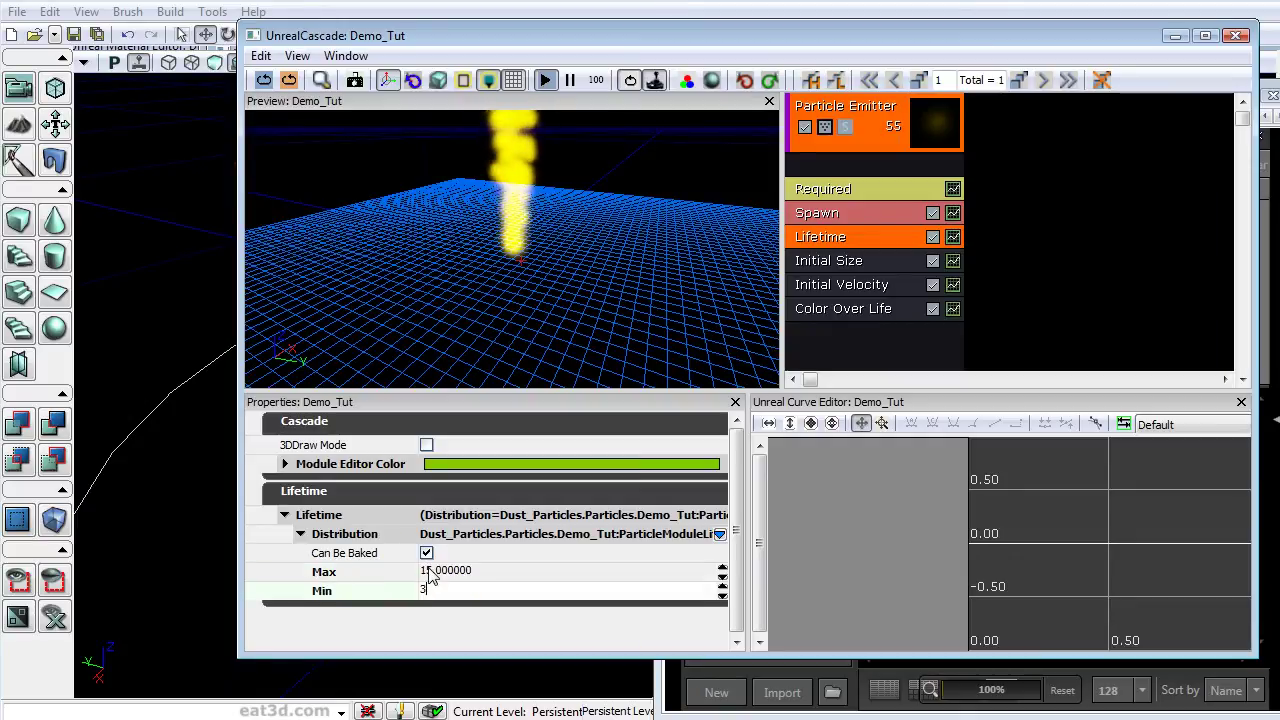
{"action": "type", "text": "4"}
{"action": "key", "text": "Return"}
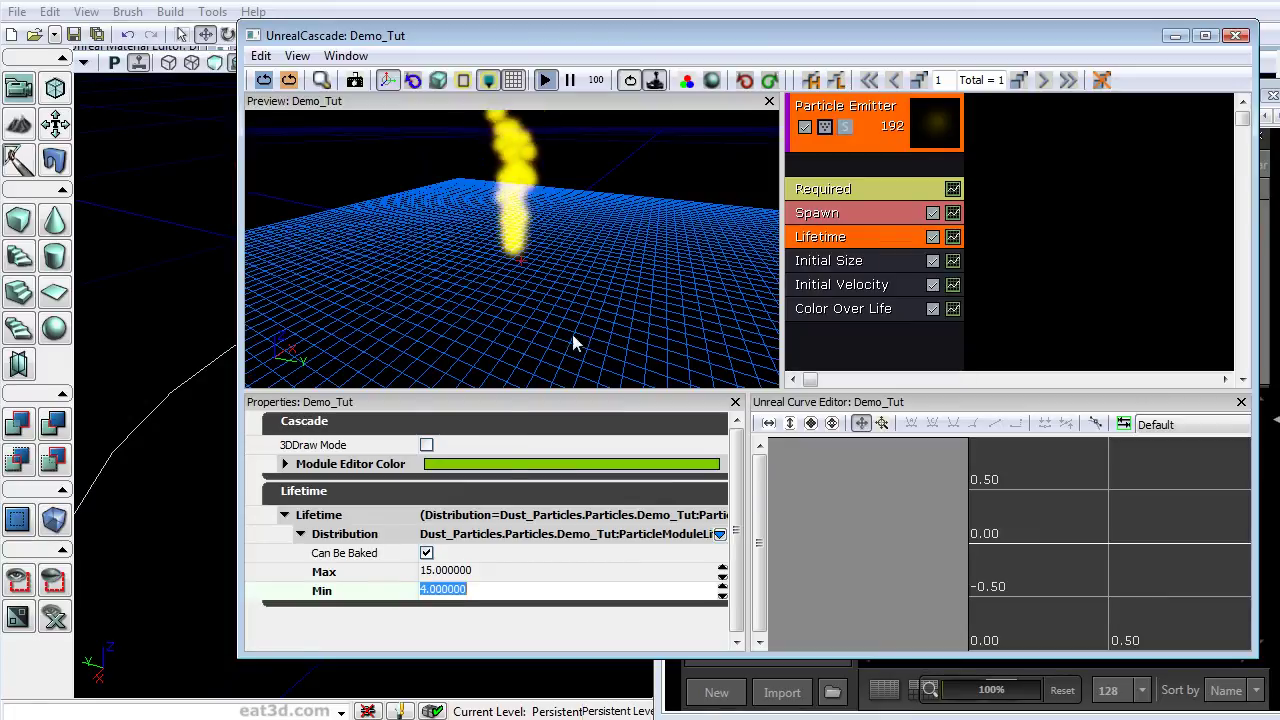
Step: Set the Initial Size module's Max start size to 3 in X, Y and Z
{"action": "left_click_drag", "start_coordinate": [657, 180], "coordinate": [606, 198]}
{"action": "right_click_drag", "start_coordinate": [606, 198], "coordinate": [574, 390]}
{"action": "left_click_drag", "start_coordinate": [593, 247], "coordinate": [279, 199]}
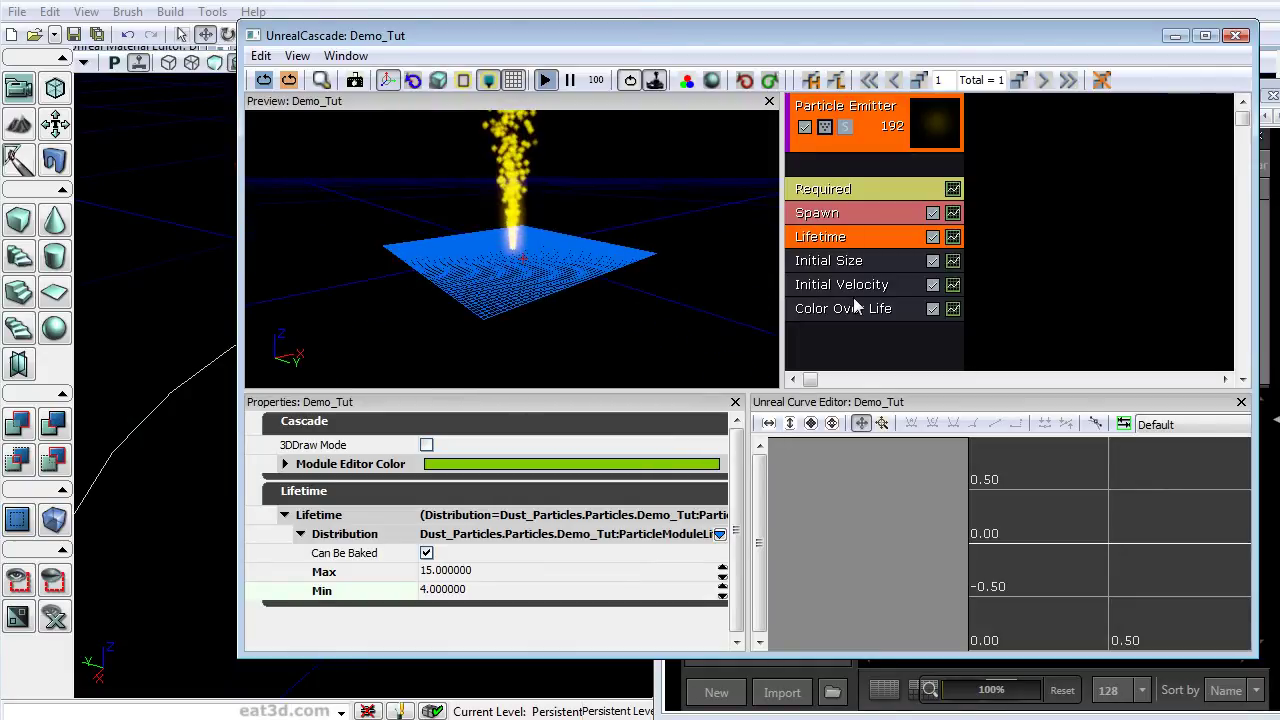
{"action": "left_click", "coordinate": [862, 263]}
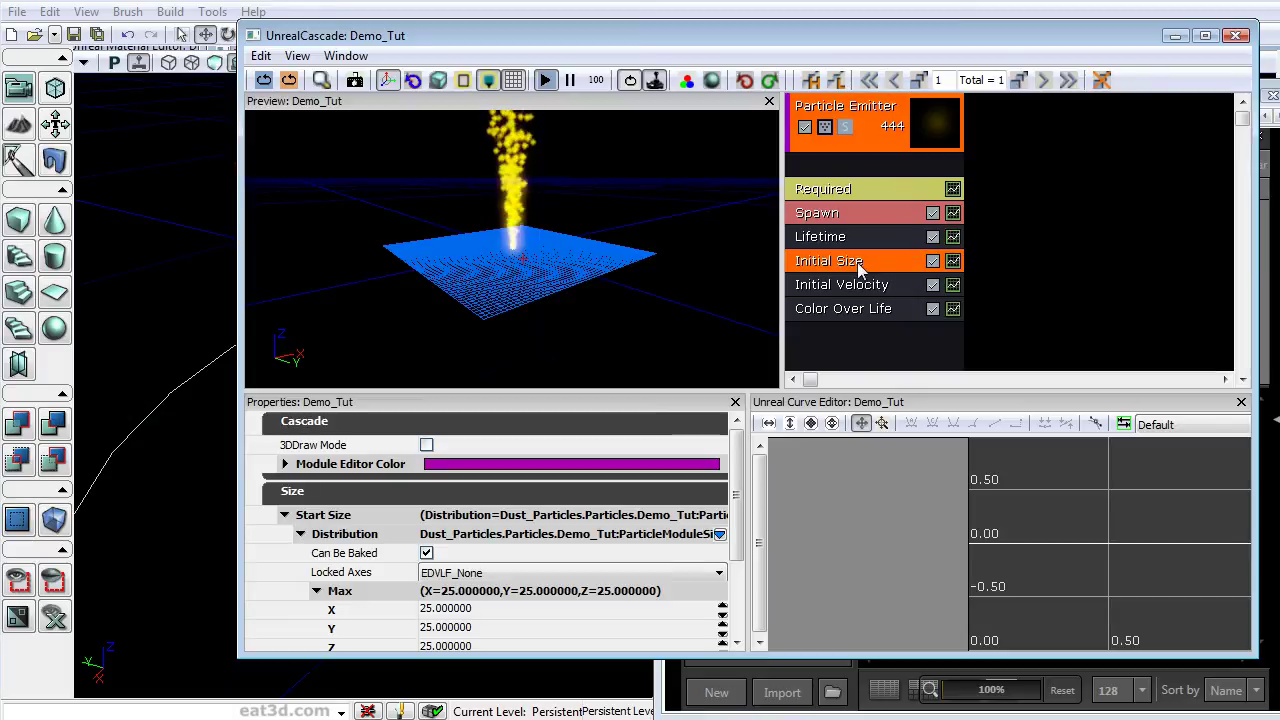
{"action": "left_click", "coordinate": [496, 611]}
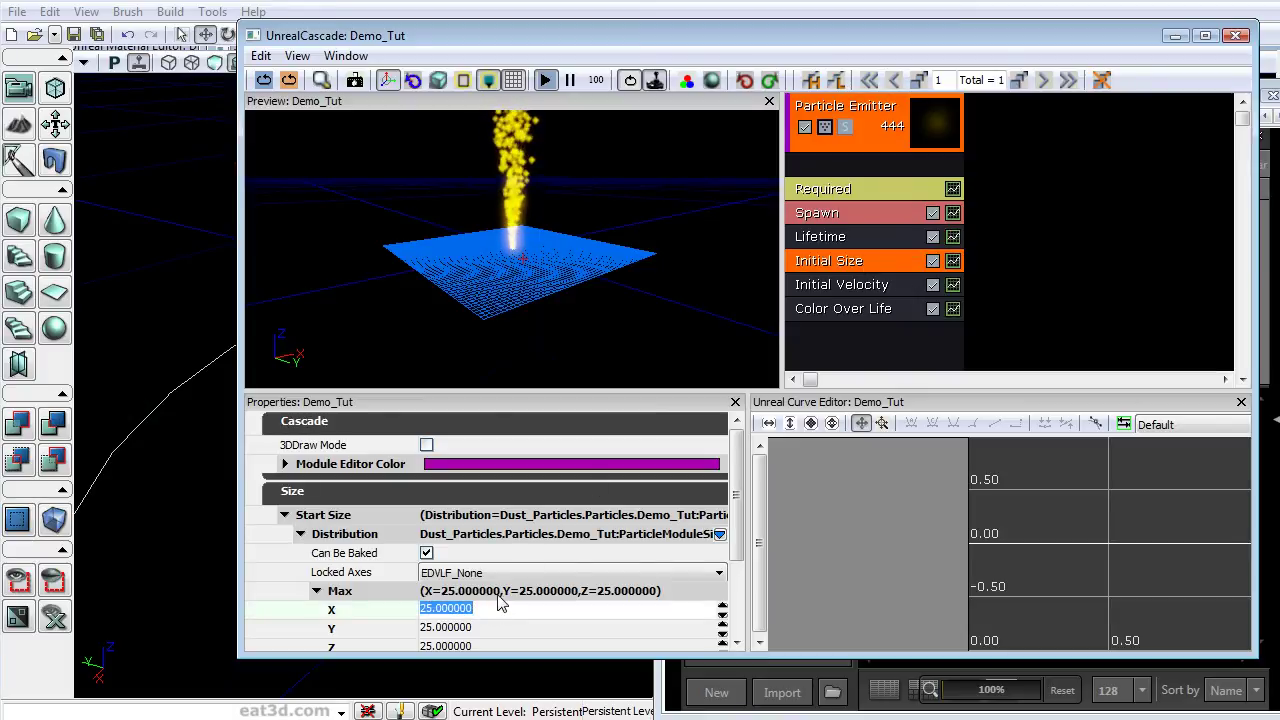
{"action": "type", "text": "3"}
{"action": "key", "text": "Tab"}
{"action": "type", "text": "3"}
{"action": "key", "text": "Tab"}
{"action": "type", "text": "3"}
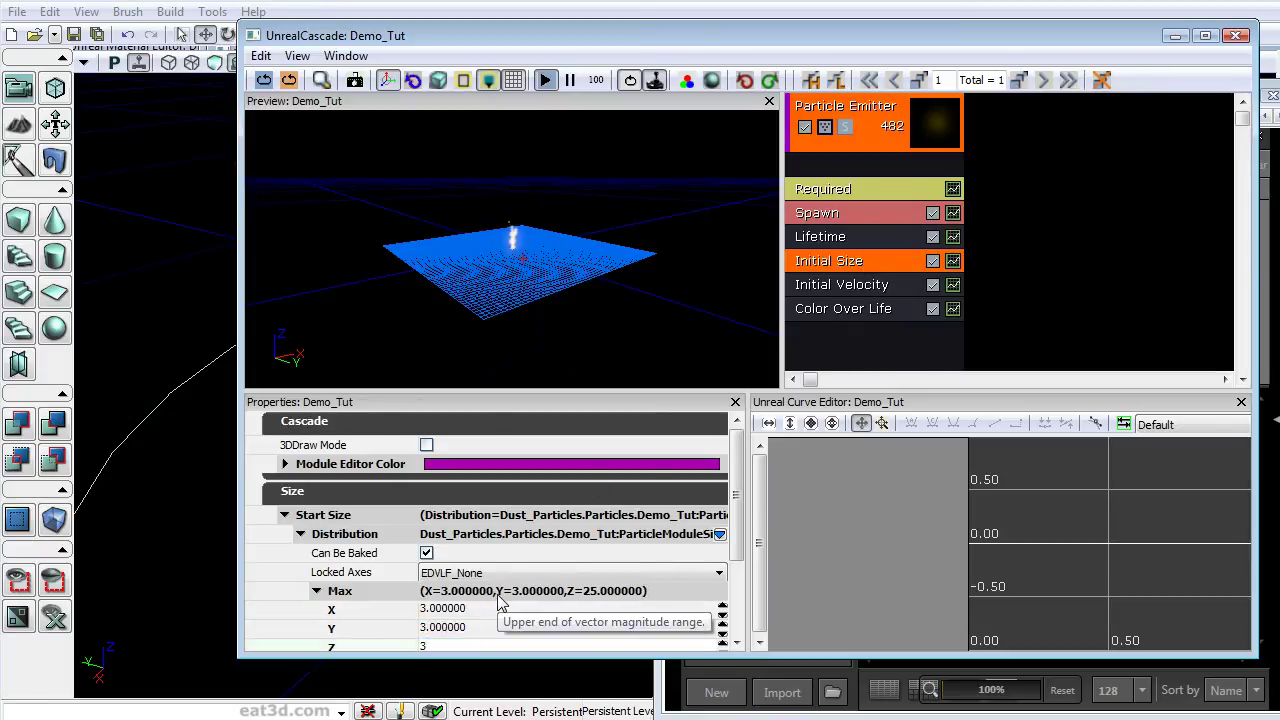
{"action": "key", "text": "Return"}
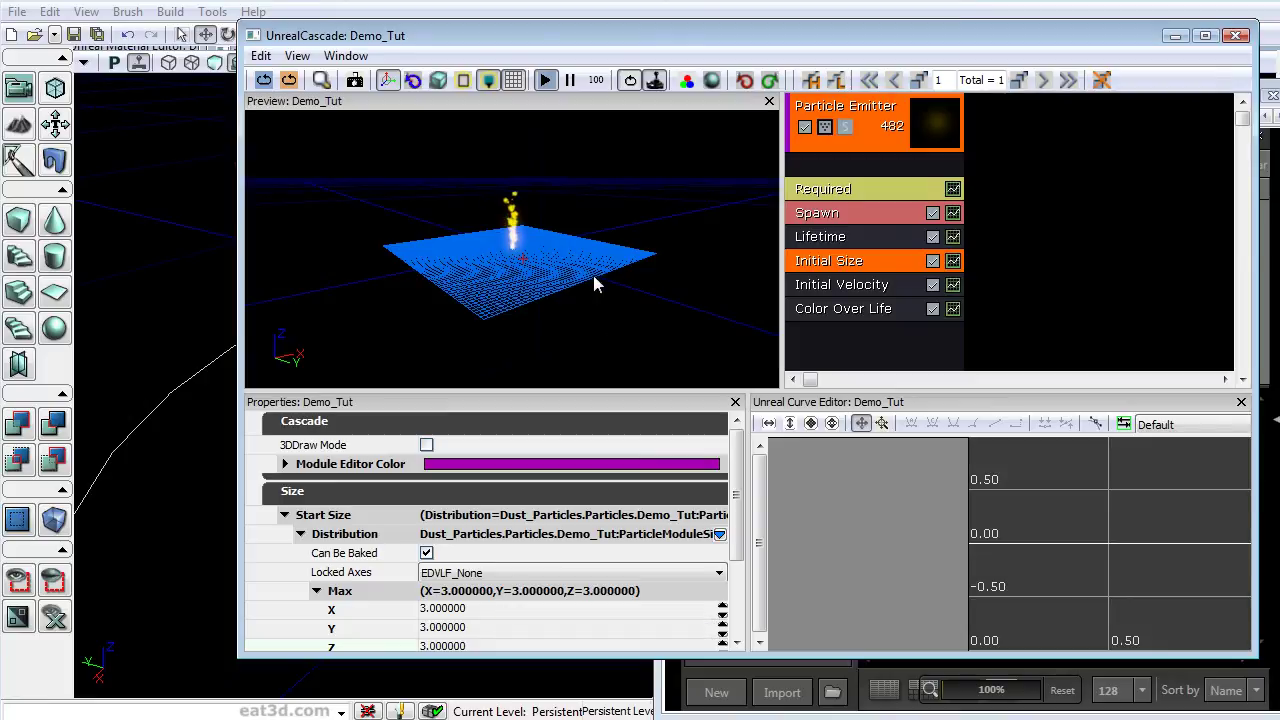
Step: Set the Initial Size module's Min start size to 1 in X, Y and Z
{"action": "left_click_drag", "start_coordinate": [548, 271], "coordinate": [591, 350]}
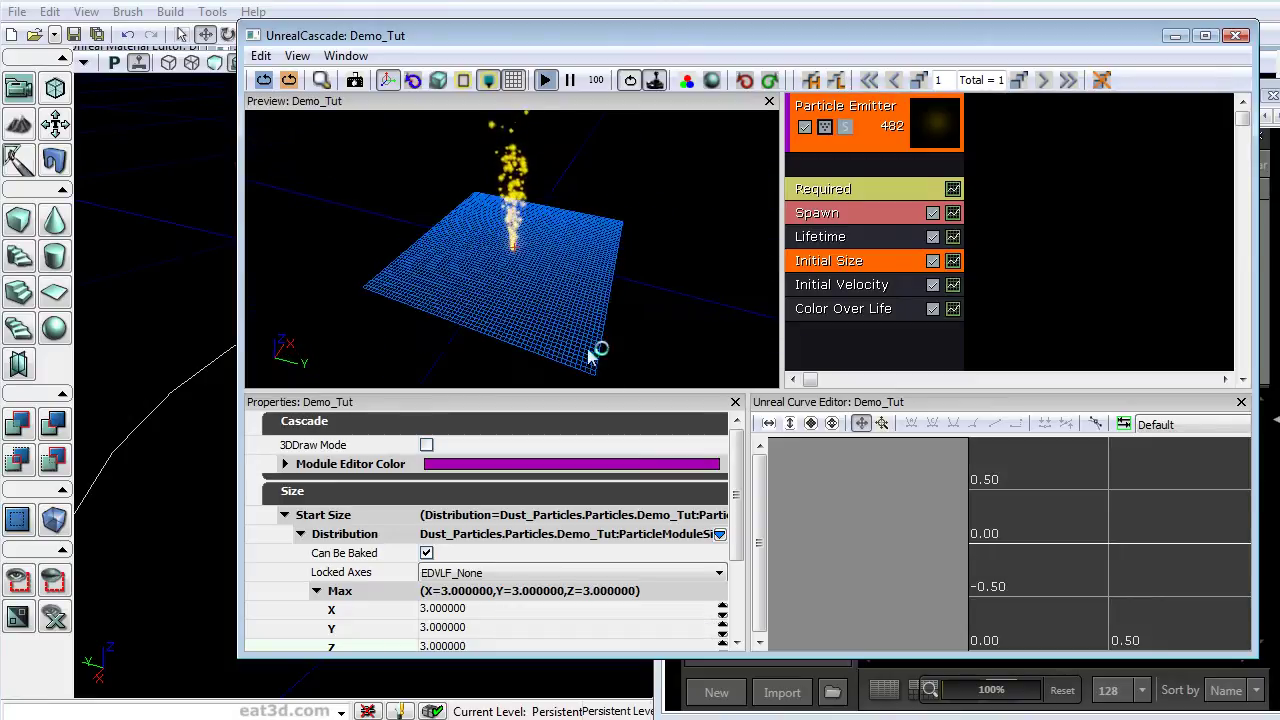
{"action": "right_click_drag", "start_coordinate": [591, 350], "coordinate": [591, 300]}
{"action": "right_click_drag", "start_coordinate": [526, 331], "coordinate": [526, 280]}
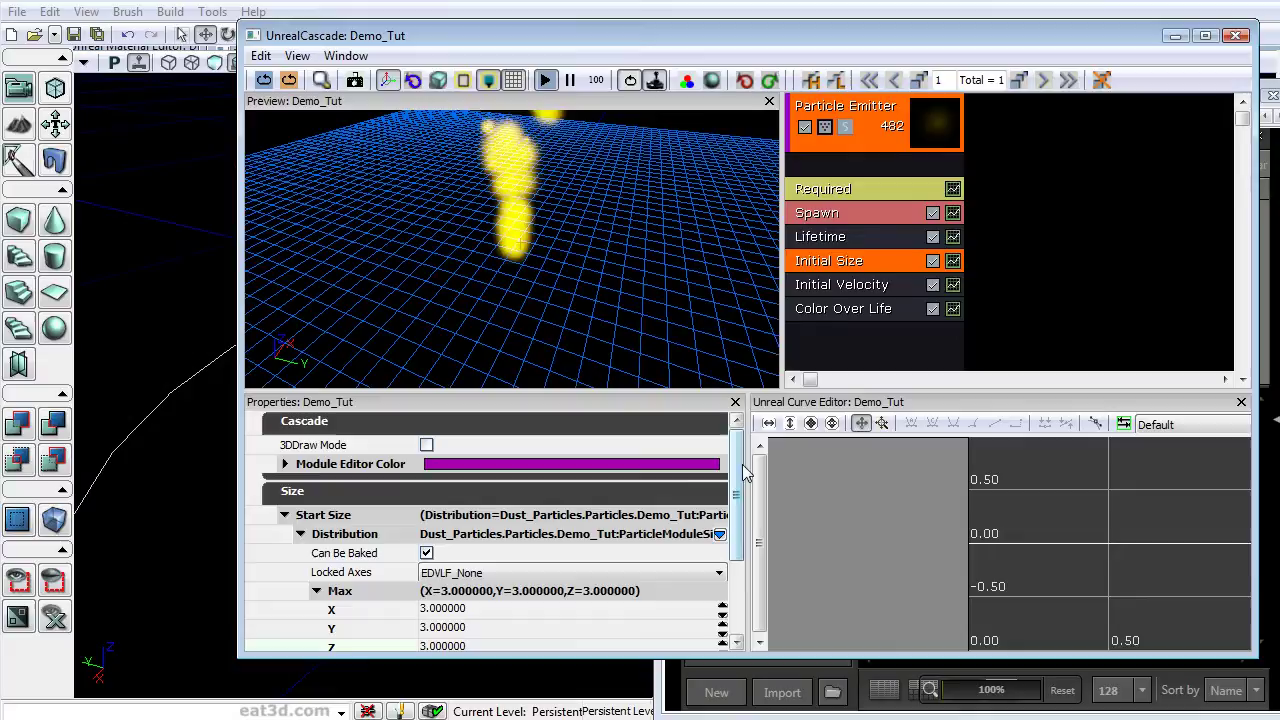
{"action": "left_click_drag", "start_coordinate": [742, 473], "coordinate": [741, 535]}
{"action": "left_click", "coordinate": [477, 573]}
{"action": "type", "text": "1"}
{"action": "left_click", "coordinate": [477, 591]}
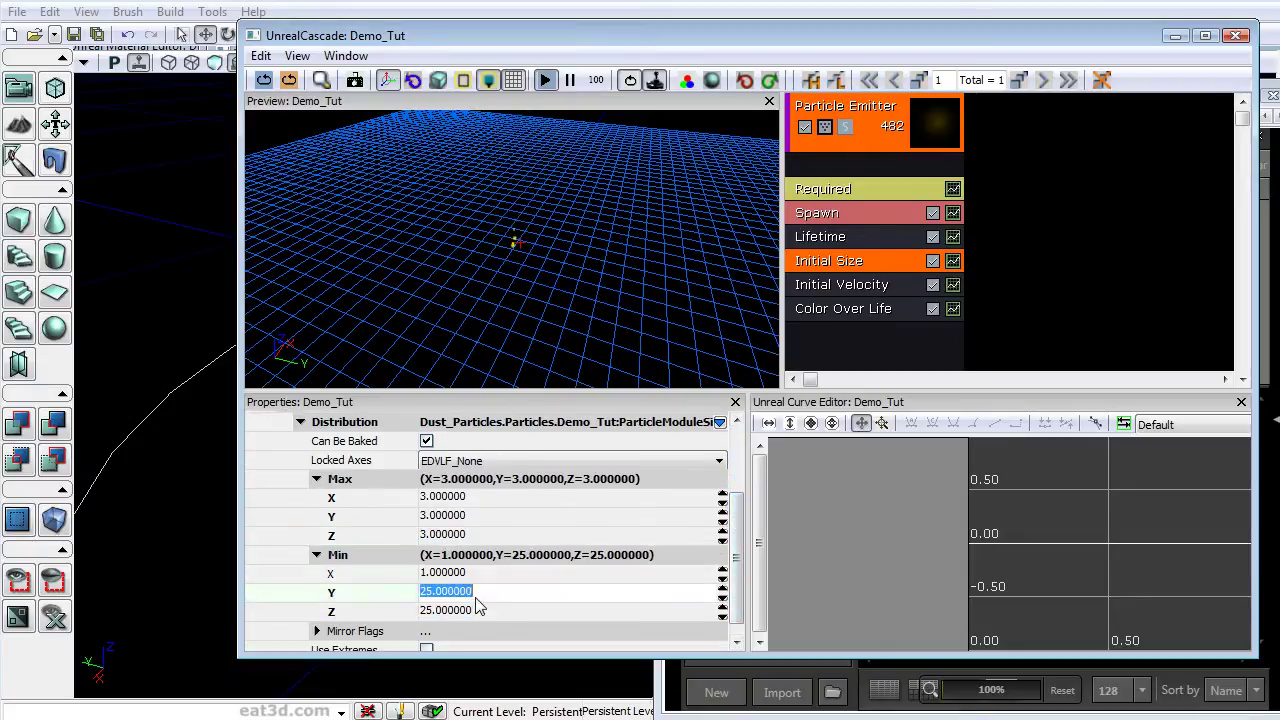
{"action": "type", "text": "1"}
{"action": "left_click", "coordinate": [475, 611]}
{"action": "type", "text": "1"}
Step: Set the Initial Velocity module's Max start velocity to X 1, Y -0.2 and Z -1
{"action": "left_click_drag", "start_coordinate": [587, 355], "coordinate": [533, 131]}
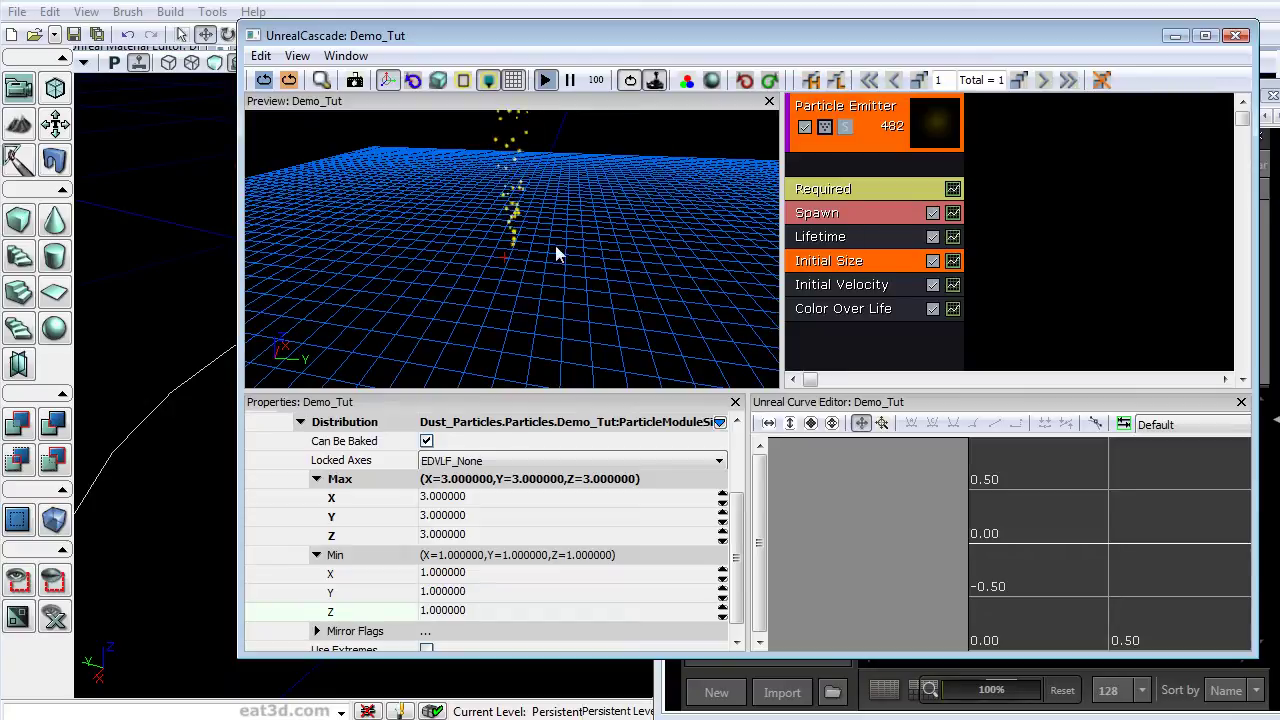
{"action": "left_click_drag", "start_coordinate": [556, 247], "coordinate": [632, 230]}
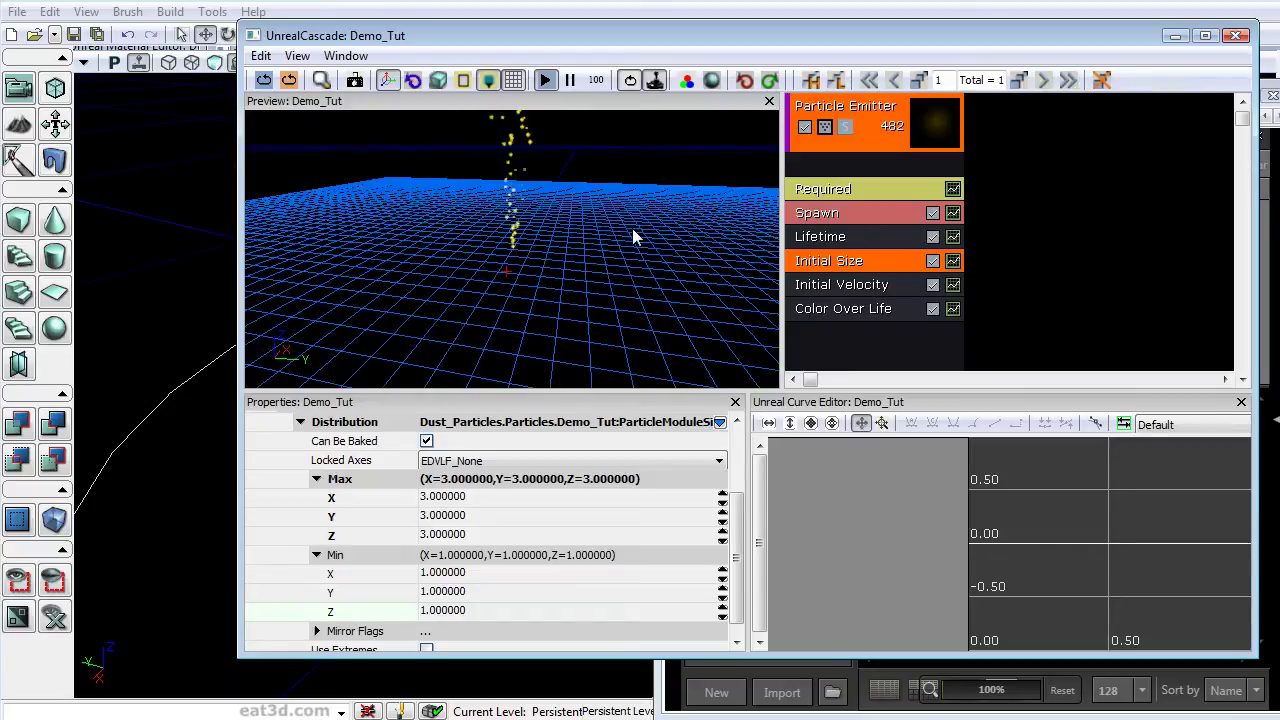
{"action": "left_click", "coordinate": [876, 286]}
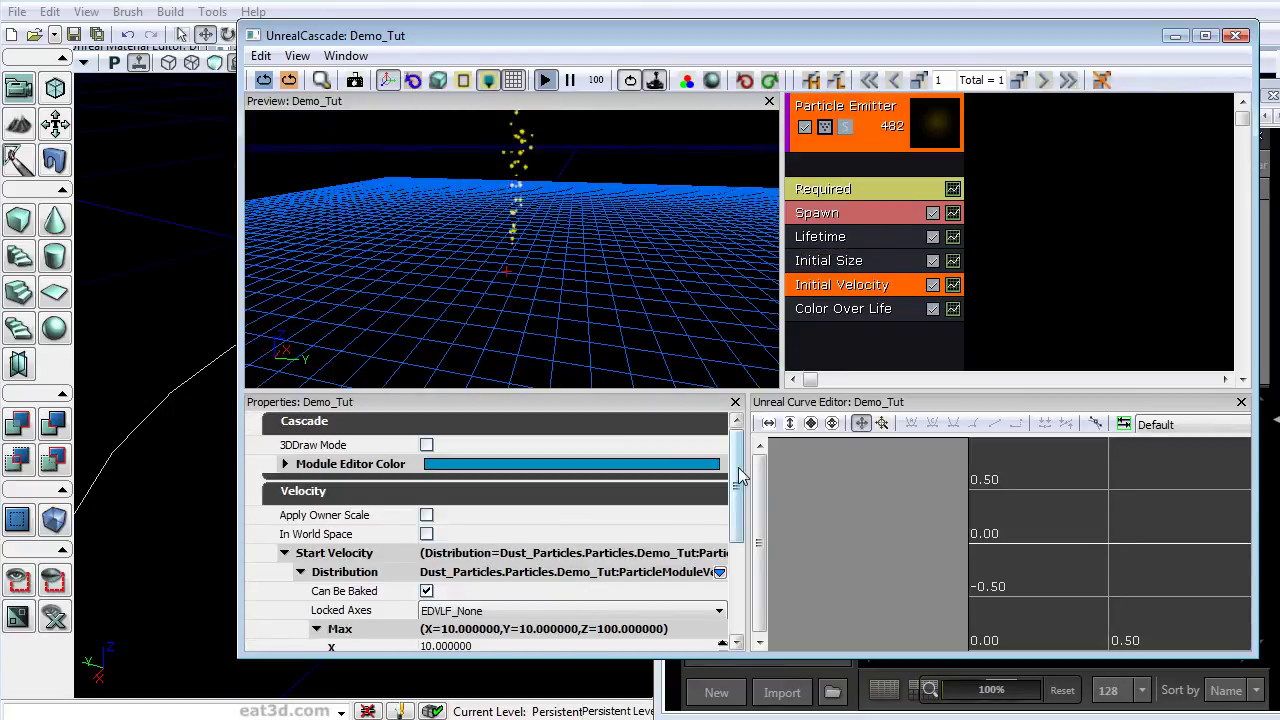
{"action": "scroll", "coordinate": [651, 545], "scroll_direction": "down", "scroll_amount": 3}
{"action": "scroll", "coordinate": [651, 545], "scroll_direction": "up", "scroll_amount": 1}
{"action": "left_click", "coordinate": [527, 506]}
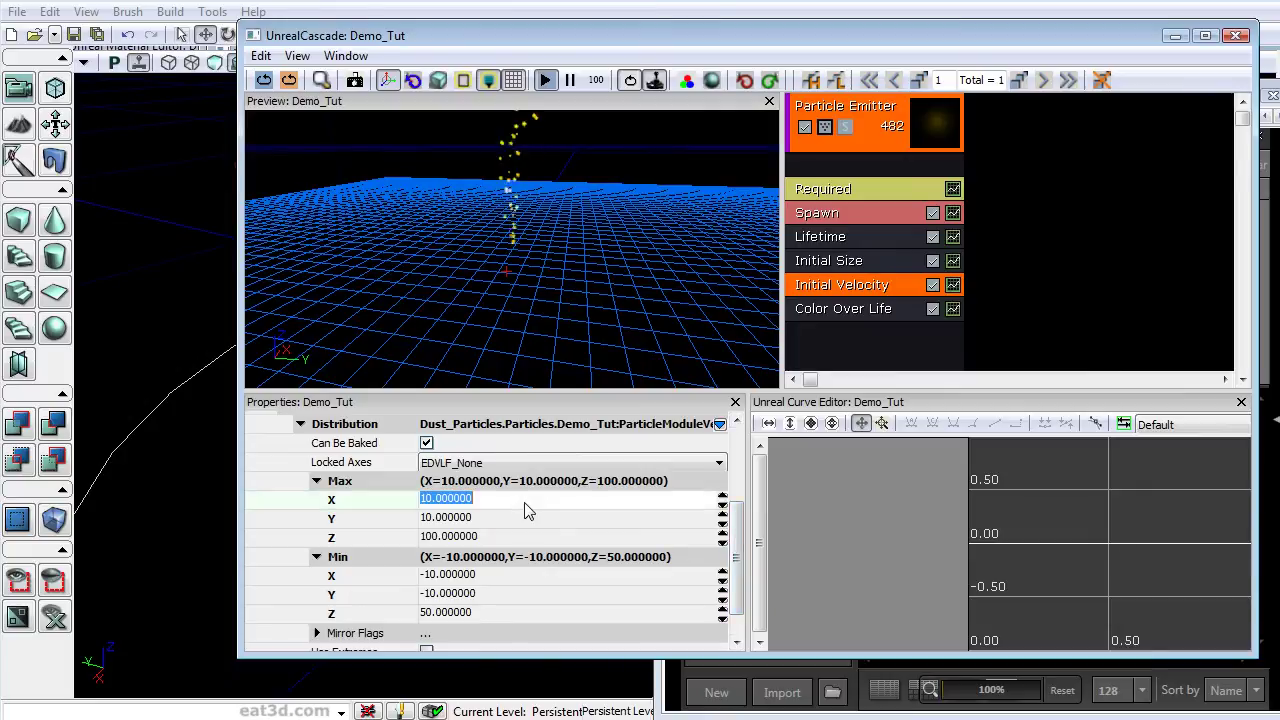
{"action": "type", "text": "1"}
{"action": "key", "text": "Tab"}
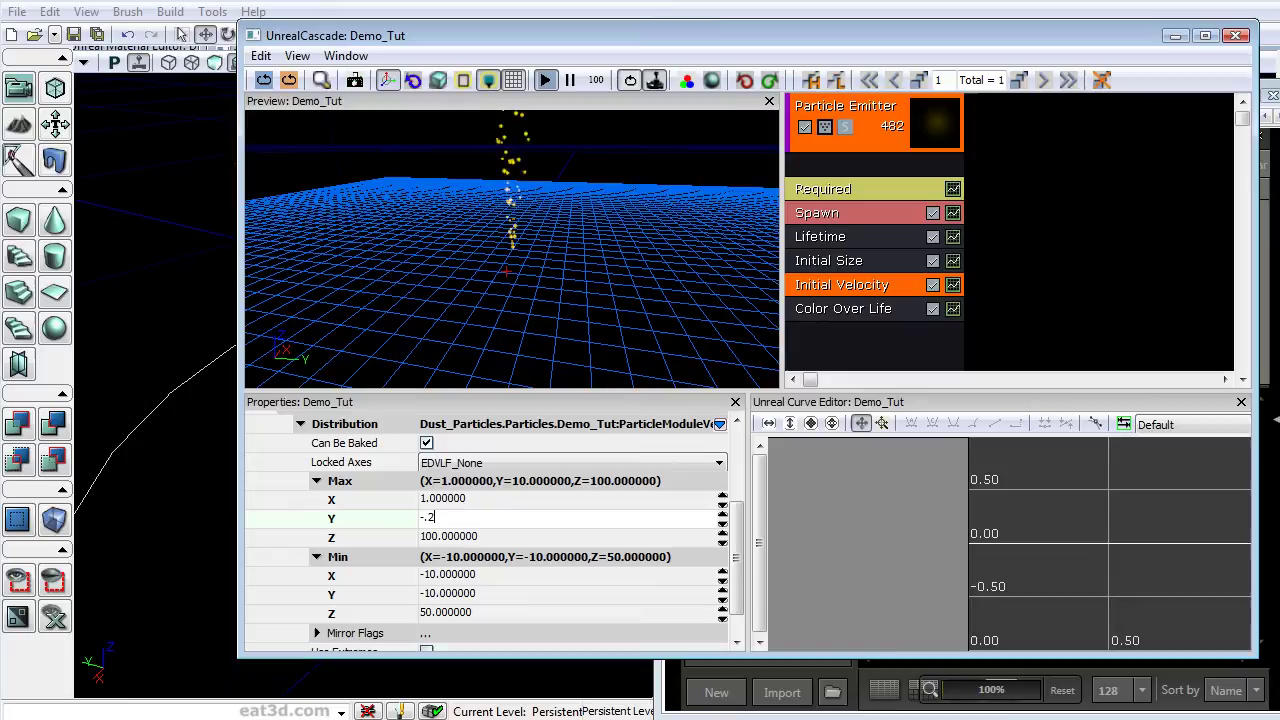
{"action": "type", "text": "-.2"}
{"action": "key", "text": "Return"}
{"action": "key", "text": "Tab"}
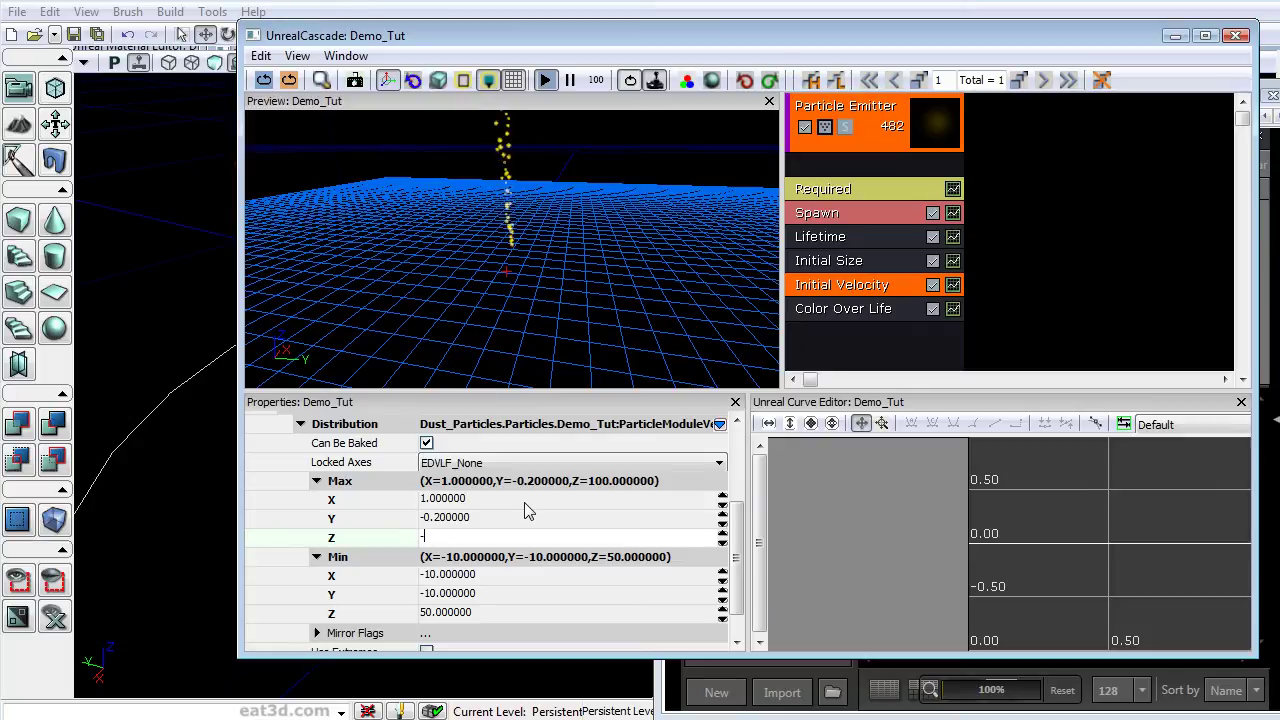
{"action": "key", "text": "Return"}
{"action": "key", "text": "Tab"}
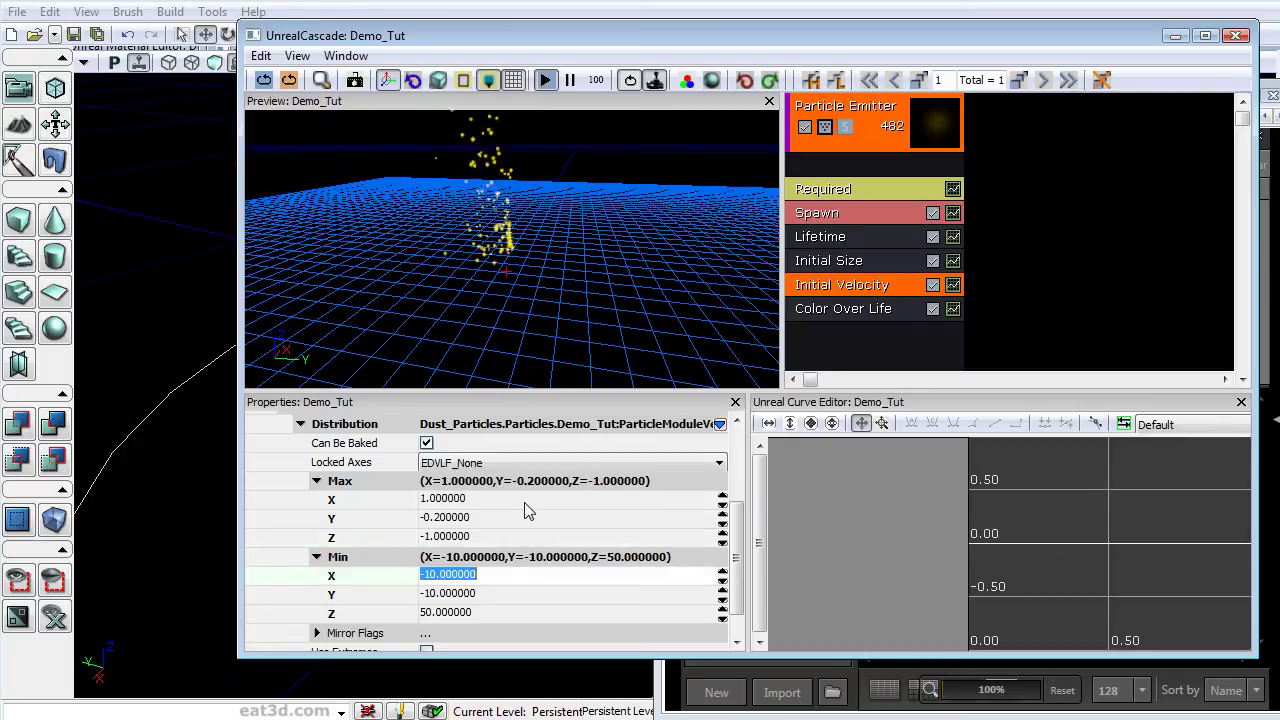
Step: Set the Initial Velocity module's Min start velocity to X -1, Y 0.2 and Z -2
{"action": "type", "text": "-1"}
{"action": "key", "text": "Tab"}
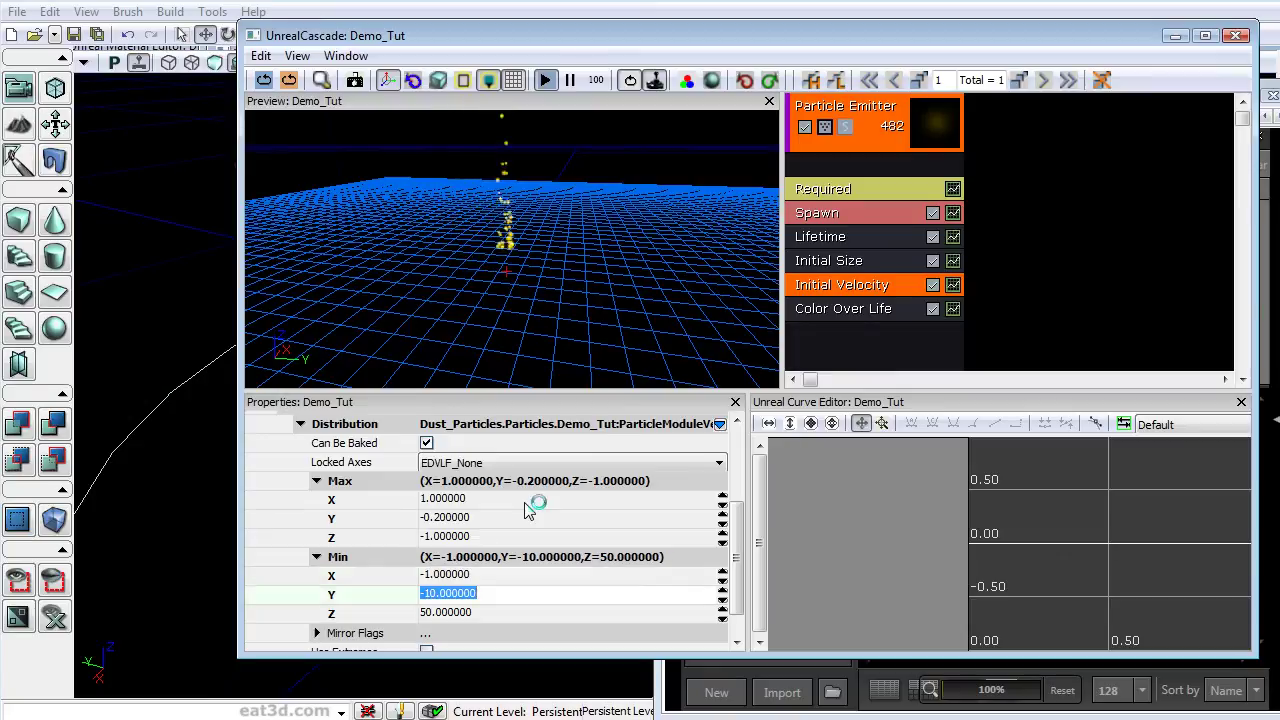
{"action": "type", "text": "-"}
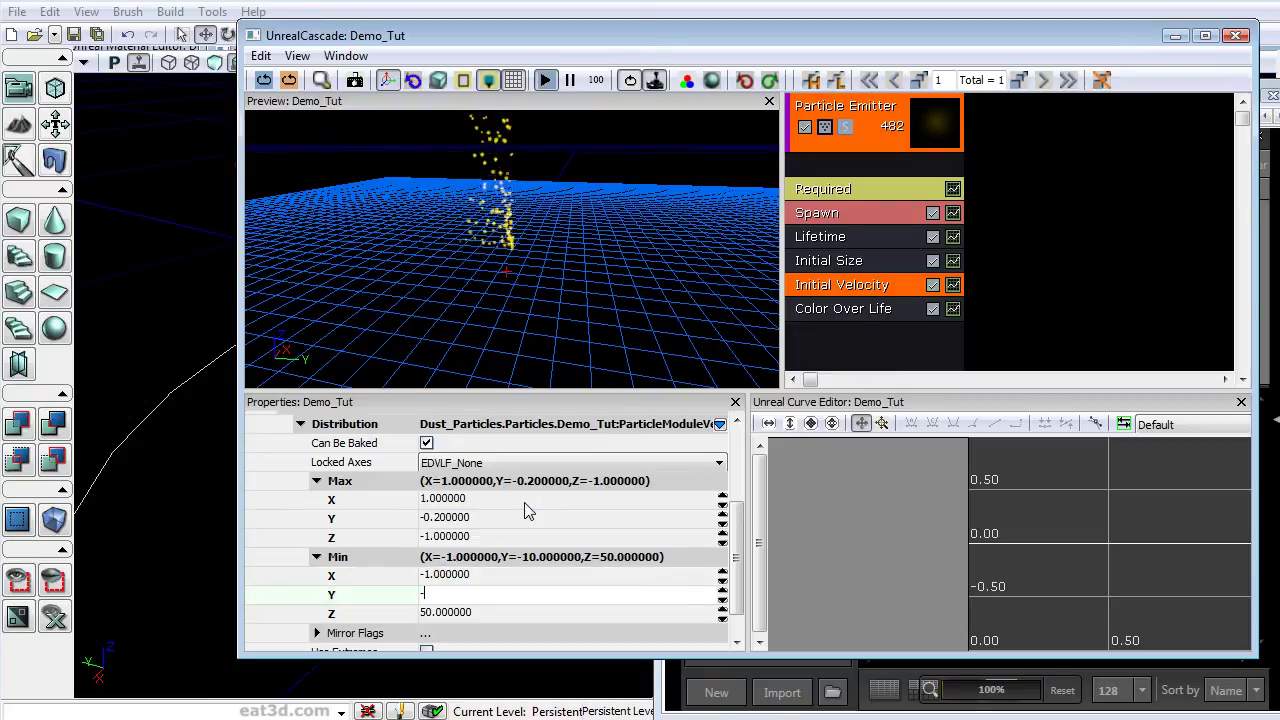
{"action": "type", "text": "0.2"}
{"action": "key", "text": "Tab"}
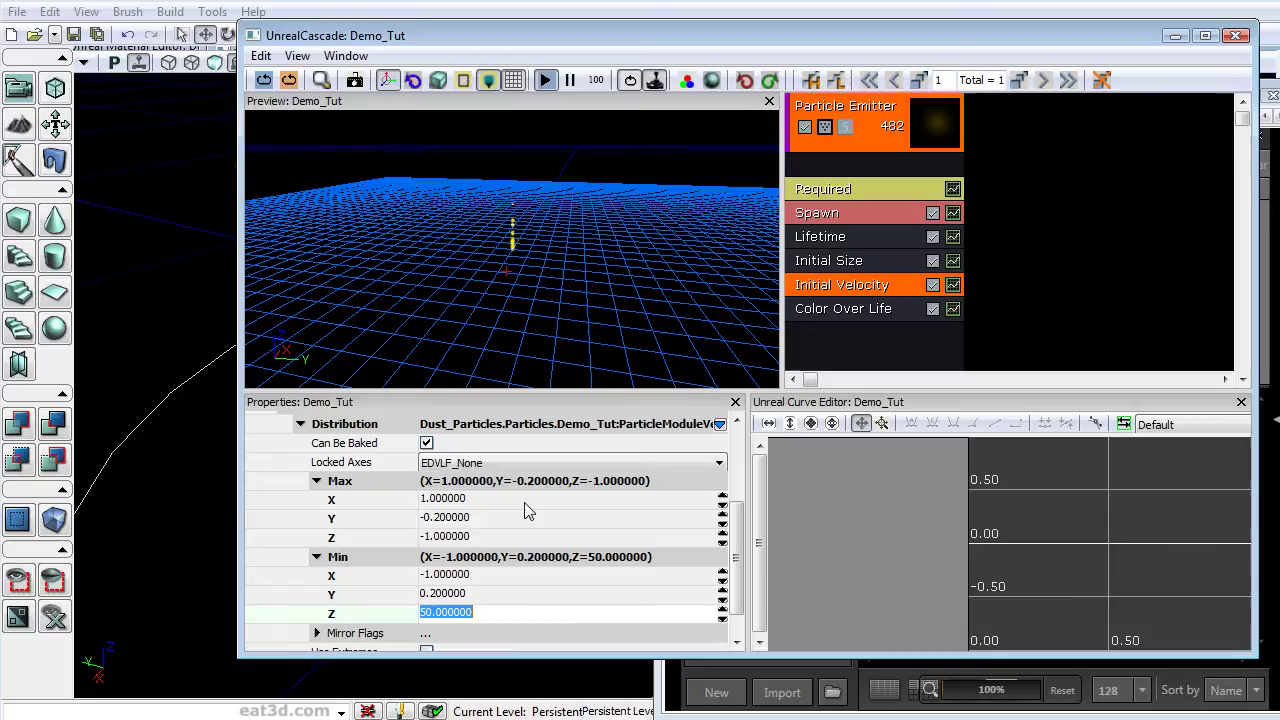
{"action": "type", "text": "-2"}
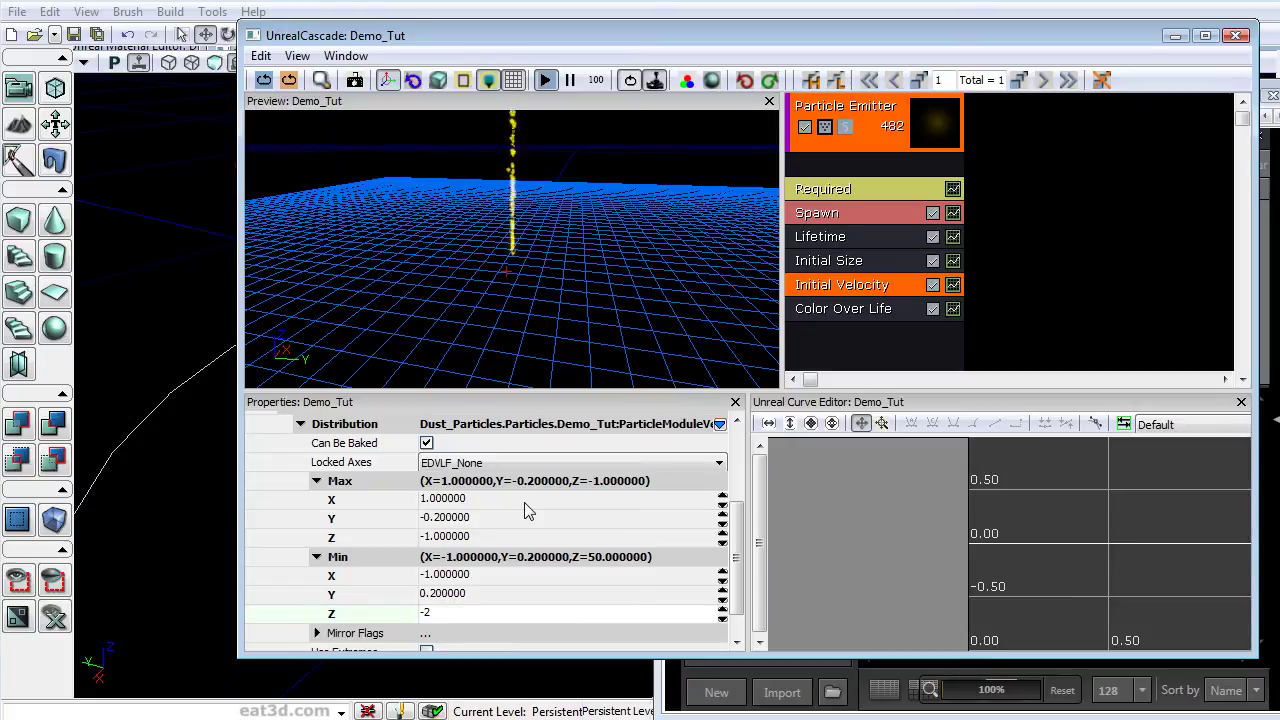
{"action": "key", "text": "Return"}
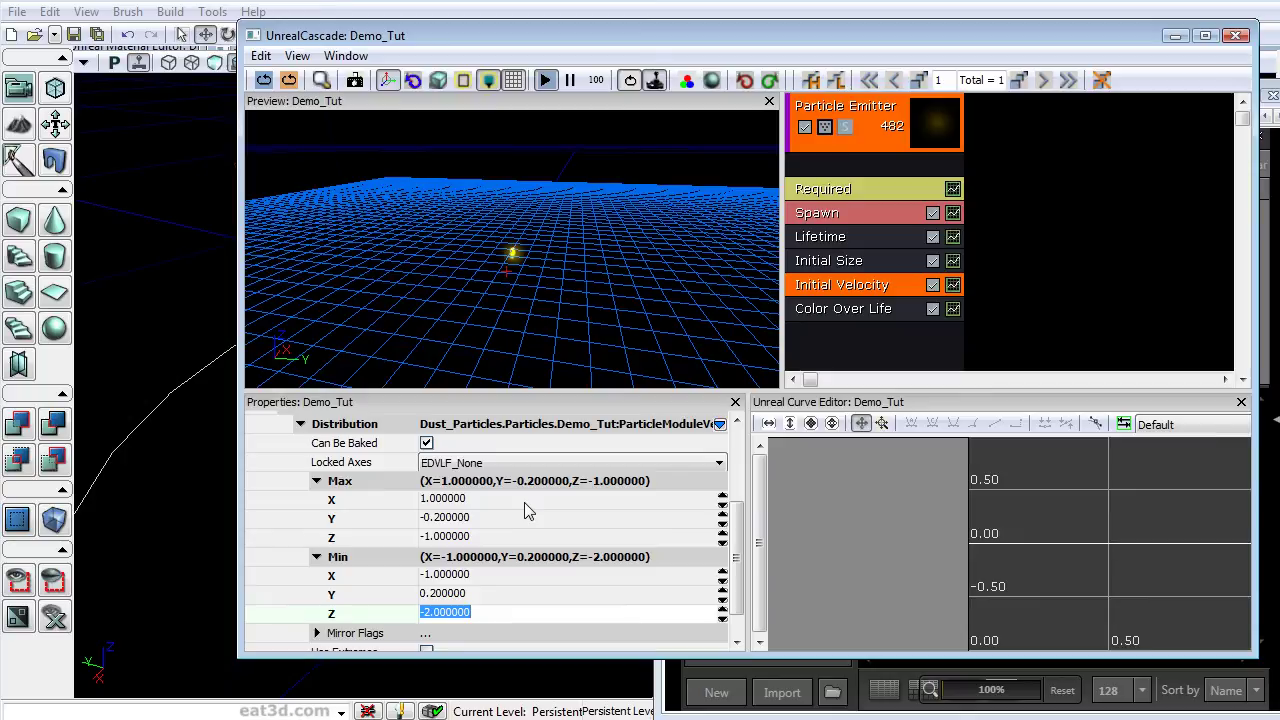
Step: Check the particle drift in the preview and set the Initial Velocity's Max Y to 2
{"action": "left_click_drag", "start_coordinate": [593, 264], "coordinate": [294, 282]}
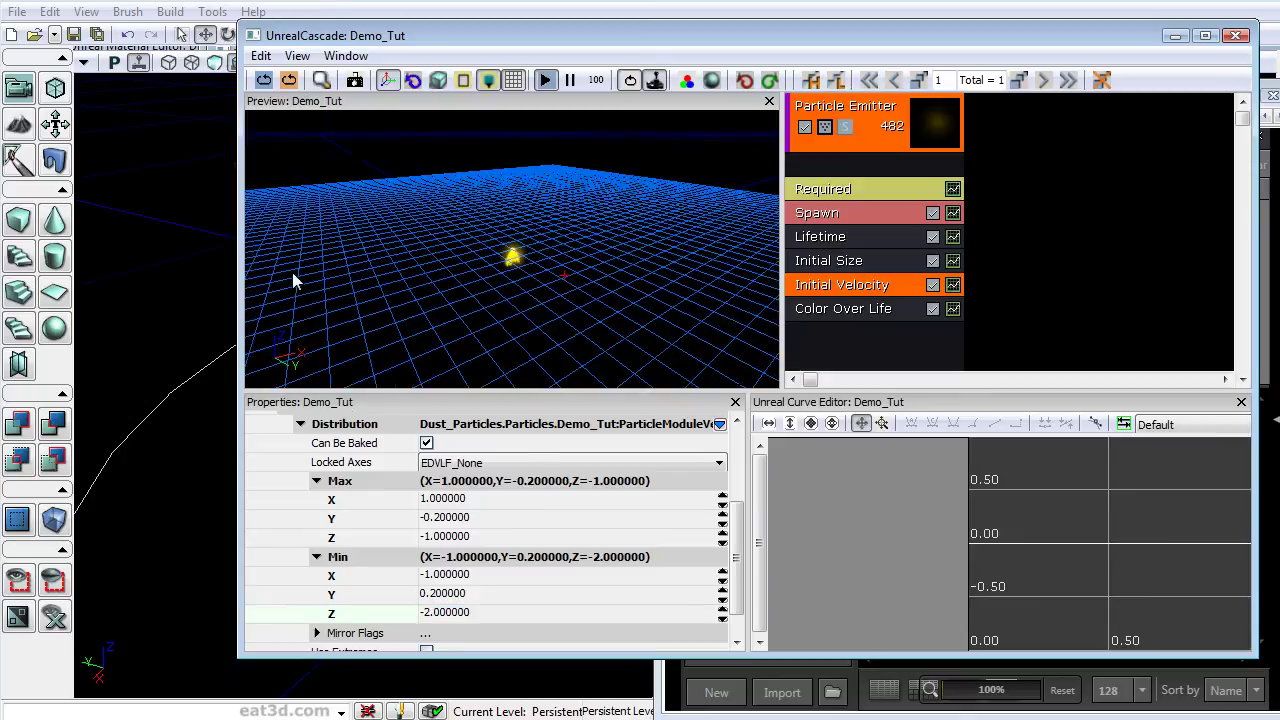
{"action": "left_click_drag", "start_coordinate": [512, 270], "coordinate": [488, 286]}
{"action": "left_click_drag", "start_coordinate": [380, 234], "coordinate": [380, 250]}
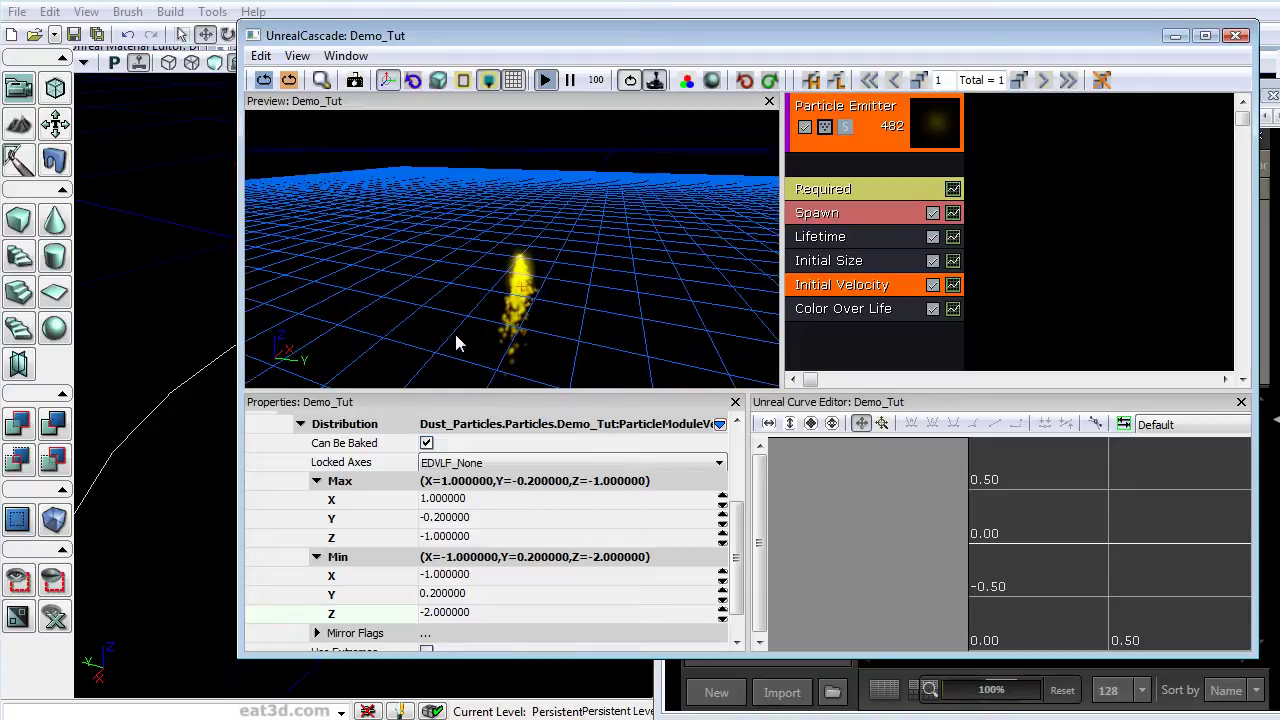
{"action": "left_click", "coordinate": [486, 519]}
{"action": "type", "text": "2"}
{"action": "key", "text": "Return"}
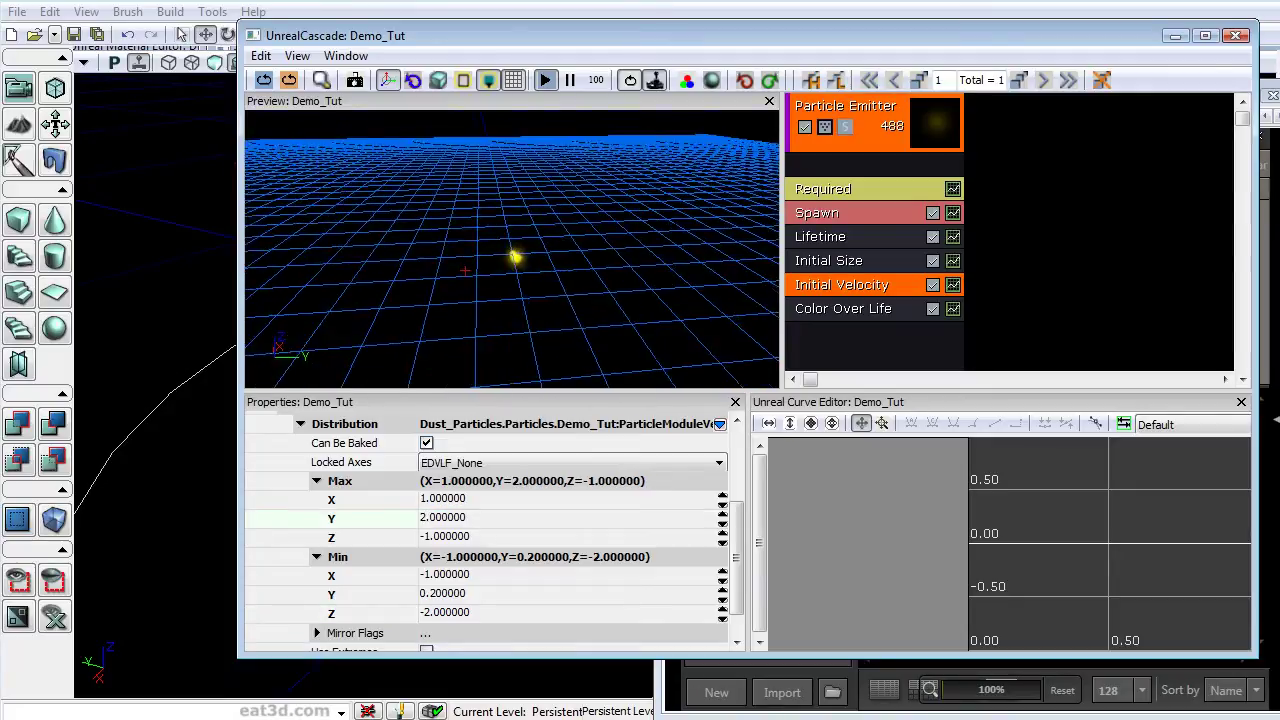
Step: Check the particle spread in the preview and set the Initial Velocity's Min Y to -2.3
{"action": "mouse_move", "coordinate": [512, 262]}
{"action": "left_mouse_down"}
{"action": "mouse_move", "coordinate": [538, 292]}
{"action": "mouse_move", "coordinate": [500, 284]}
{"action": "left_mouse_up"}
{"action": "left_click_drag", "start_coordinate": [675, 343], "coordinate": [680, 349]}
{"action": "left_click", "coordinate": [492, 596]}
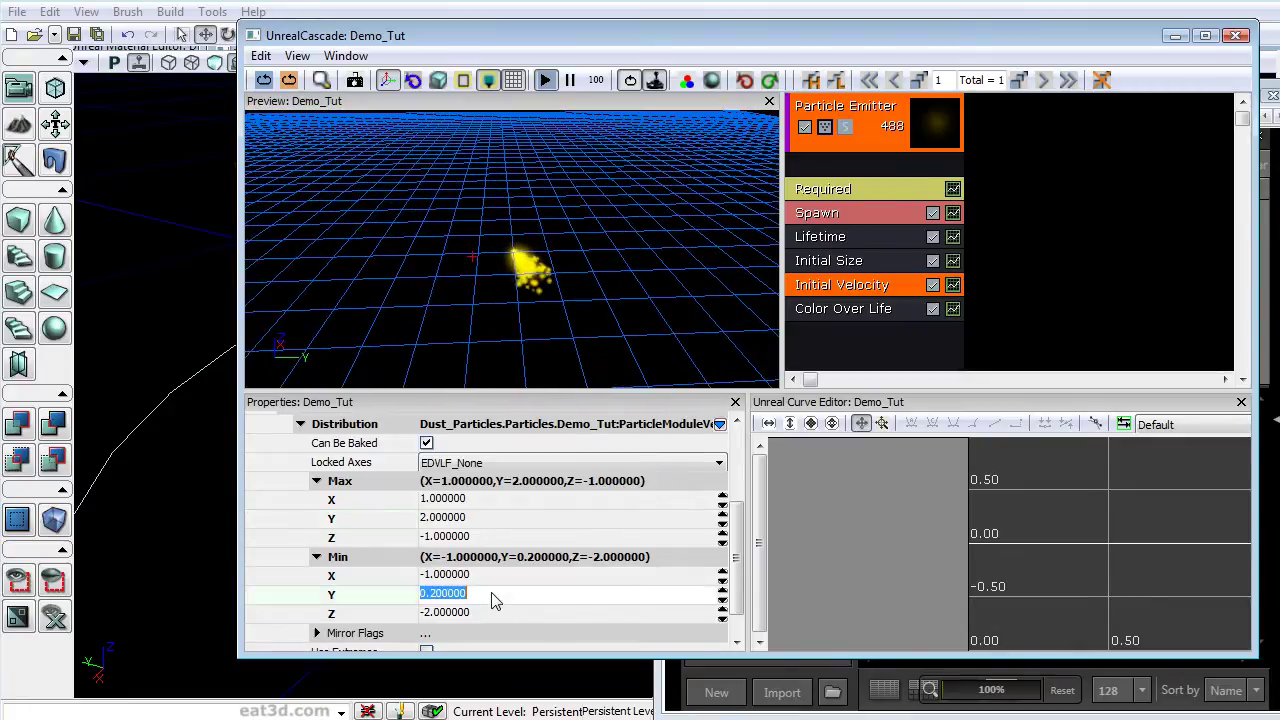
{"action": "type", "text": "-"}
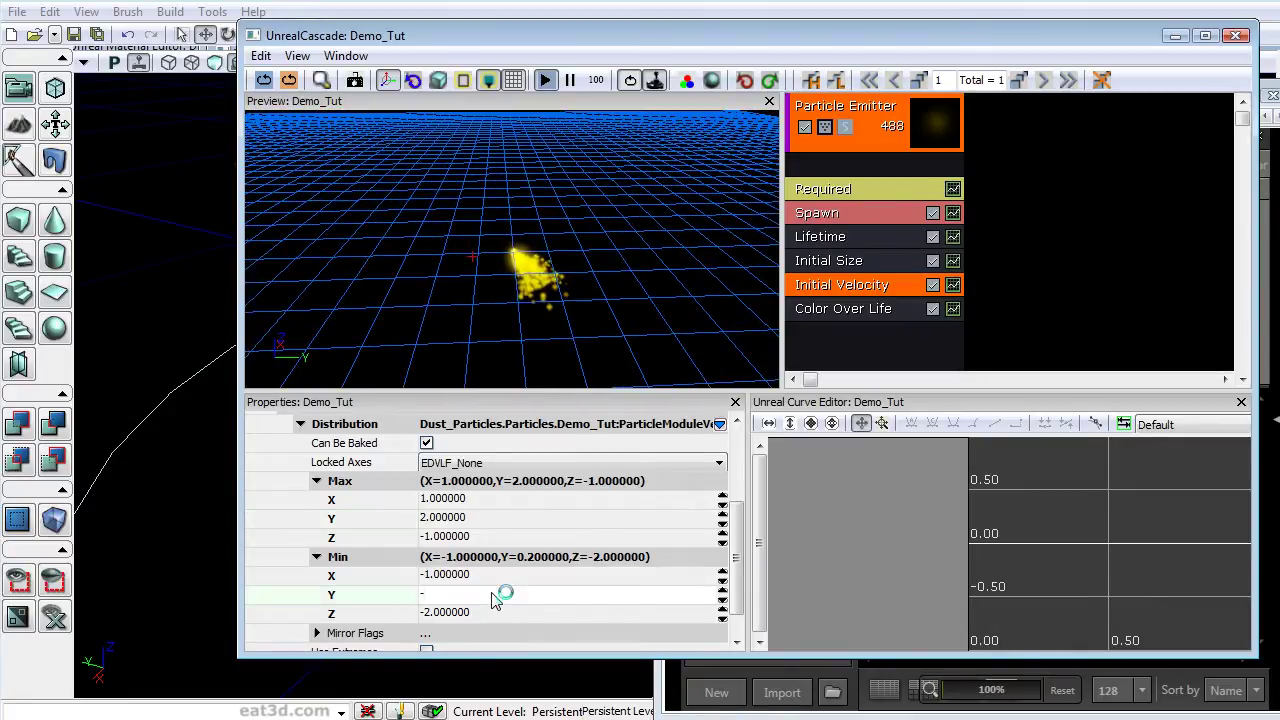
{"action": "type", "text": "2.3"}
{"action": "key", "text": "Return"}
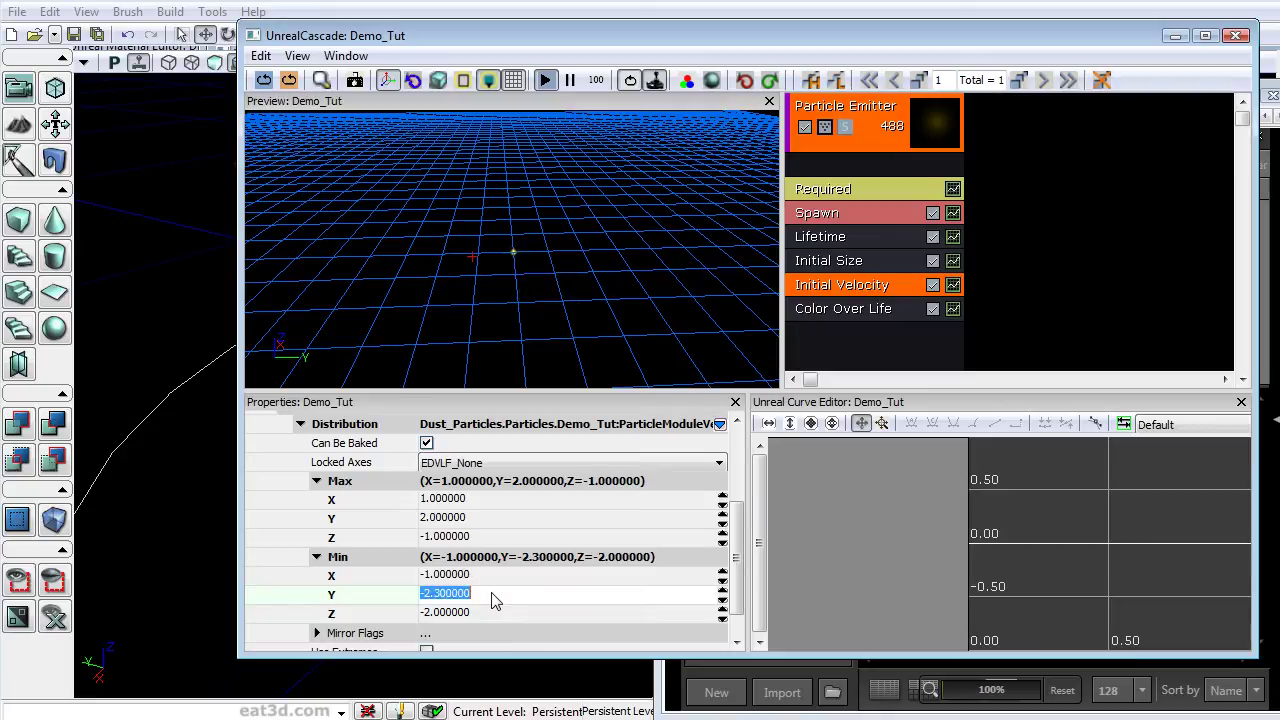
Step: Check the particle spread from a lower angle and add an Initial Location module to the emitter
{"action": "left_click_drag", "start_coordinate": [588, 283], "coordinate": [559, 339]}
{"action": "mouse_move", "coordinate": [452, 300]}
{"action": "left_mouse_down"}
{"action": "mouse_move", "coordinate": [452, 250]}
{"action": "mouse_move", "coordinate": [480, 308]}
{"action": "mouse_move", "coordinate": [452, 312]}
{"action": "left_mouse_up"}
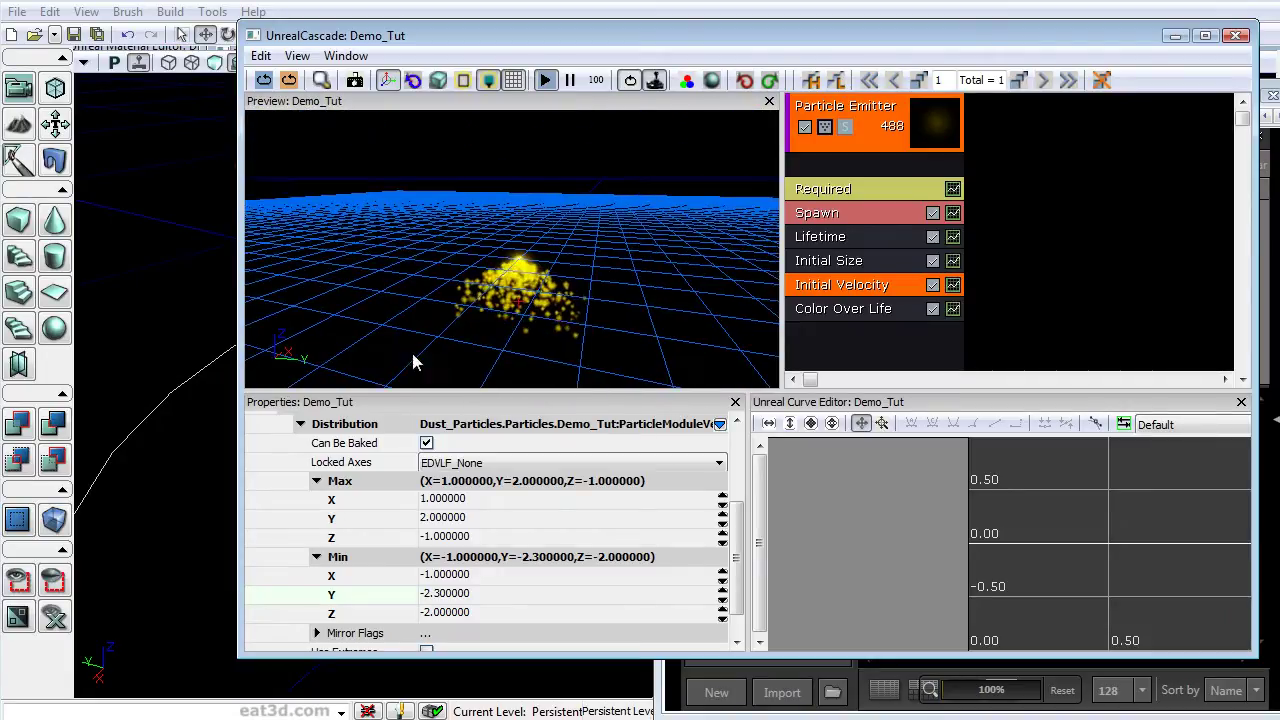
{"action": "left_click", "coordinate": [890, 308]}
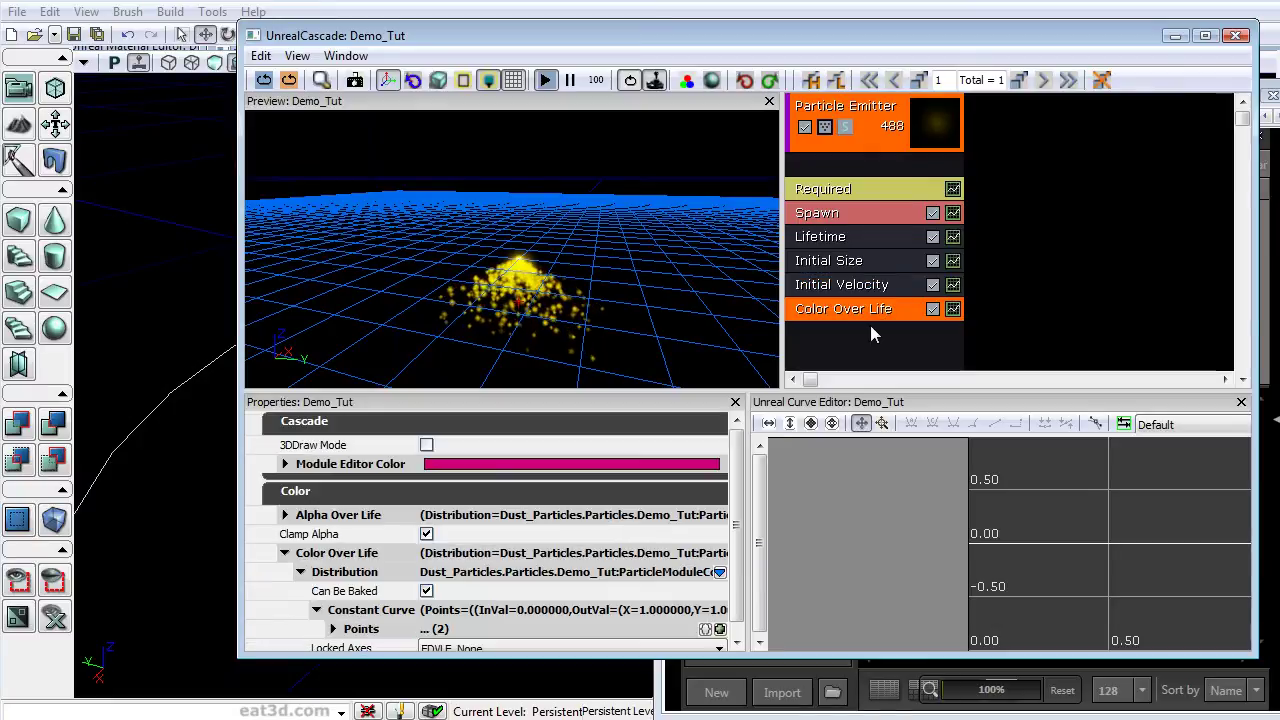
{"action": "right_click", "coordinate": [845, 334]}
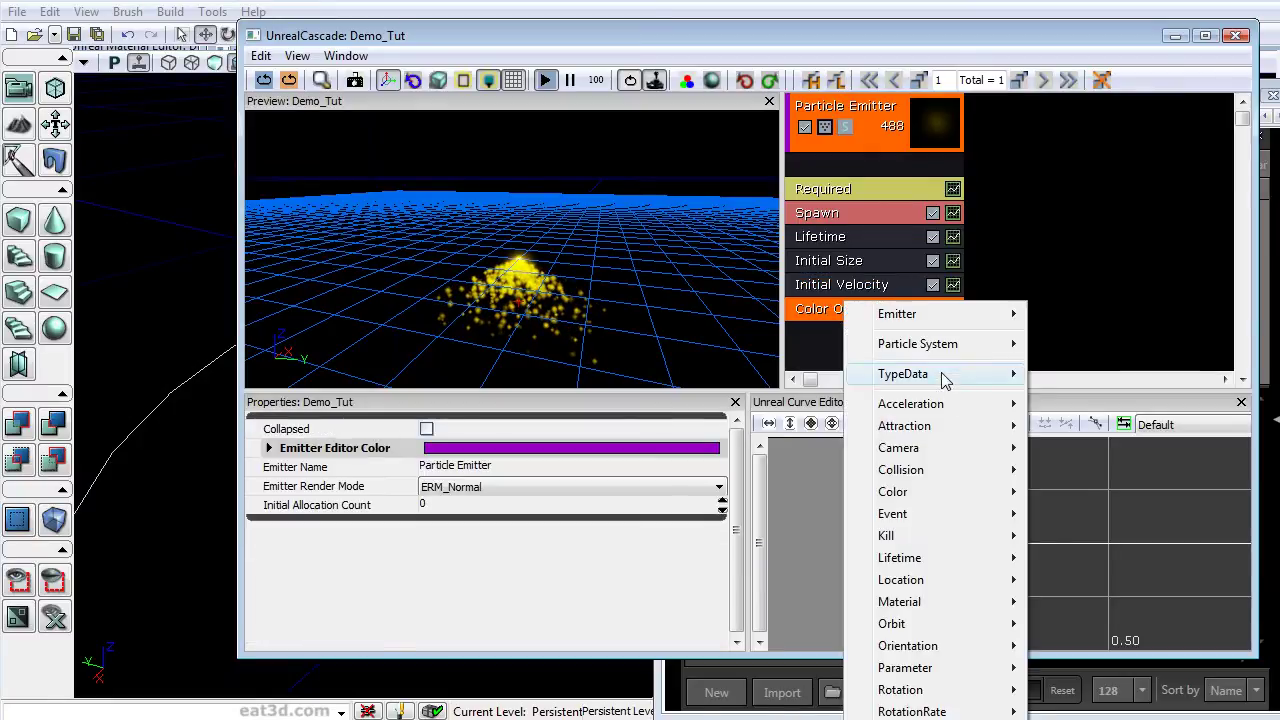
{"action": "mouse_move", "coordinate": [940, 582]}
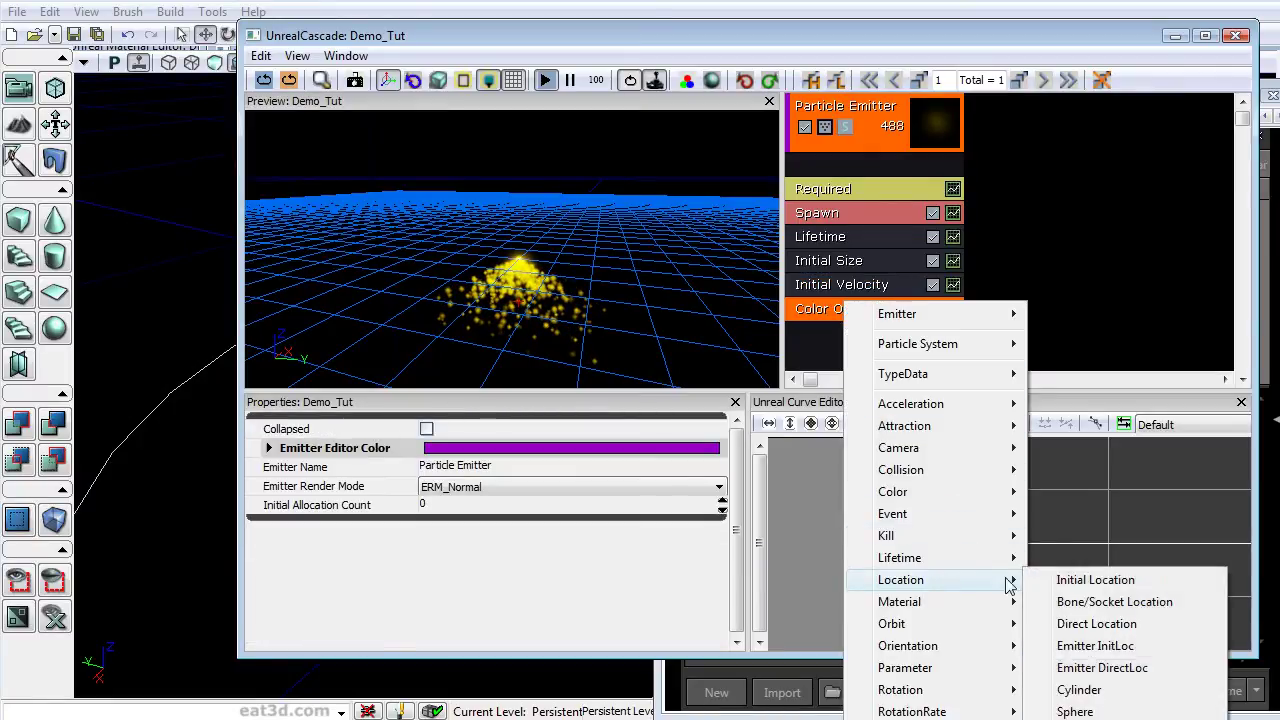
{"action": "left_click", "coordinate": [1052, 582]}
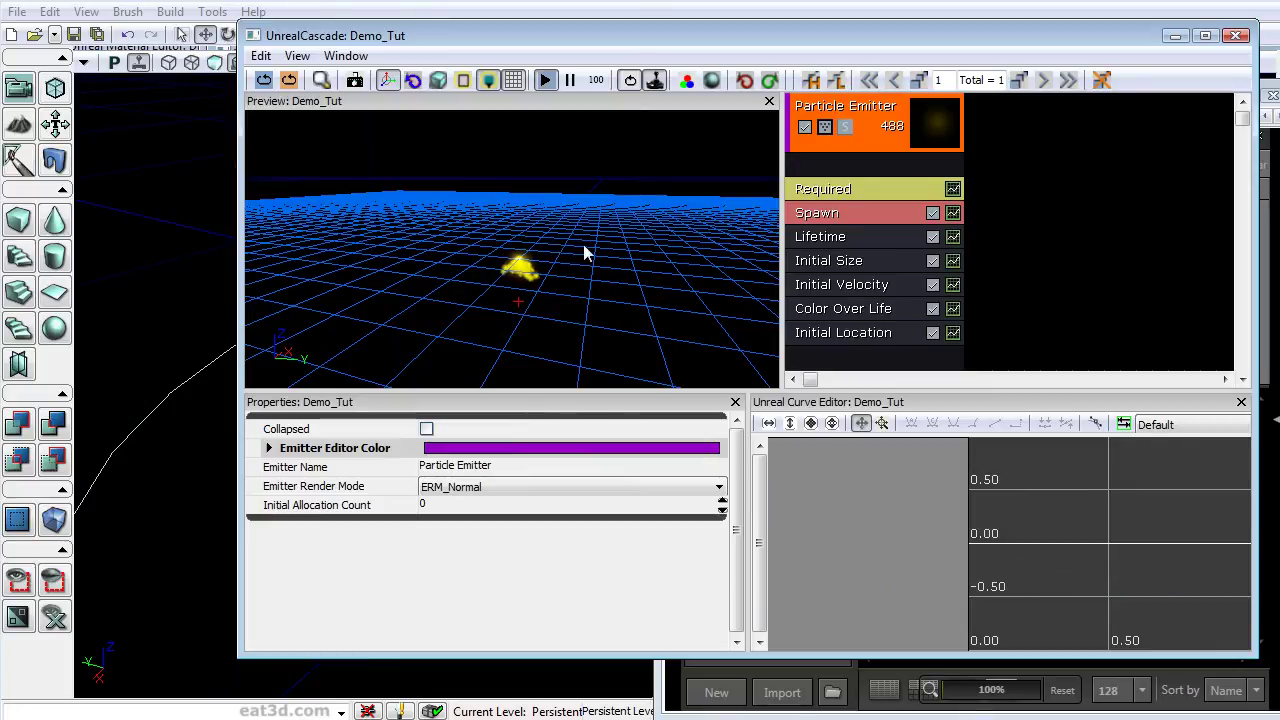
Step: Set the Initial Location module's Max start location to 200 on X, Y and Z
{"action": "left_click", "coordinate": [843, 332]}
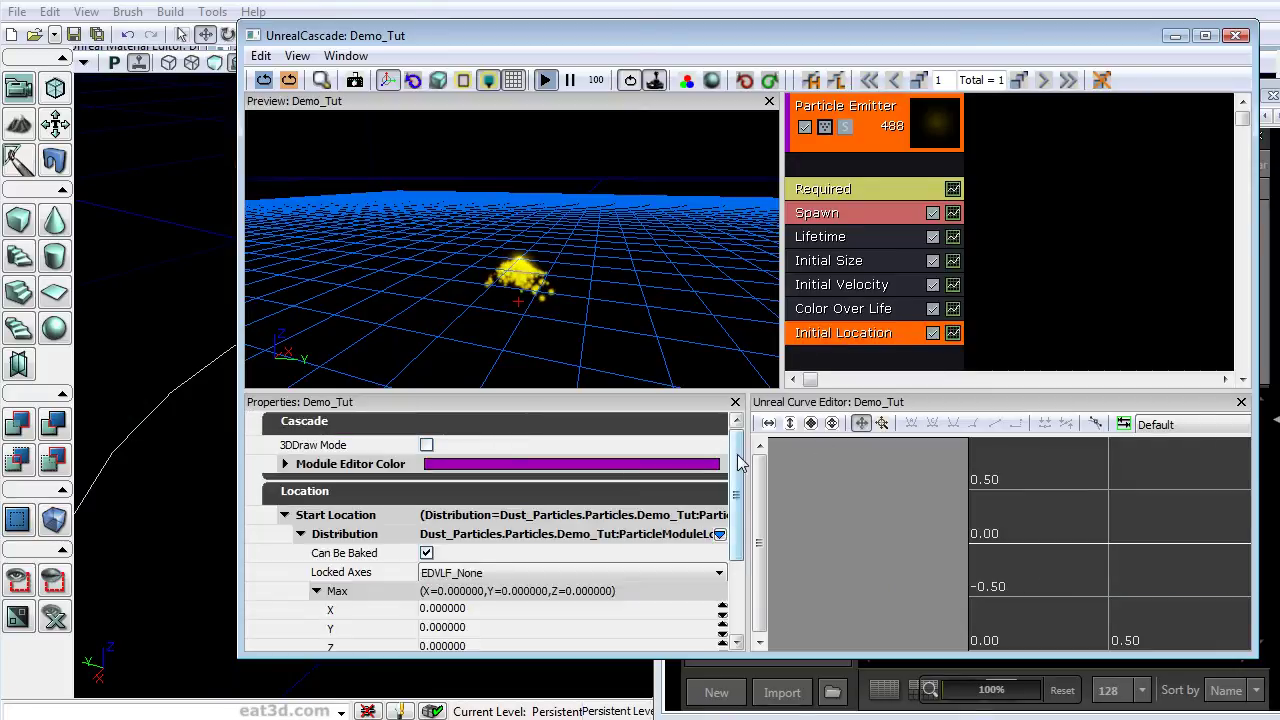
{"action": "left_click_drag", "start_coordinate": [731, 466], "coordinate": [731, 502]}
{"action": "left_click", "coordinate": [374, 549]}
{"action": "left_click", "coordinate": [366, 568]}
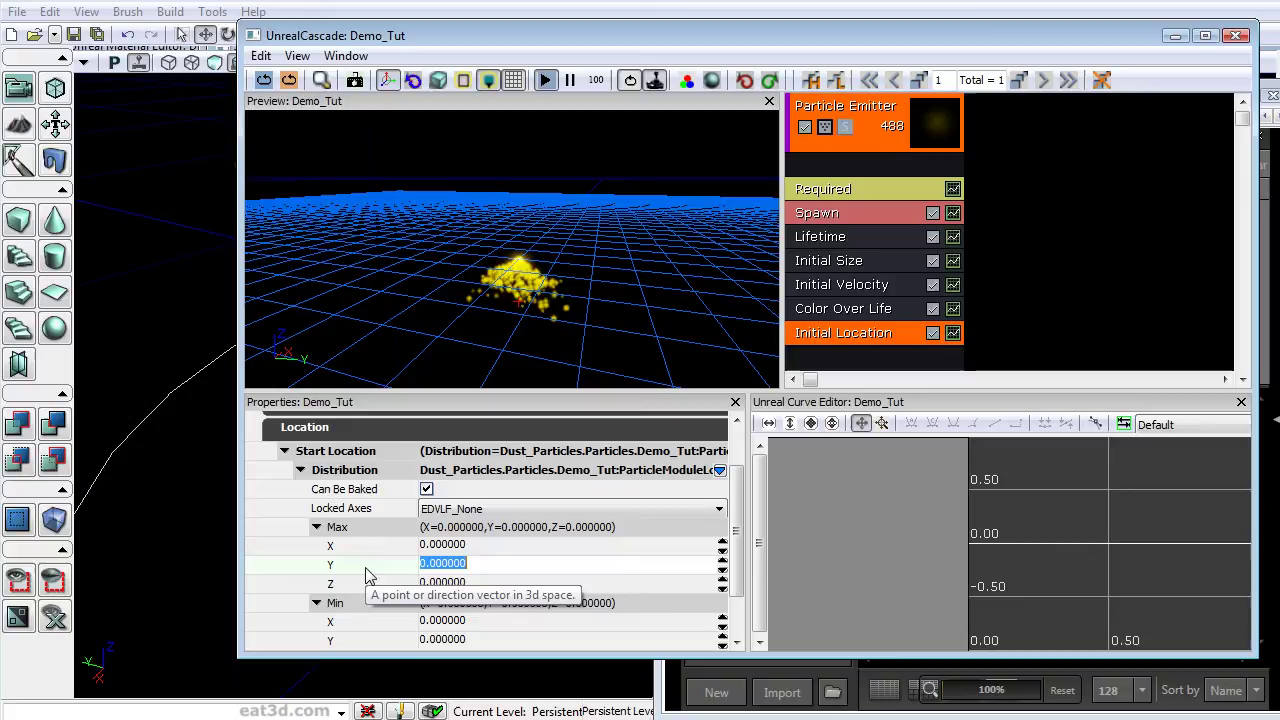
{"action": "left_click", "coordinate": [366, 583]}
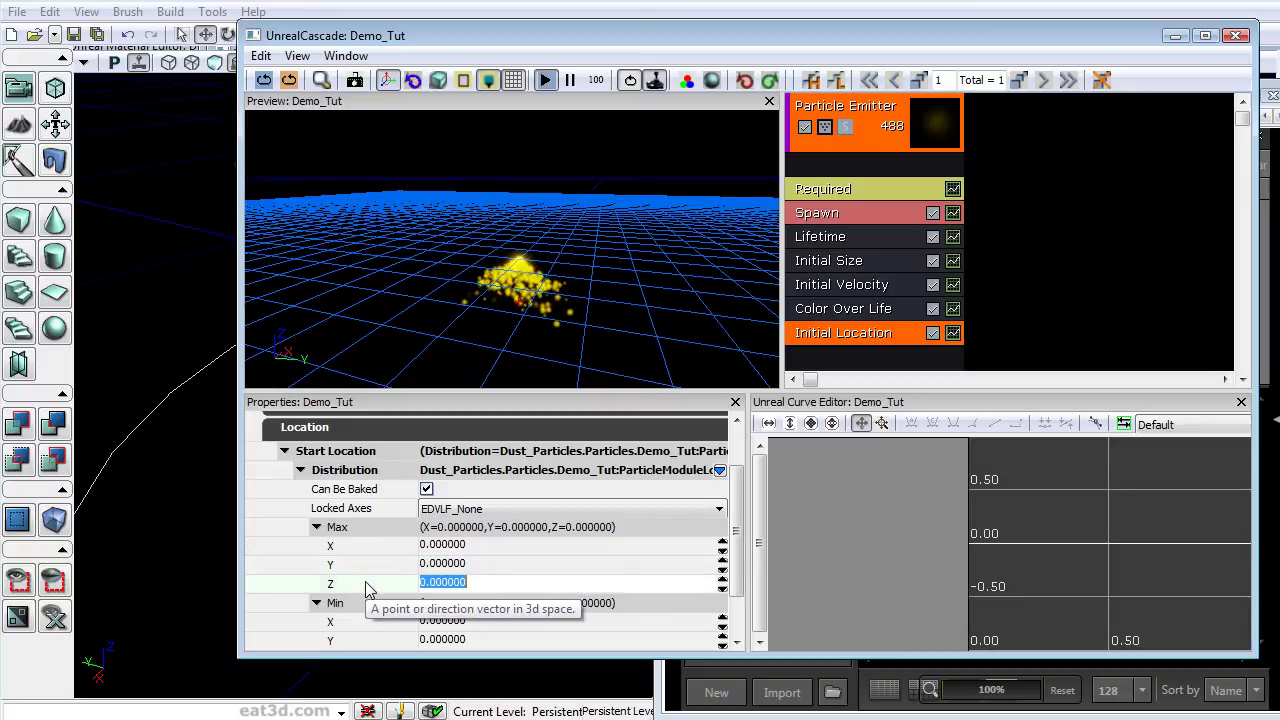
{"action": "left_click", "coordinate": [490, 548]}
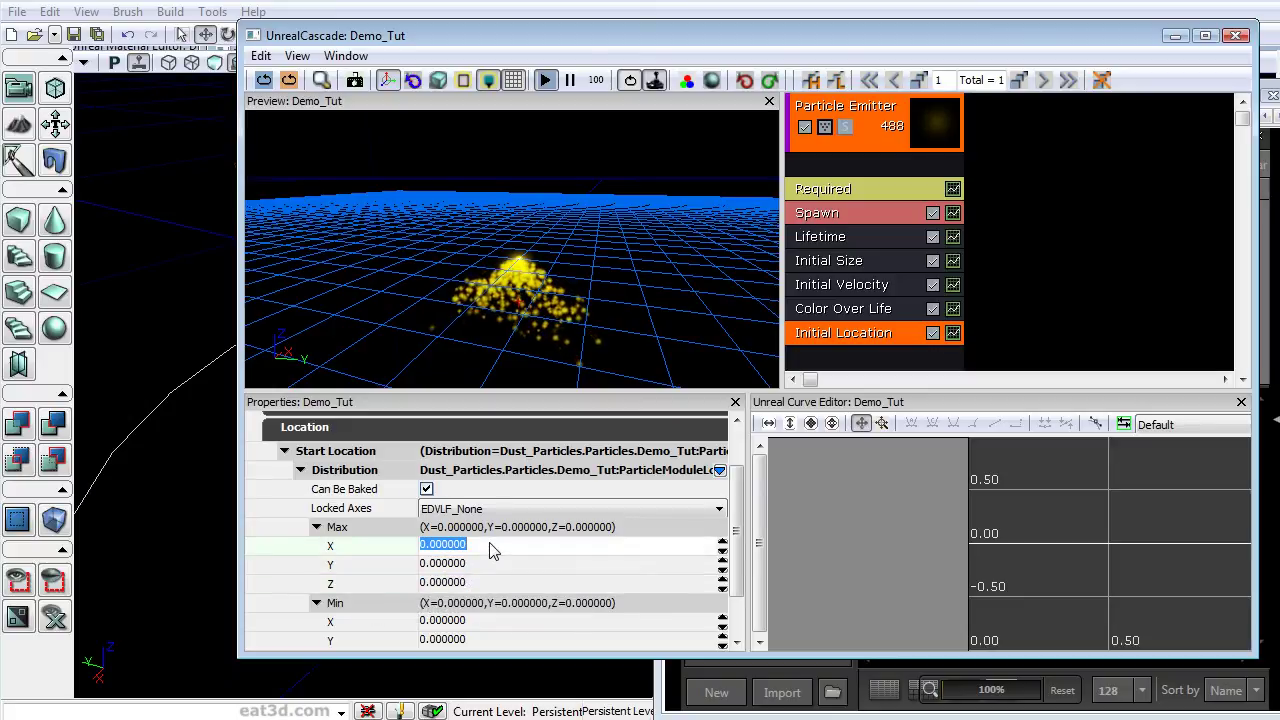
{"action": "type", "text": "200"}
{"action": "key", "text": "Tab"}
{"action": "type", "text": "20"}
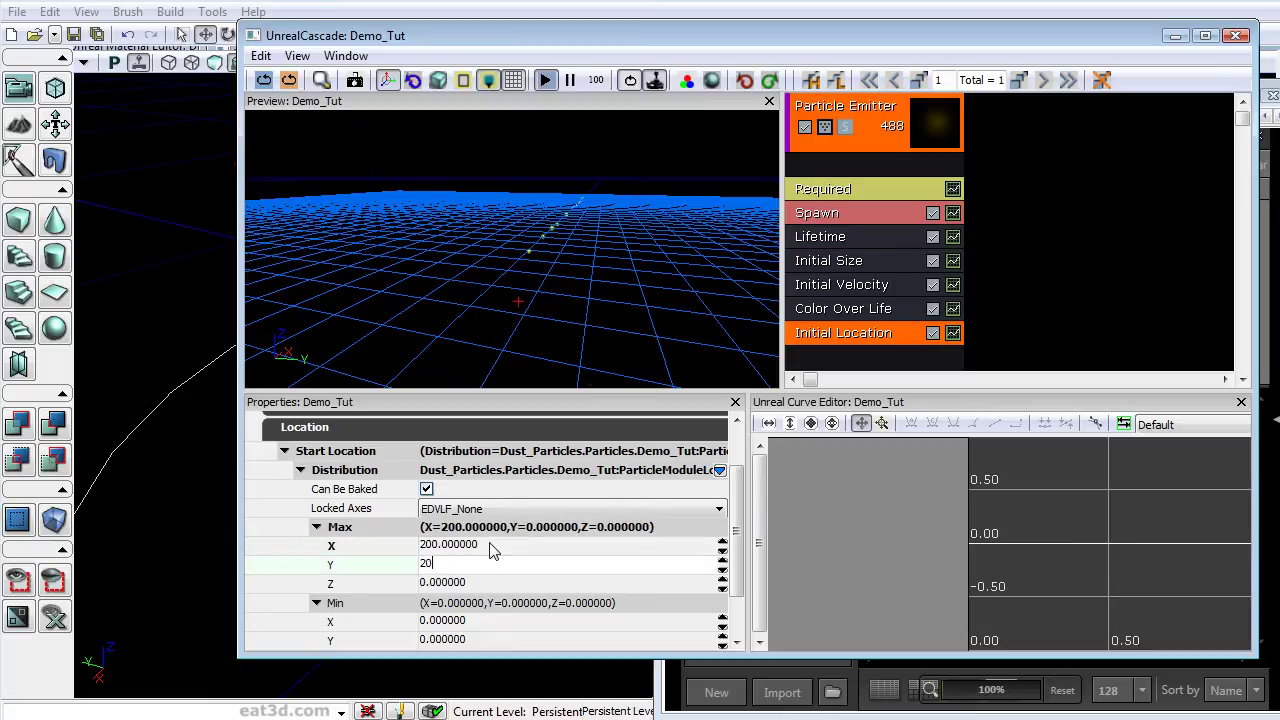
{"action": "key", "text": "Tab"}
{"action": "type", "text": "2"}
{"action": "key", "text": "Tab"}
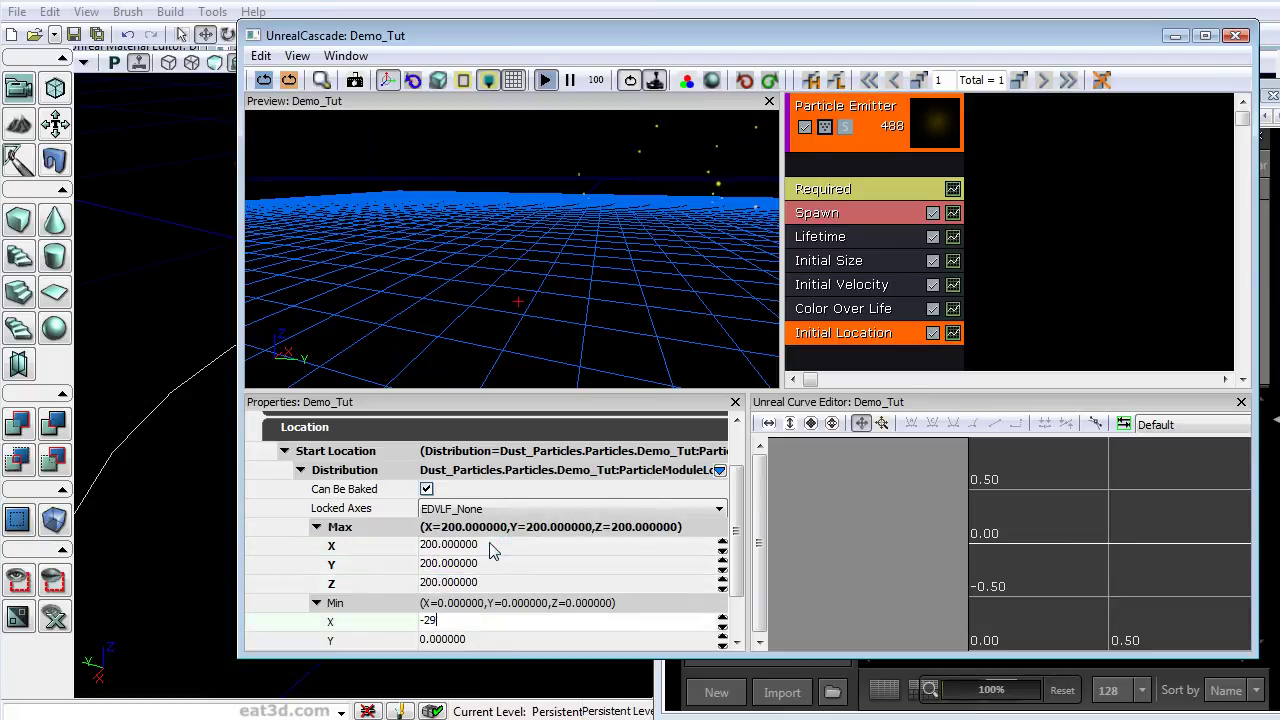
Step: Set the Initial Location module's Min start location to -200 on X, Y and Z
{"action": "type", "text": "-200"}
{"action": "key", "text": "Tab"}
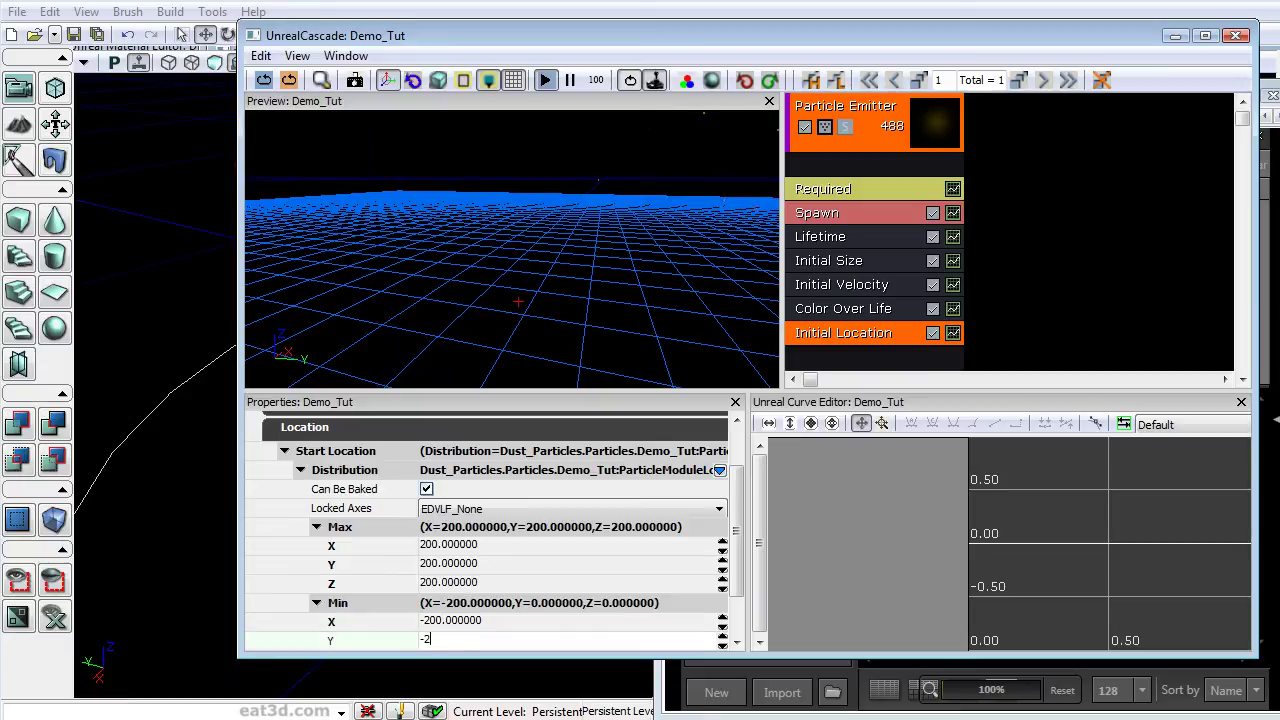
{"action": "key", "text": "Tab"}
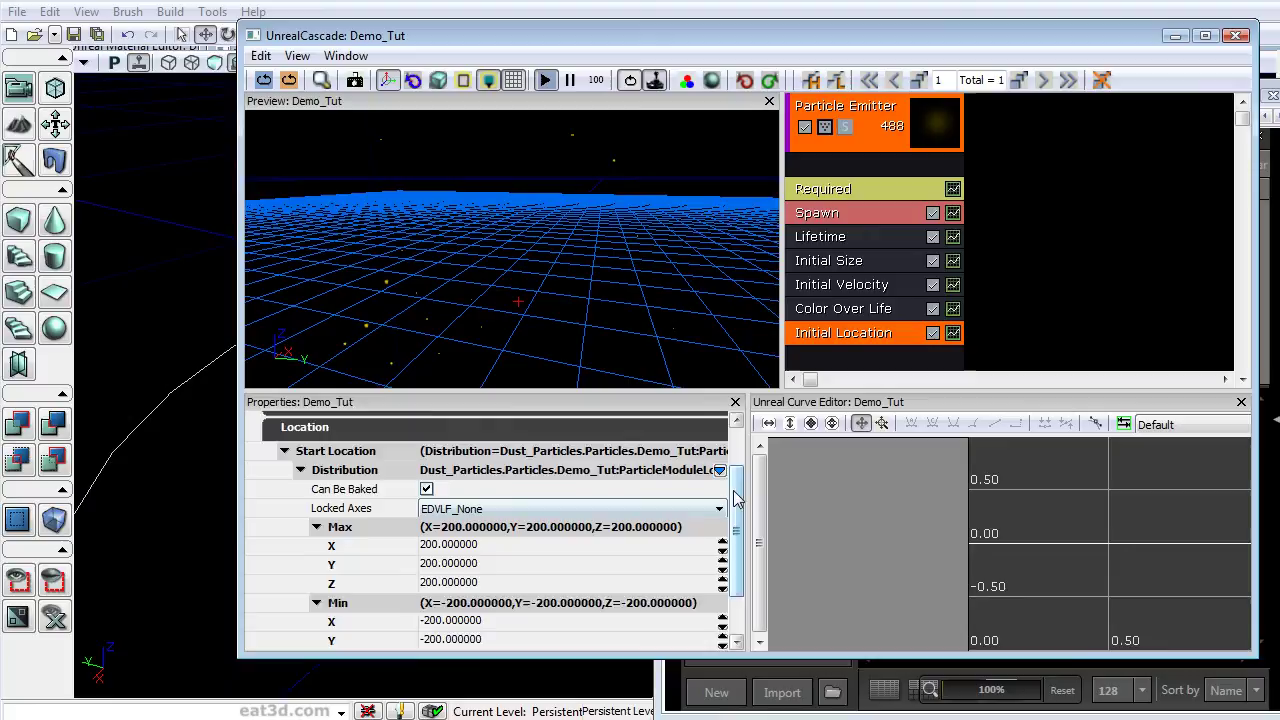
{"action": "scroll", "coordinate": [623, 563], "scroll_direction": "down", "scroll_amount": 3}
{"action": "left_click", "coordinate": [463, 596]}
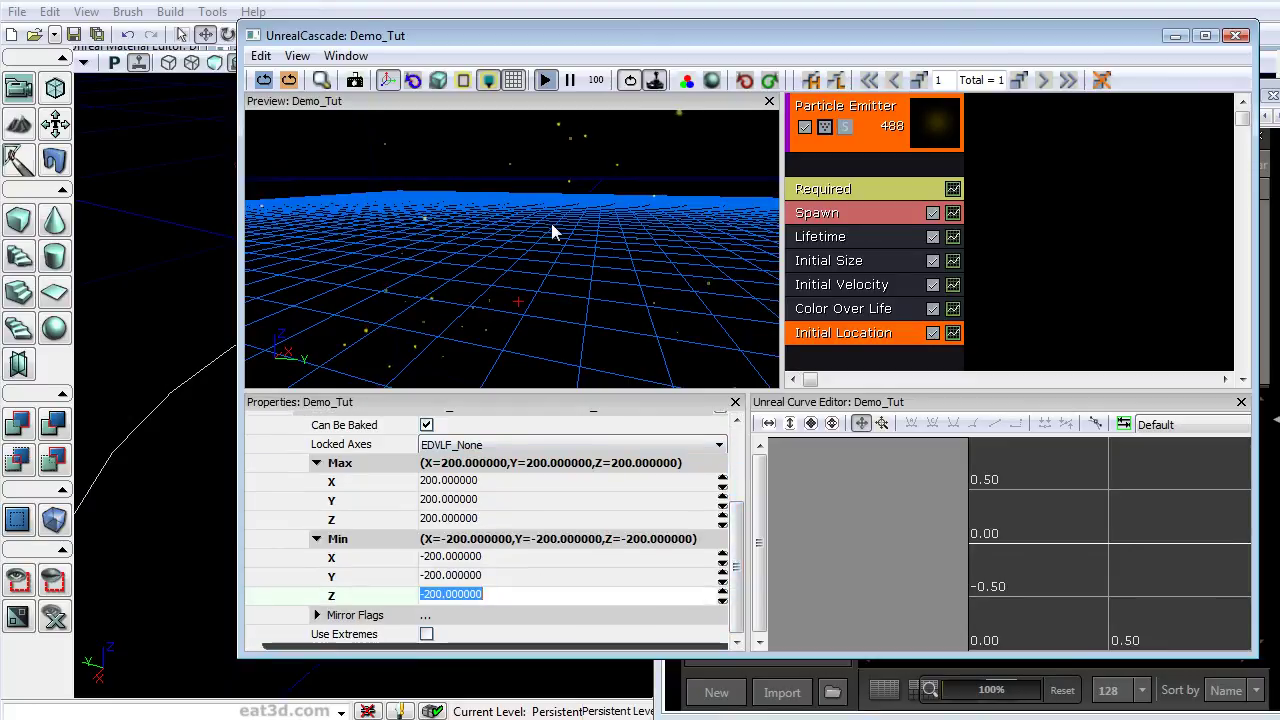
Step: Hide the preview grid and examine the scattered particles from several angles
{"action": "left_click_drag", "start_coordinate": [552, 232], "coordinate": [446, 209]}
{"action": "right_click_drag", "start_coordinate": [446, 209], "coordinate": [462, 333]}
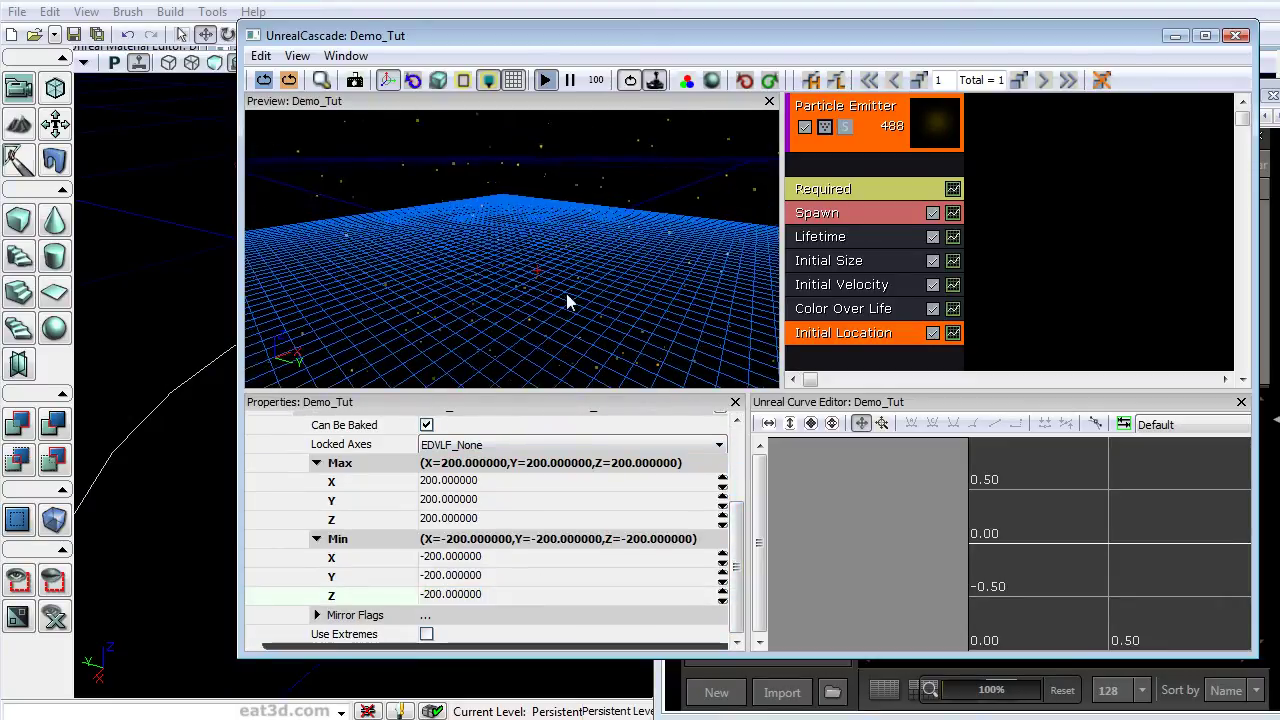
{"action": "left_click_drag", "start_coordinate": [567, 302], "coordinate": [450, 280]}
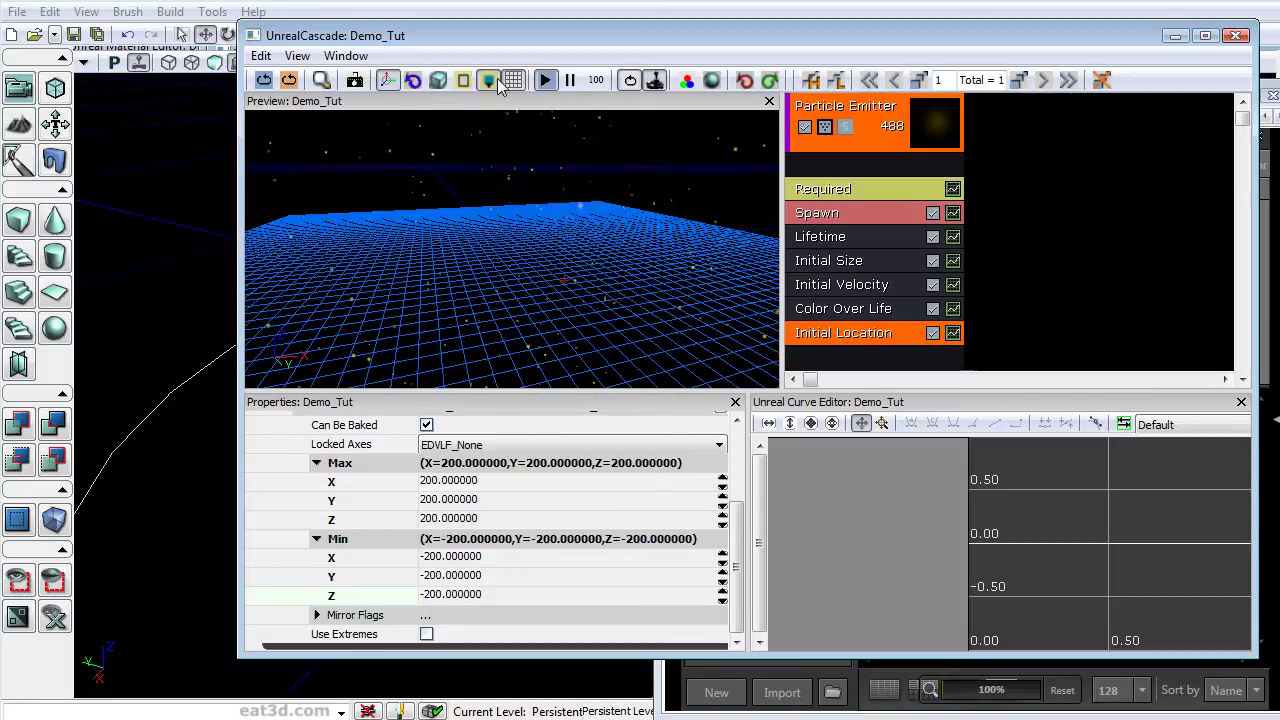
{"action": "left_click", "coordinate": [490, 81]}
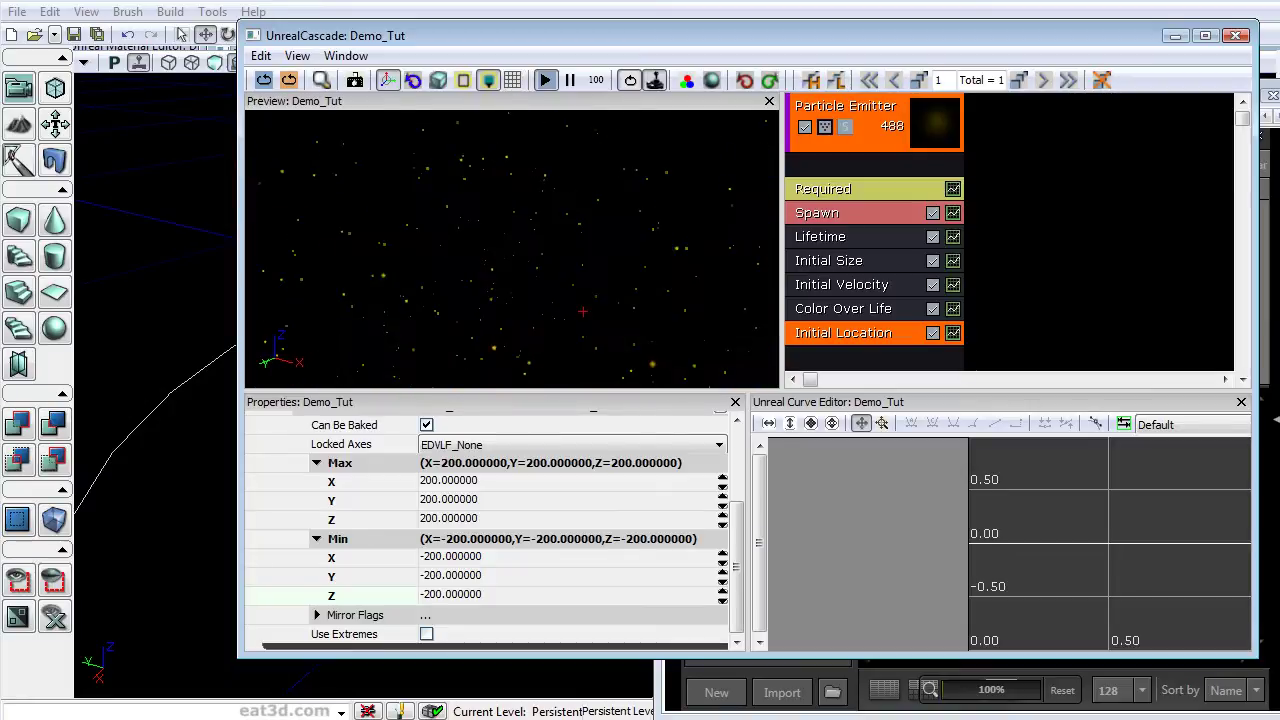
{"action": "left_click_drag", "start_coordinate": [479, 227], "coordinate": [474, 240]}
{"action": "left_click_drag", "start_coordinate": [474, 240], "coordinate": [506, 236]}
Step: Close Cascade and place the Demo_Tut particle system from the Dust_Particles package's Particles group on the room's floor
{"action": "left_click", "coordinate": [1237, 37]}
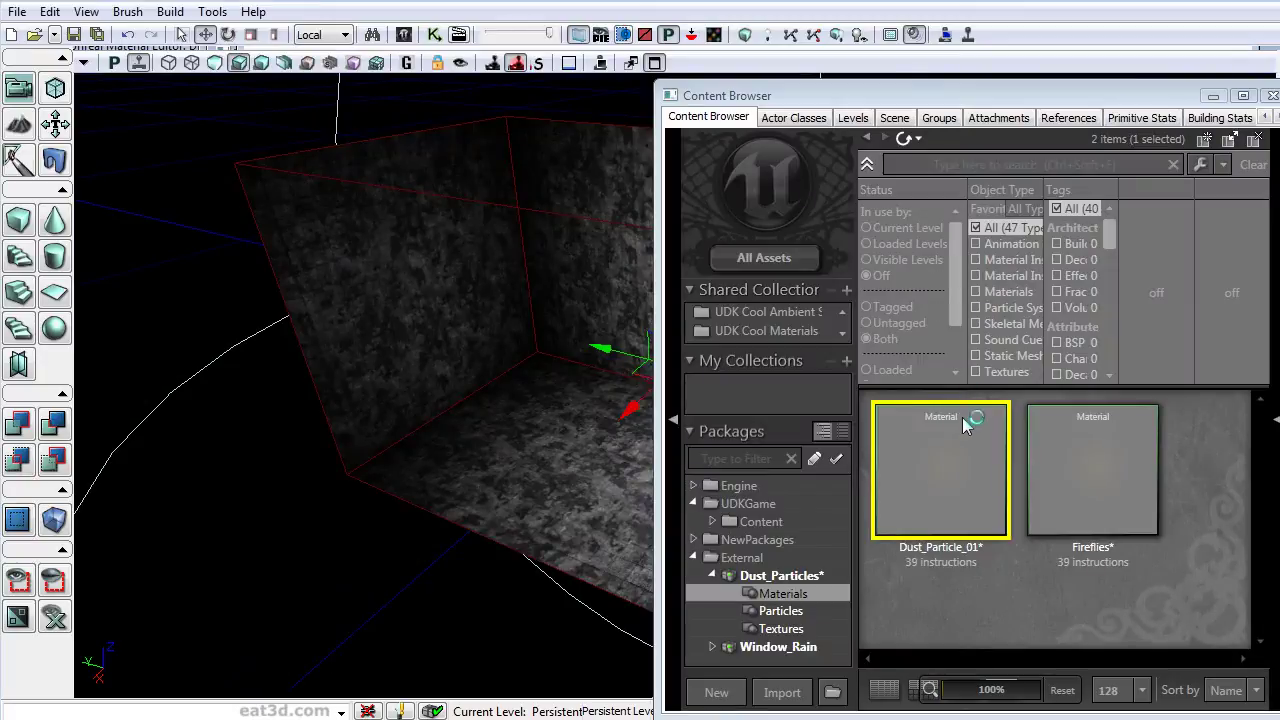
{"action": "left_click", "coordinate": [803, 607]}
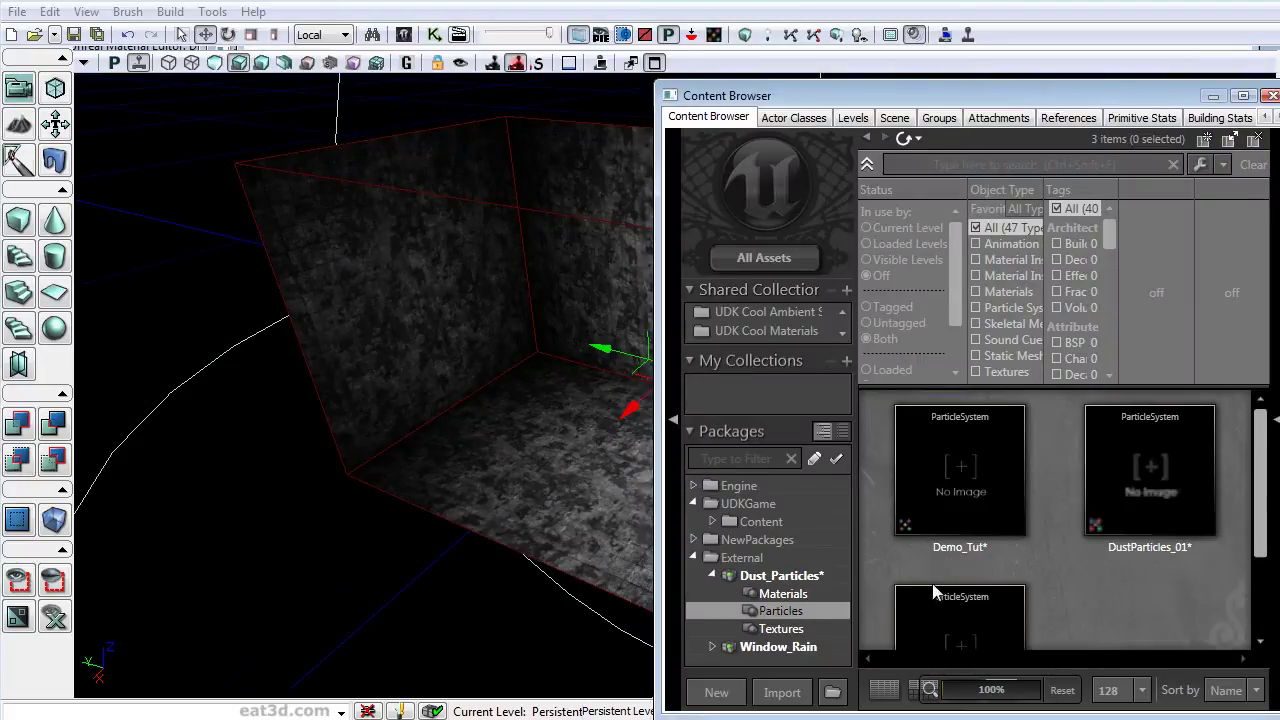
{"action": "left_click", "coordinate": [989, 469]}
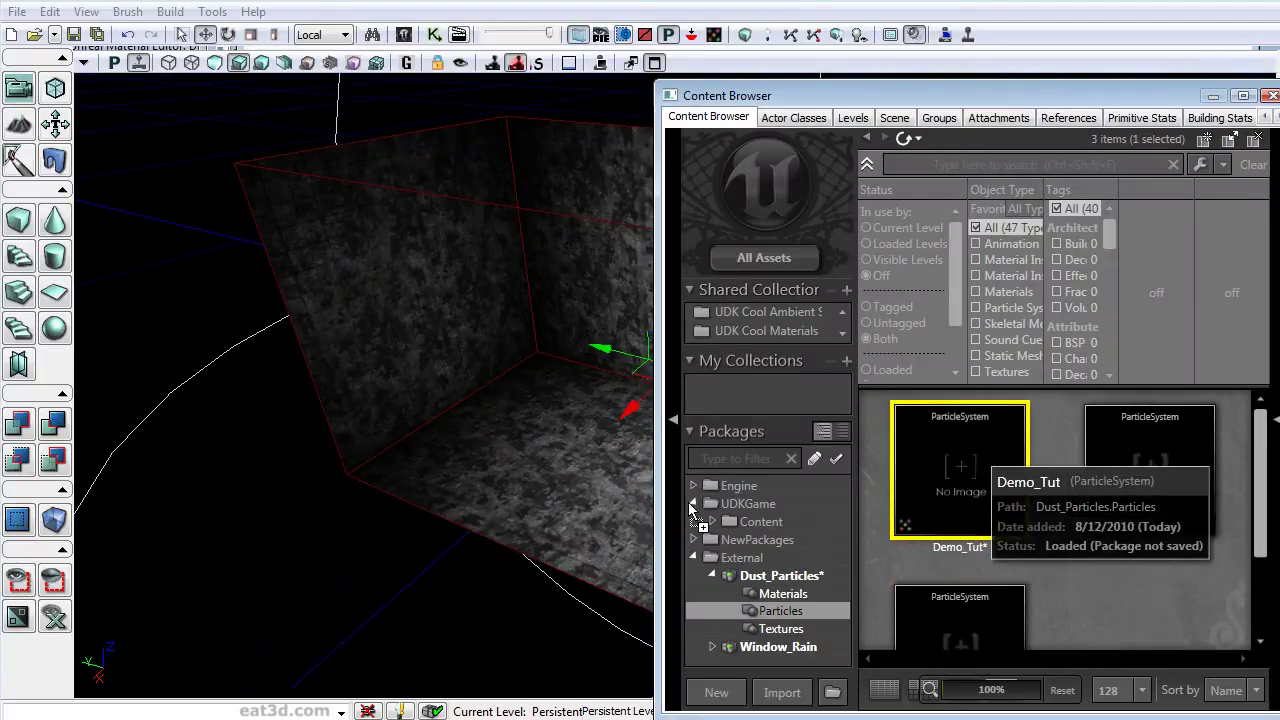
{"action": "left_click_drag", "start_coordinate": [692, 508], "coordinate": [557, 465]}
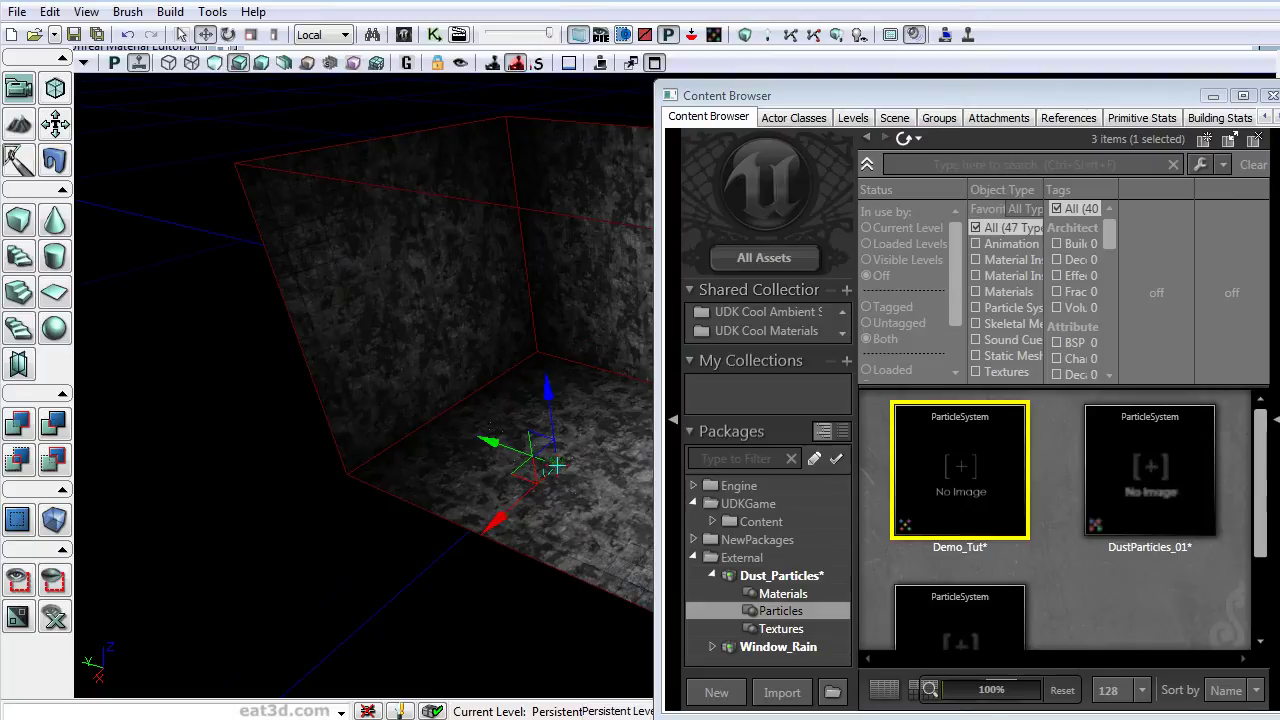
Step: Turn on the viewport's real-time playback and move inside the room to view the placed fireflies
{"action": "left_click", "coordinate": [145, 67]}
{"action": "mouse_move", "coordinate": [454, 313]}
{"action": "left_mouse_down"}
{"action": "mouse_move", "coordinate": [520, 250]}
{"action": "mouse_move", "coordinate": [495, 262]}
{"action": "mouse_move", "coordinate": [475, 310]}
{"action": "left_mouse_up"}
{"action": "left_click_drag", "start_coordinate": [382, 397], "coordinate": [263, 120]}
{"action": "right_click_drag", "start_coordinate": [400, 340], "coordinate": [290, 285]}
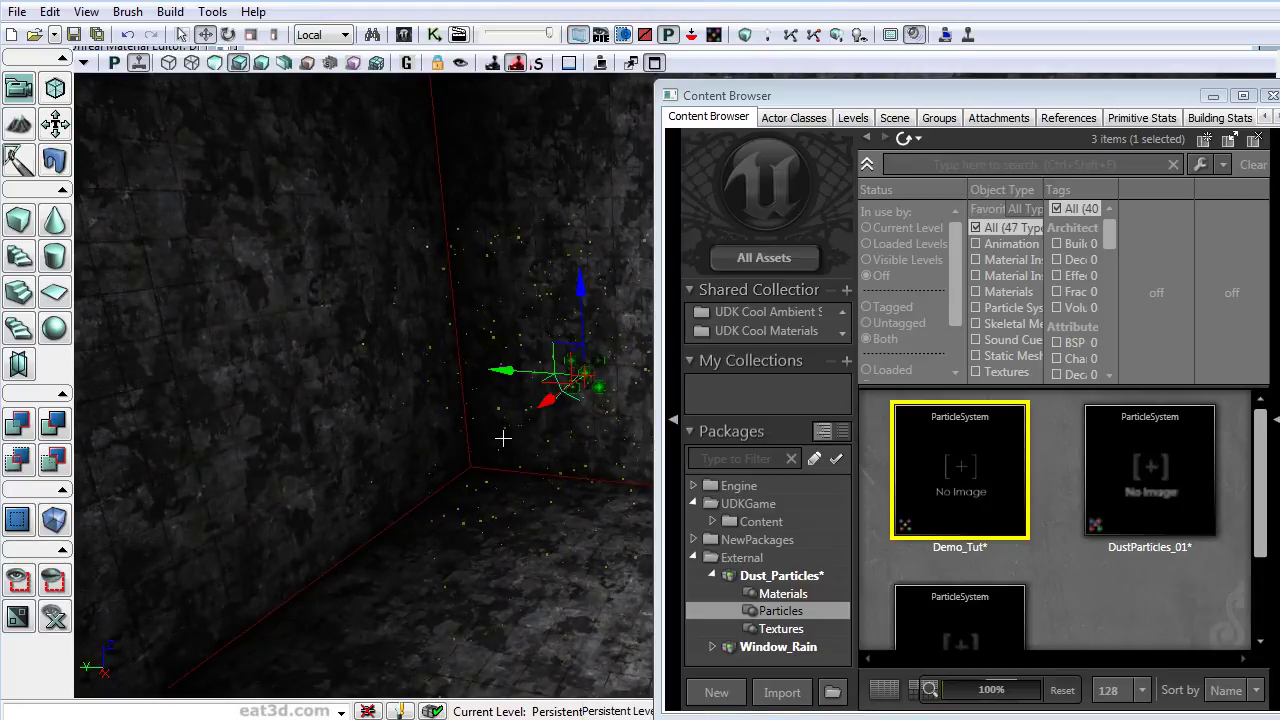
Step: Reopen Demo_Tut in Cascade and set the Initial Location's Max to 500 on X, Y and Z
{"action": "double_click", "coordinate": [995, 466]}
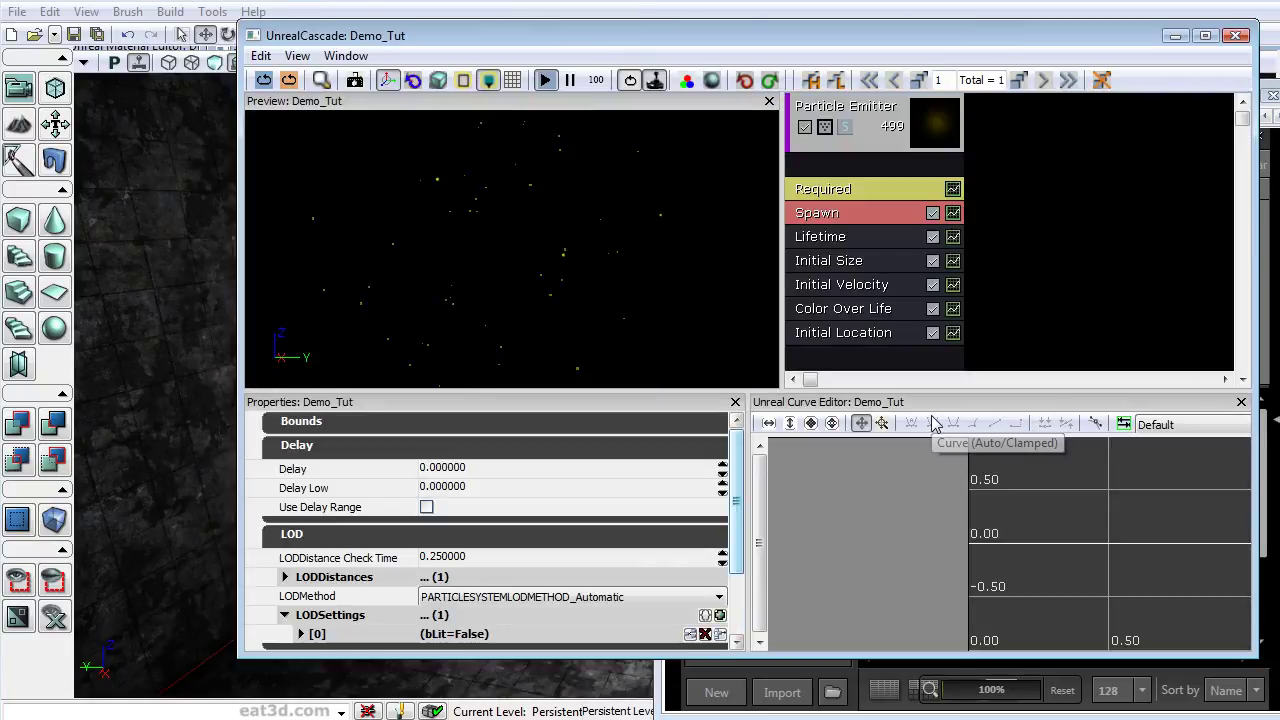
{"action": "left_click", "coordinate": [801, 337]}
{"action": "left_click_drag", "start_coordinate": [740, 483], "coordinate": [737, 543]}
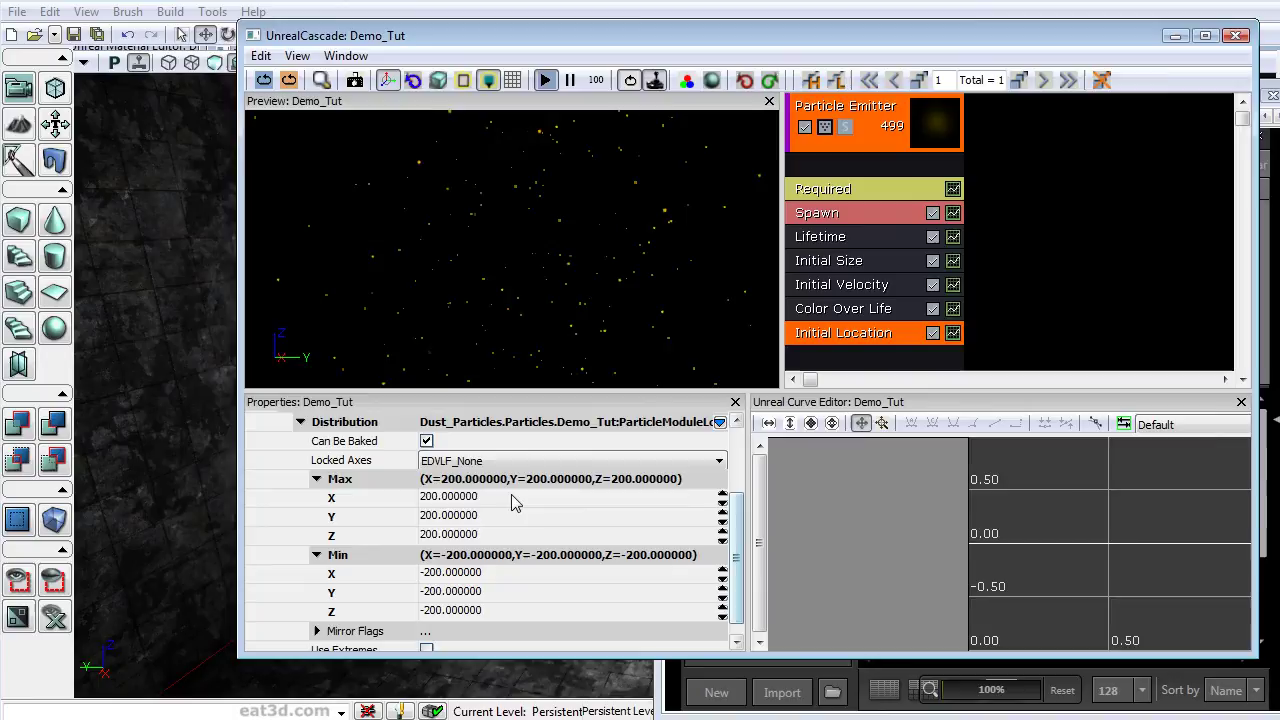
{"action": "left_click", "coordinate": [511, 502]}
{"action": "type", "text": "5"}
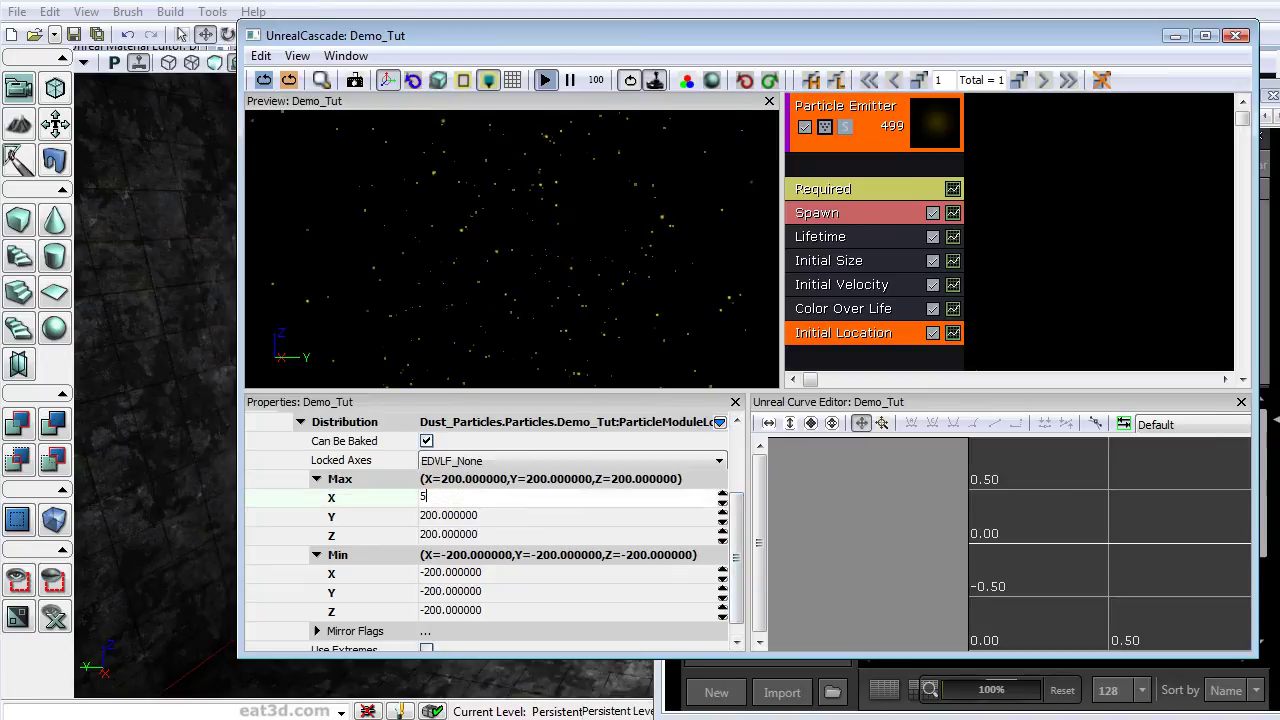
{"action": "type", "text": "00"}
{"action": "key", "text": "Tab"}
{"action": "type", "text": "500"}
{"action": "key", "text": "Tab"}
{"action": "type", "text": "500"}
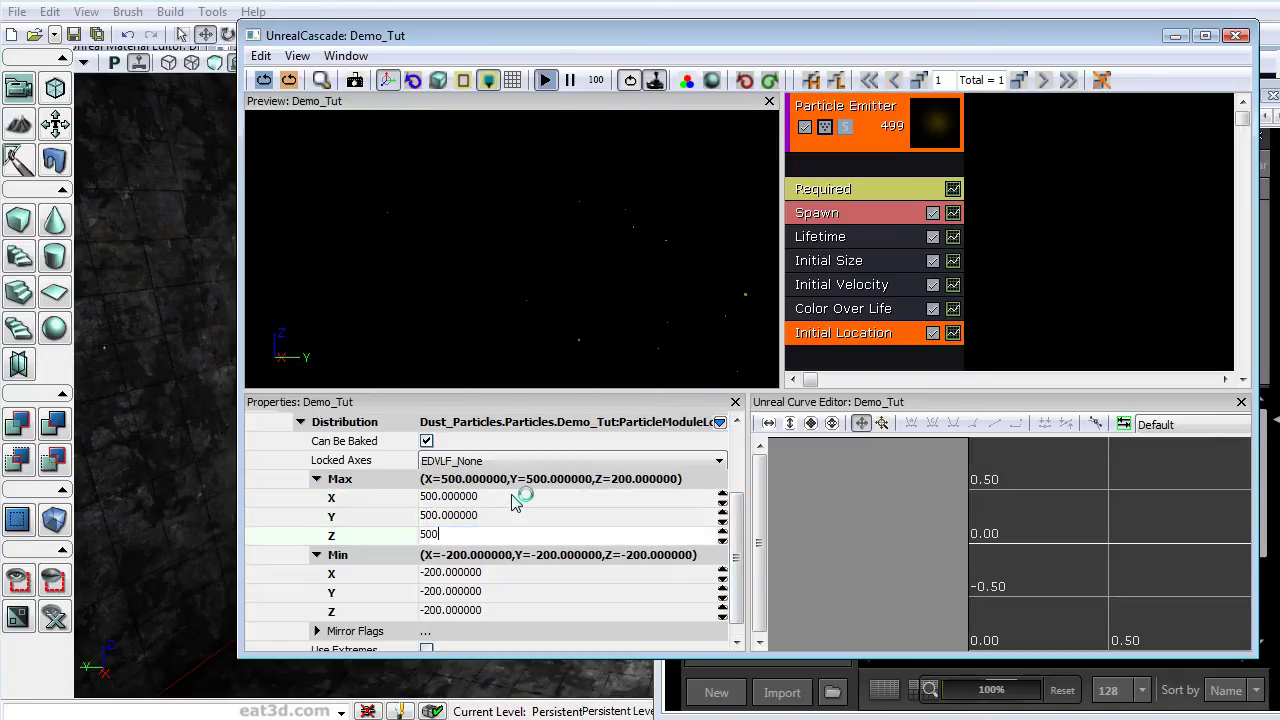
{"action": "key", "text": "Return"}
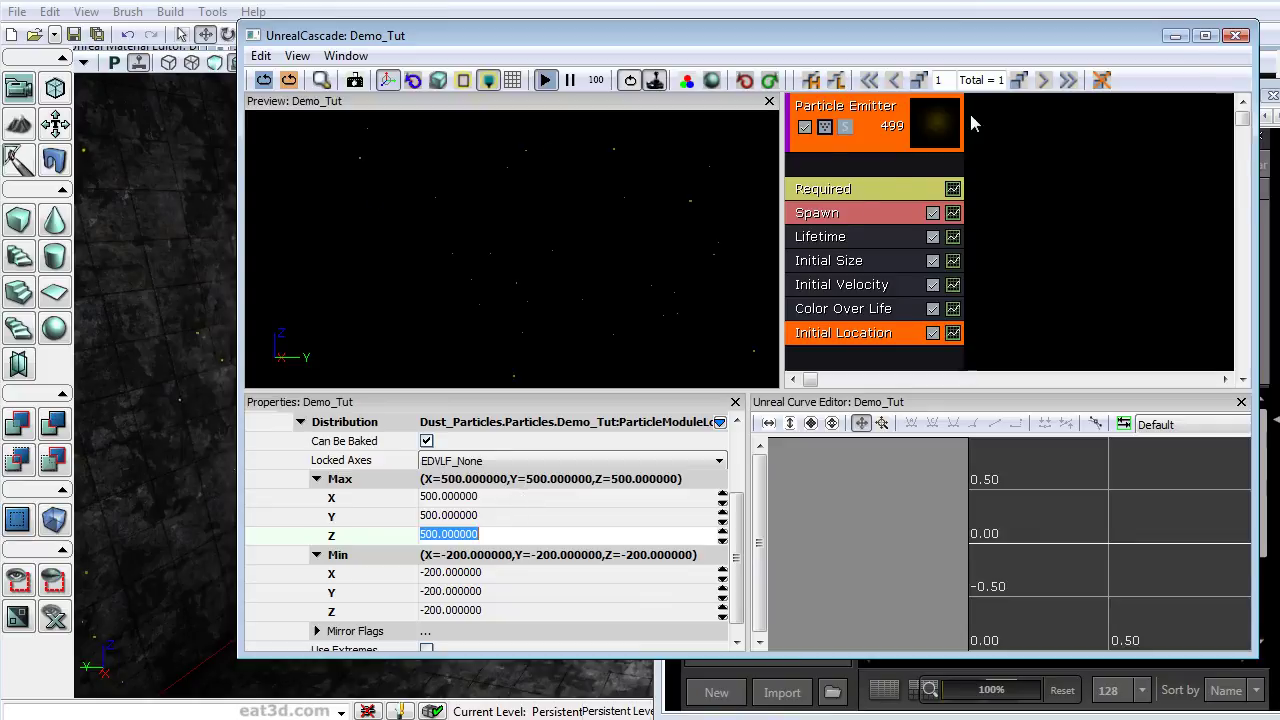
Step: Close Cascade and check how widely the fireflies spread in the room
{"action": "left_click", "coordinate": [1237, 36]}
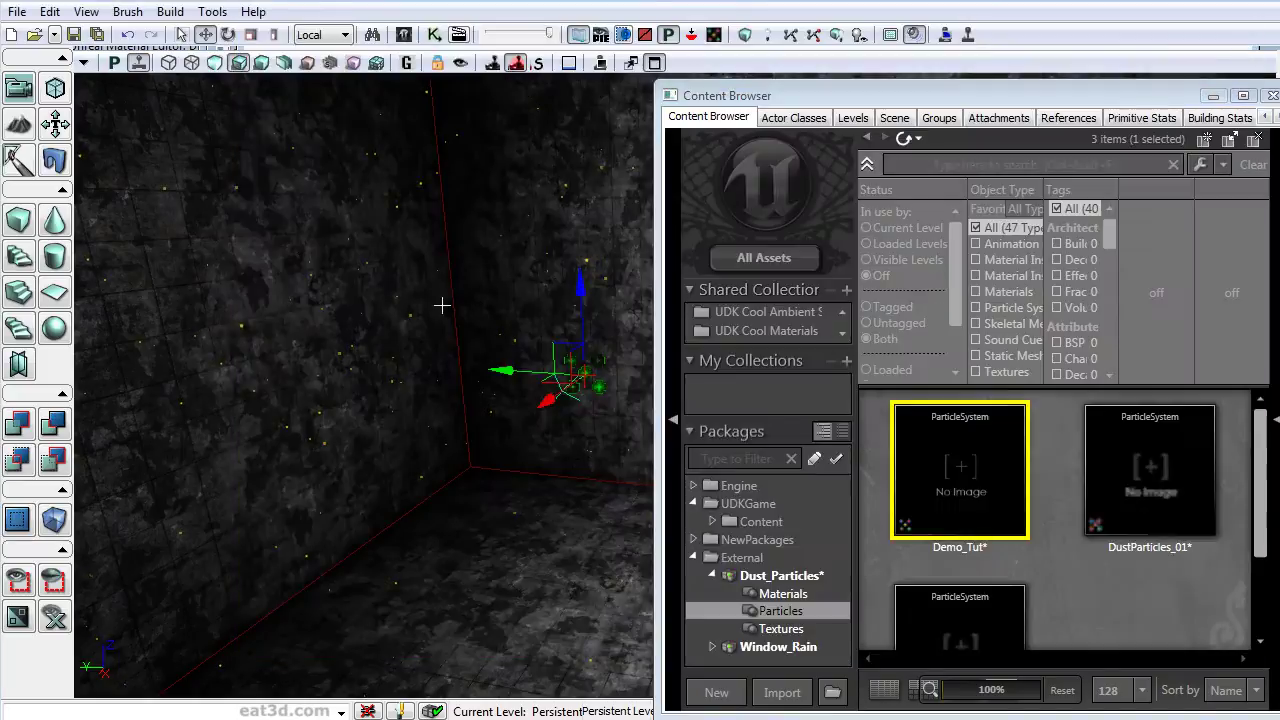
{"action": "left_click_drag", "start_coordinate": [430, 242], "coordinate": [415, 310]}
{"action": "middle_click_drag", "start_coordinate": [465, 668], "coordinate": [521, 690]}
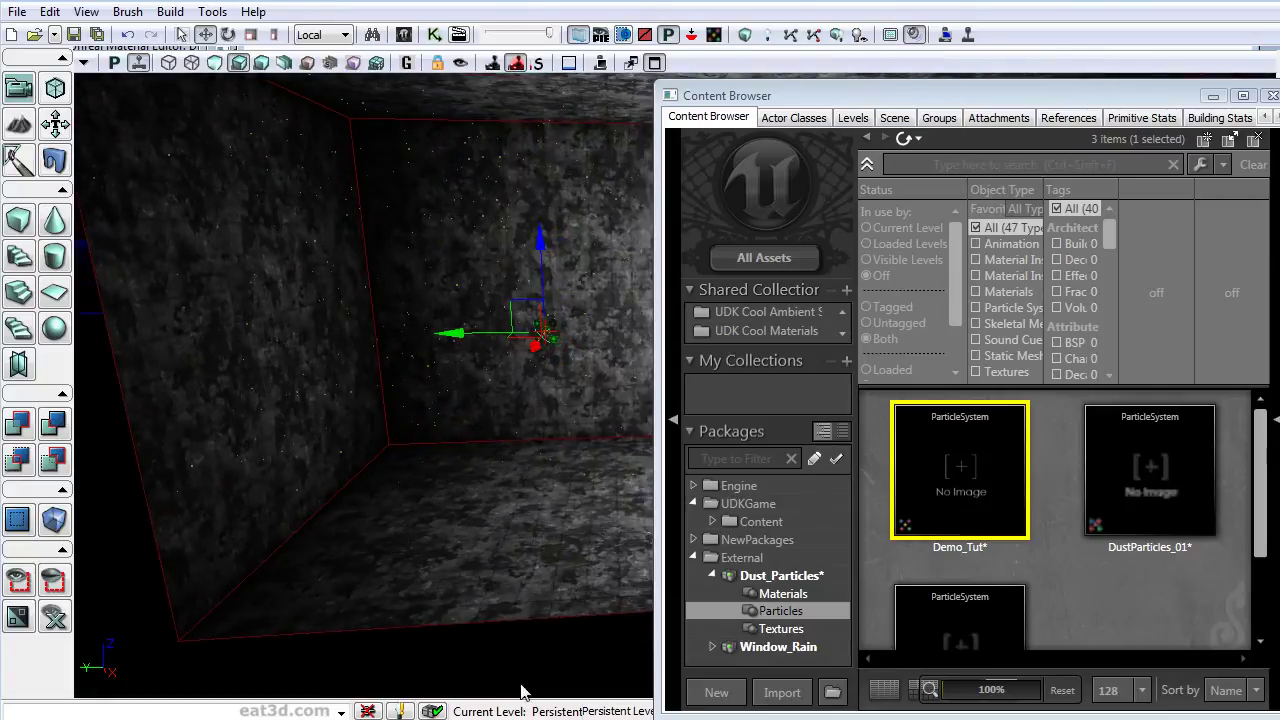
Step: Move the Content Browser clear of the viewport and duplicate the firefly emitter twice, spacing the copies across the room
{"action": "left_click_drag", "start_coordinate": [827, 100], "coordinate": [677, 545]}
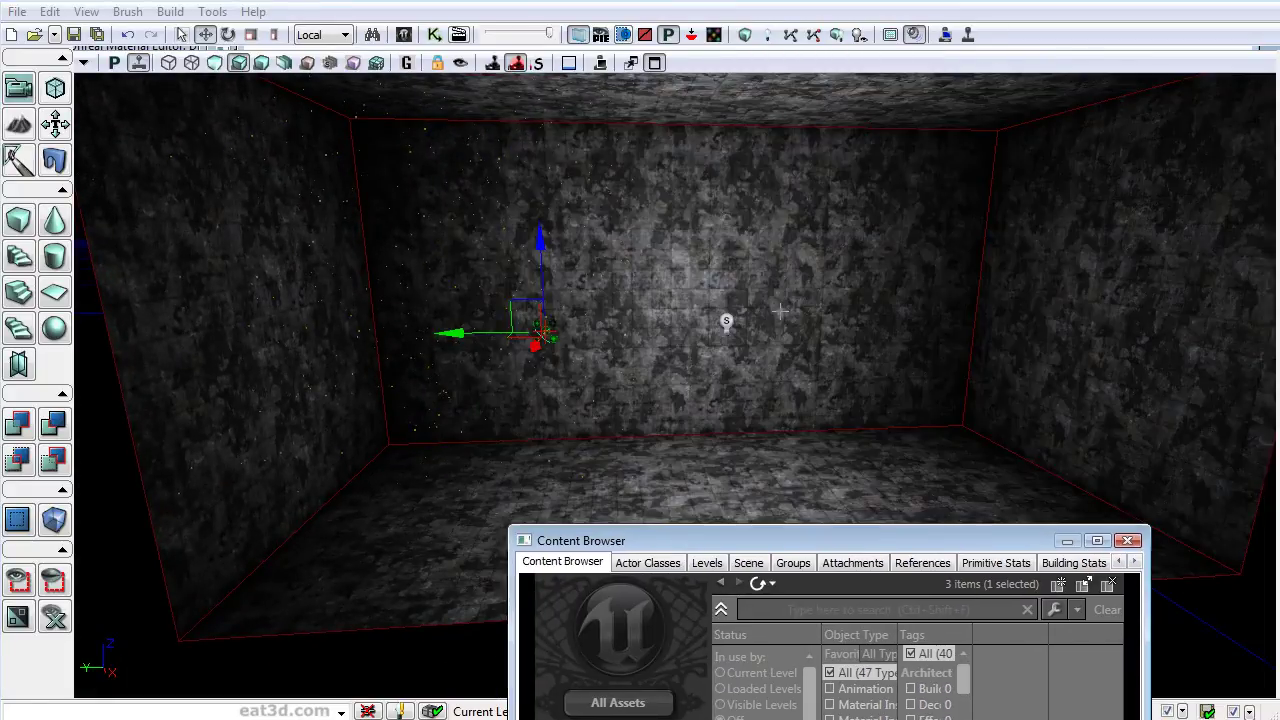
{"action": "right_click_drag", "start_coordinate": [780, 311], "coordinate": [835, 271]}
{"action": "left_click_drag", "start_coordinate": [530, 287], "coordinate": [978, 300]}
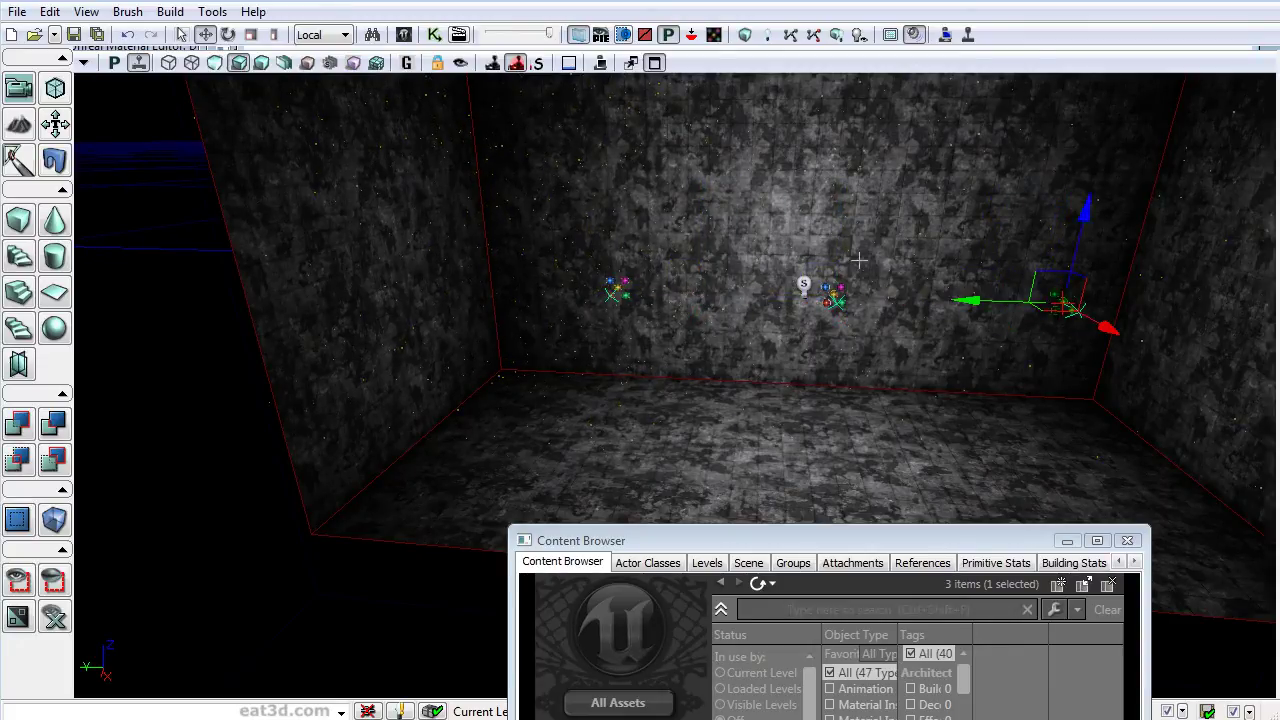
Step: Switch the viewport to game view and fly through the room to examine the moving fireflies
{"action": "left_click", "coordinate": [138, 64]}
{"action": "right_click_drag", "start_coordinate": [620, 320], "coordinate": [745, 265]}
{"action": "right_click_drag", "start_coordinate": [540, 225], "coordinate": [586, 283]}
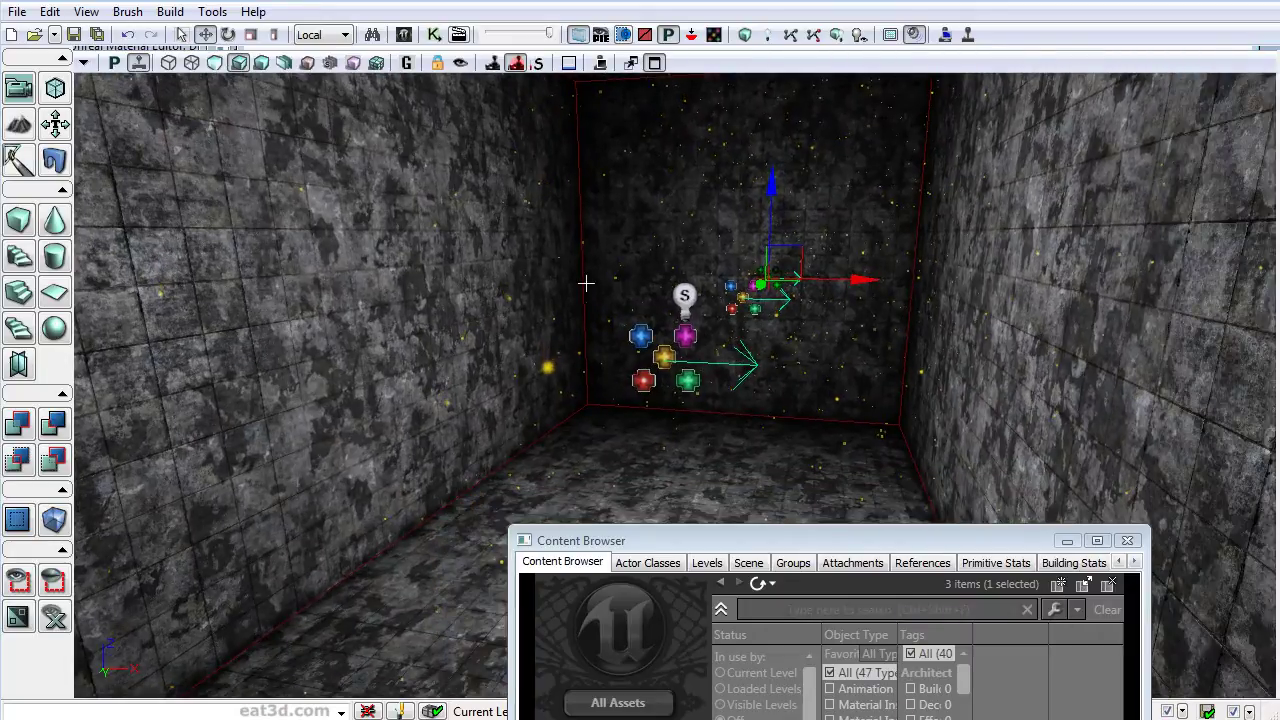
{"action": "key", "text": "g"}
{"action": "mouse_move", "coordinate": [626, 226]}
{"action": "right_mouse_down"}
{"action": "mouse_move", "coordinate": [595, 198]}
{"action": "mouse_move", "coordinate": [602, 222]}
{"action": "right_mouse_up"}
{"action": "left_click_drag", "start_coordinate": [655, 343], "coordinate": [652, 319]}
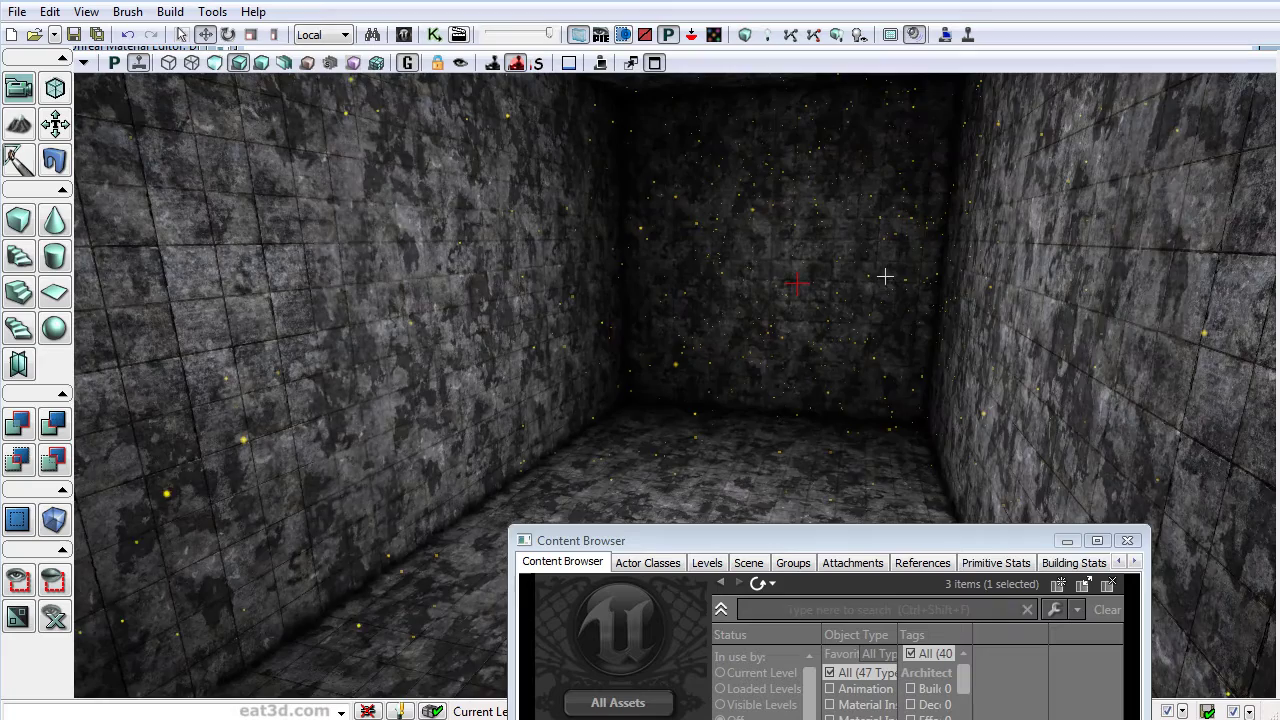
{"action": "right_click_drag", "start_coordinate": [969, 203], "coordinate": [1018, 206]}
{"action": "left_click_drag", "start_coordinate": [673, 265], "coordinate": [748, 251]}
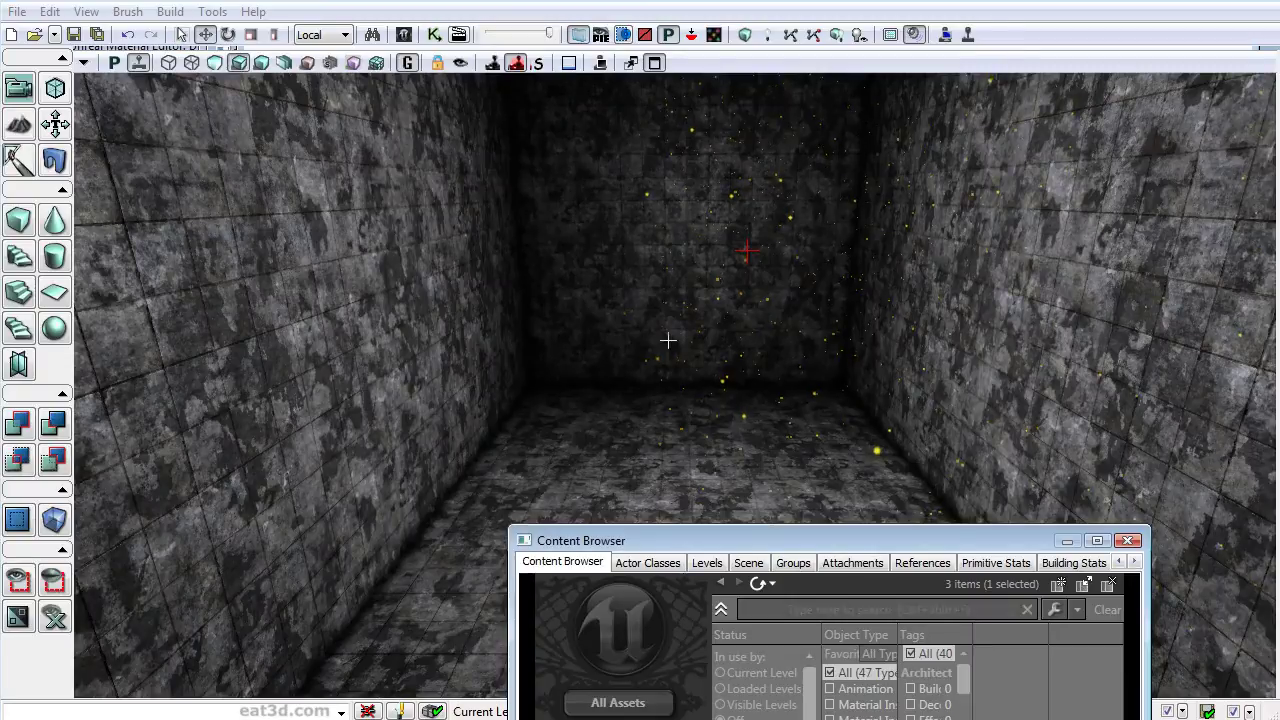
Step: Move the Content Browser back over the viewport so its particle systems are accessible
{"action": "left_click_drag", "start_coordinate": [656, 548], "coordinate": [666, 45]}
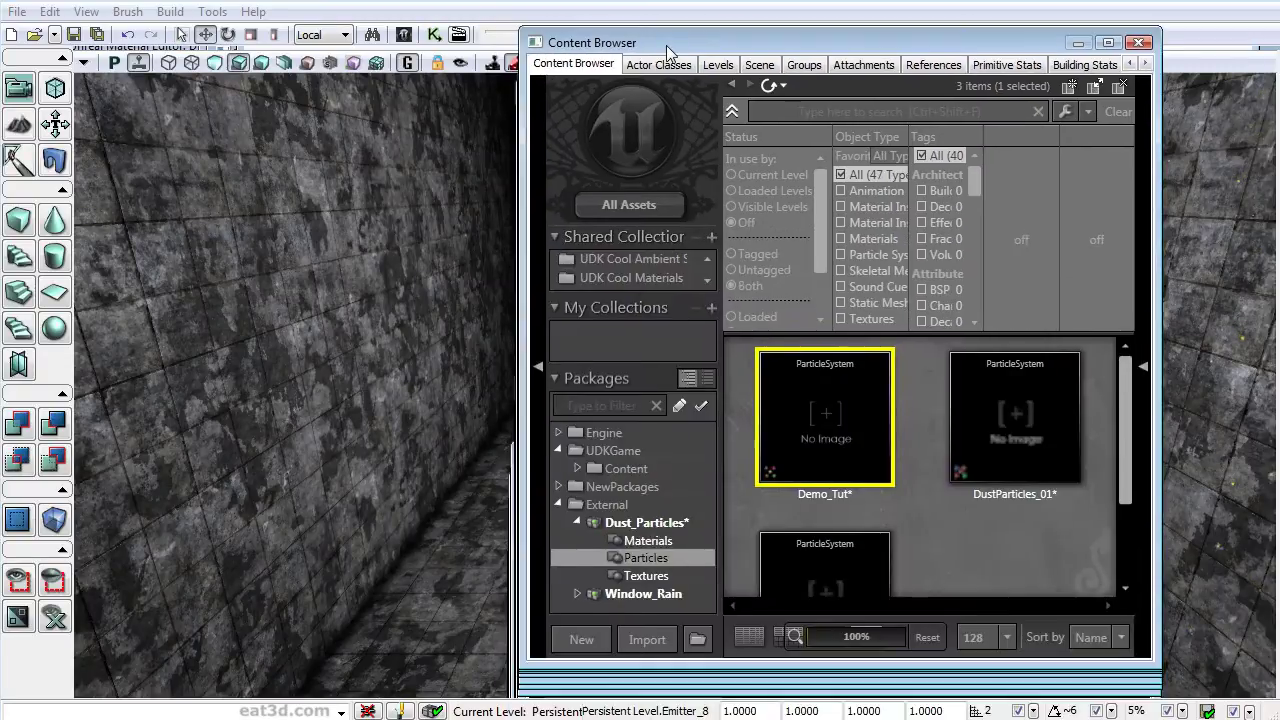
Step: Open the Demo_Tut particle system and set its Initial Location minimum to -500 on X and Y, lowering Z as well
{"action": "double_click", "coordinate": [789, 461]}
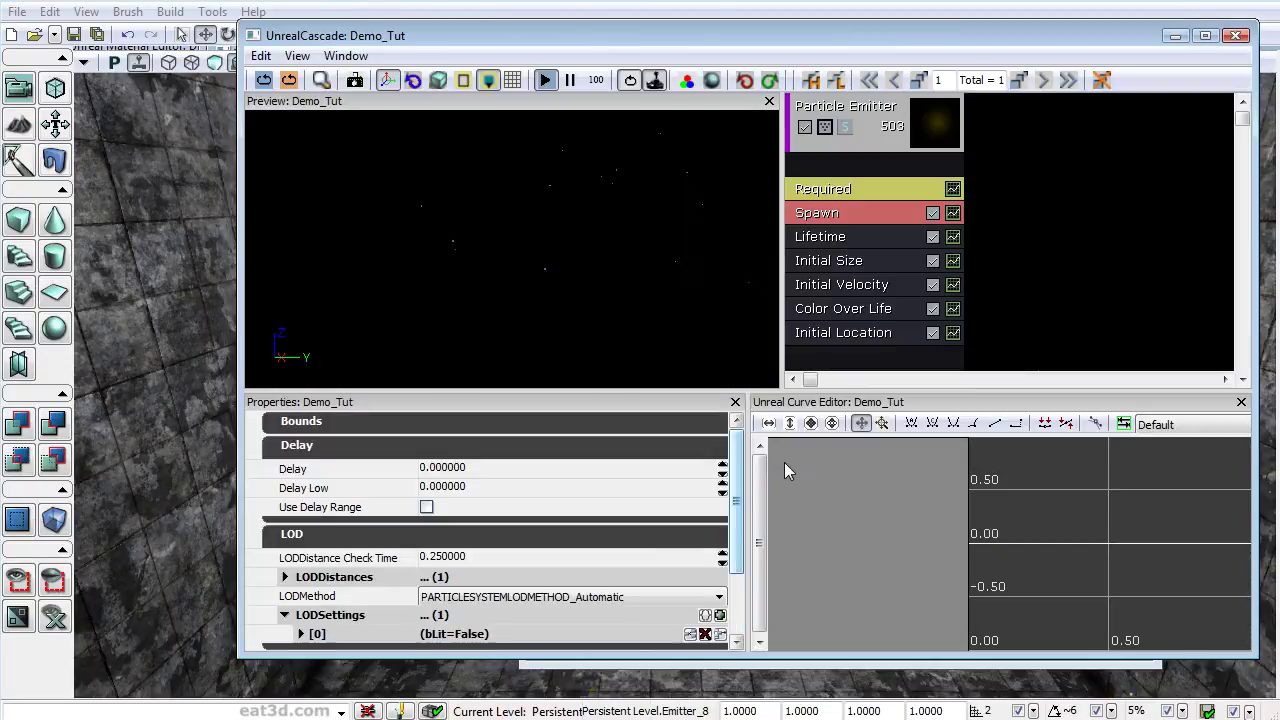
{"action": "mouse_move", "coordinate": [735, 477]}
{"action": "left_mouse_down"}
{"action": "mouse_move", "coordinate": [743, 525]}
{"action": "mouse_move", "coordinate": [740, 456]}
{"action": "left_mouse_up"}
{"action": "left_click", "coordinate": [843, 333]}
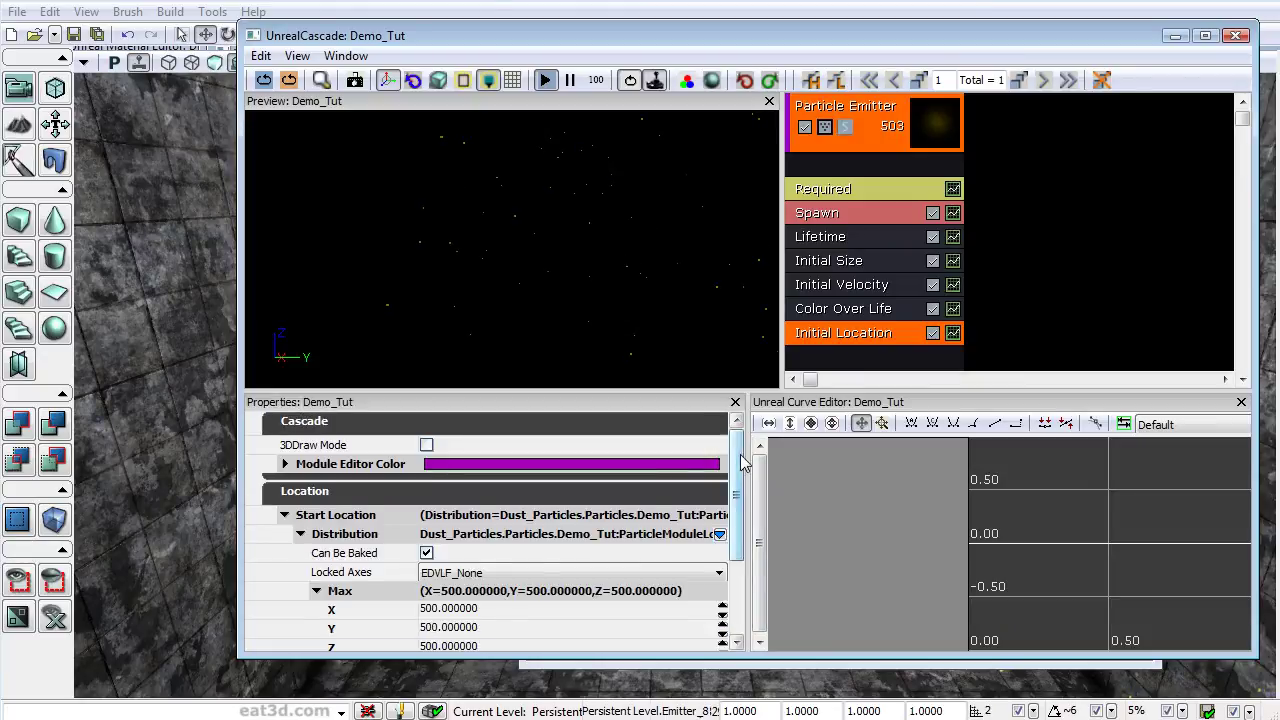
{"action": "scroll", "coordinate": [740, 454], "scroll_direction": "down", "scroll_amount": 3}
{"action": "left_click", "coordinate": [503, 563]}
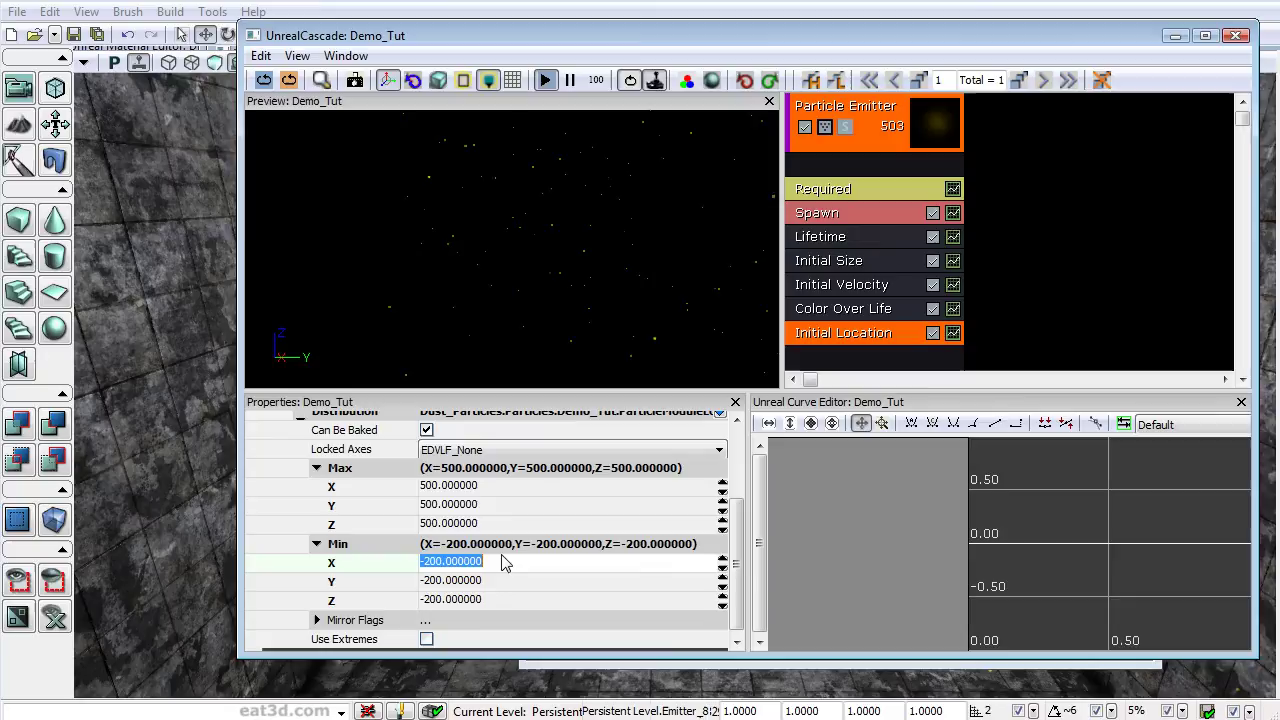
{"action": "type", "text": "-50"}
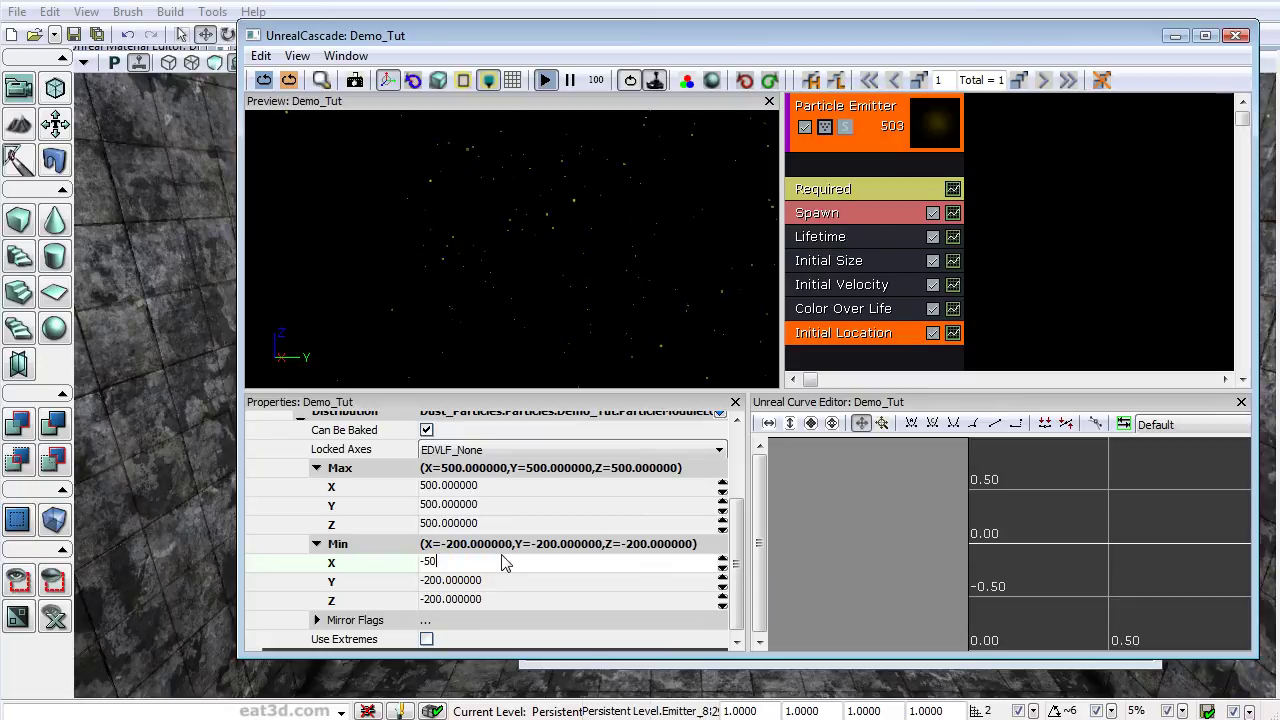
{"action": "type", "text": "0"}
{"action": "key", "text": "Tab"}
{"action": "type", "text": "-500"}
{"action": "key", "text": "Tab"}
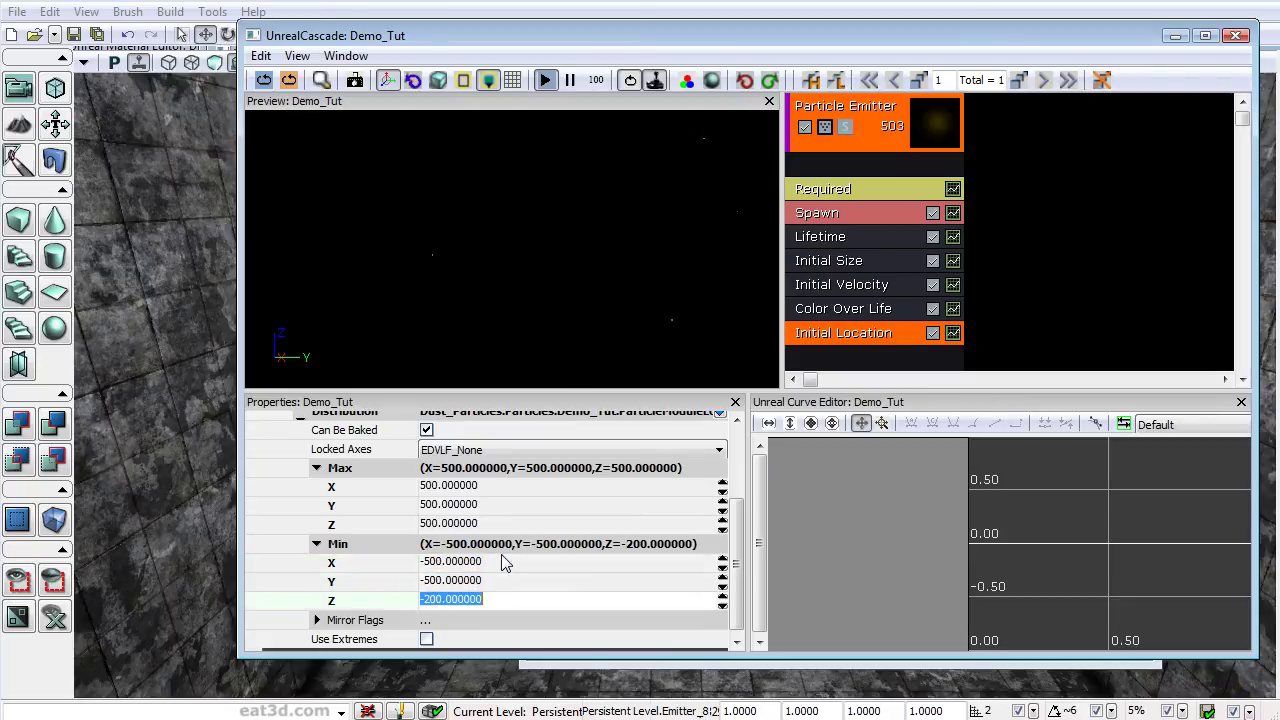
{"action": "type", "text": "-5"}
{"action": "key", "text": "Return"}
Step: Close Cascade, clear the Content Browser from the viewport, and check how the fireflies fill the room
{"action": "left_click", "coordinate": [876, 213]}
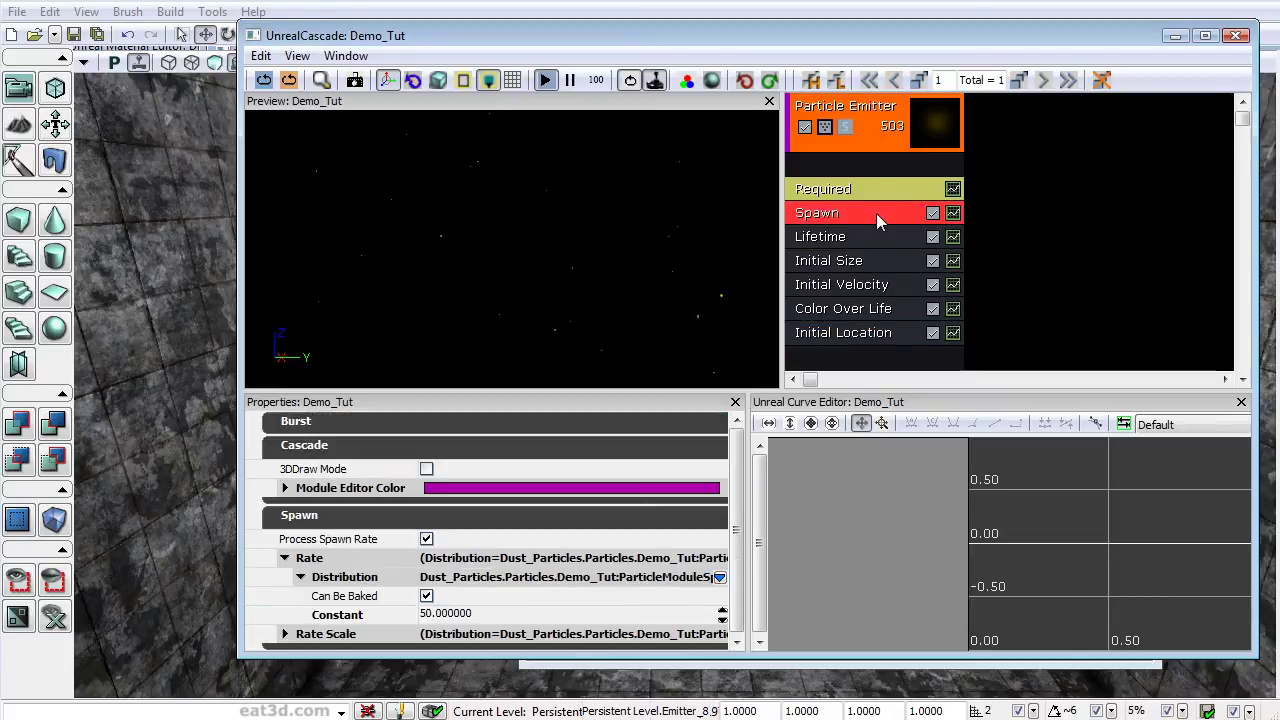
{"action": "left_click_drag", "start_coordinate": [732, 39], "coordinate": [943, 626]}
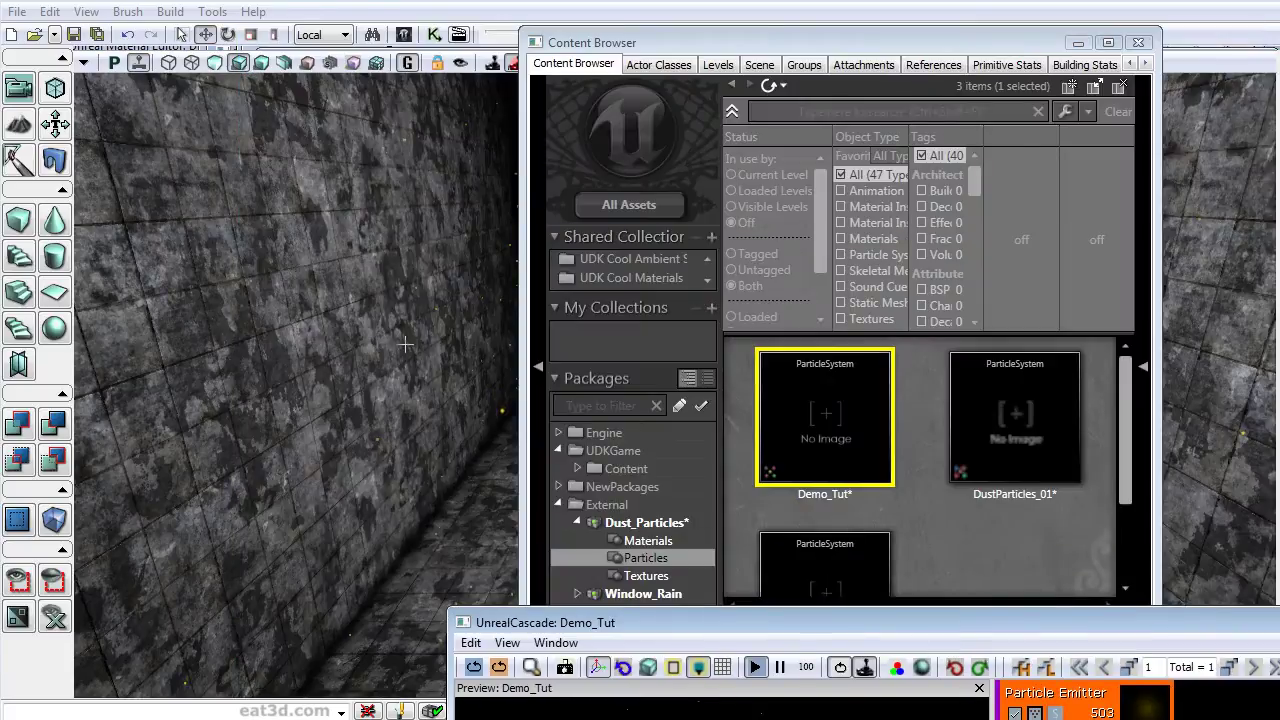
{"action": "left_click_drag", "start_coordinate": [718, 42], "coordinate": [534, 136]}
{"action": "left_click", "coordinate": [988, 140]}
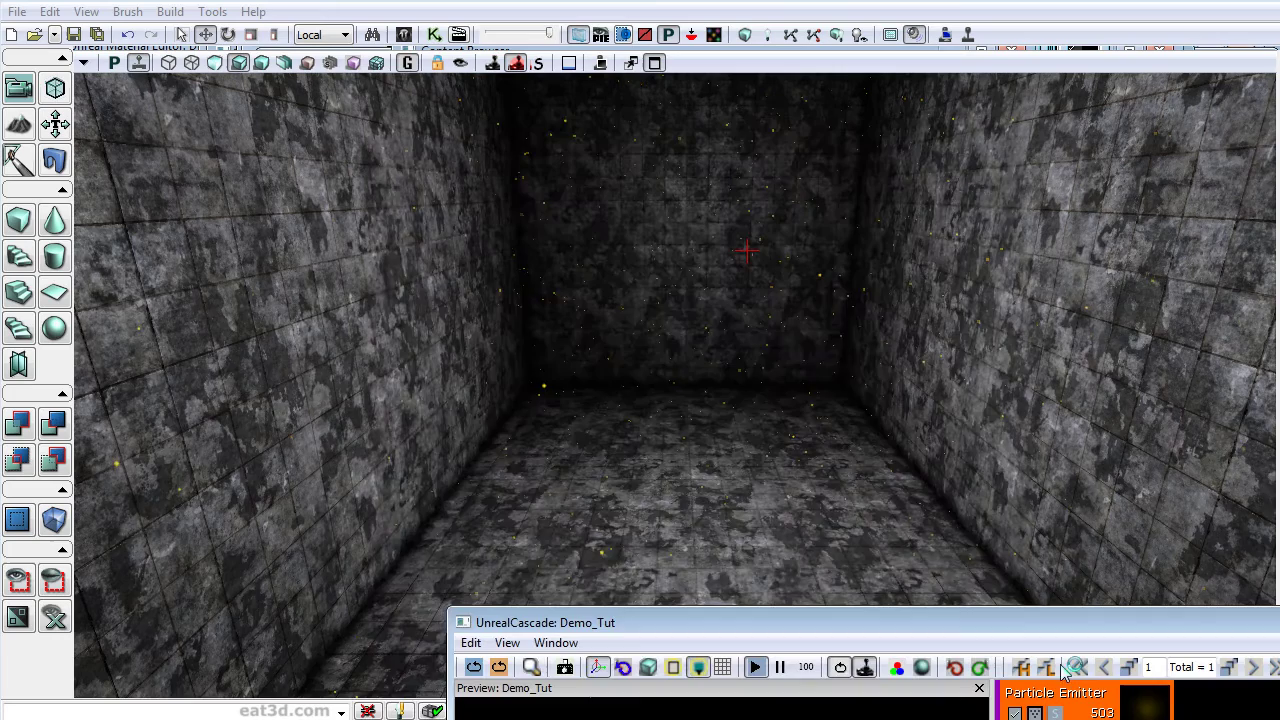
{"action": "left_click_drag", "start_coordinate": [1068, 625], "coordinate": [738, 288]}
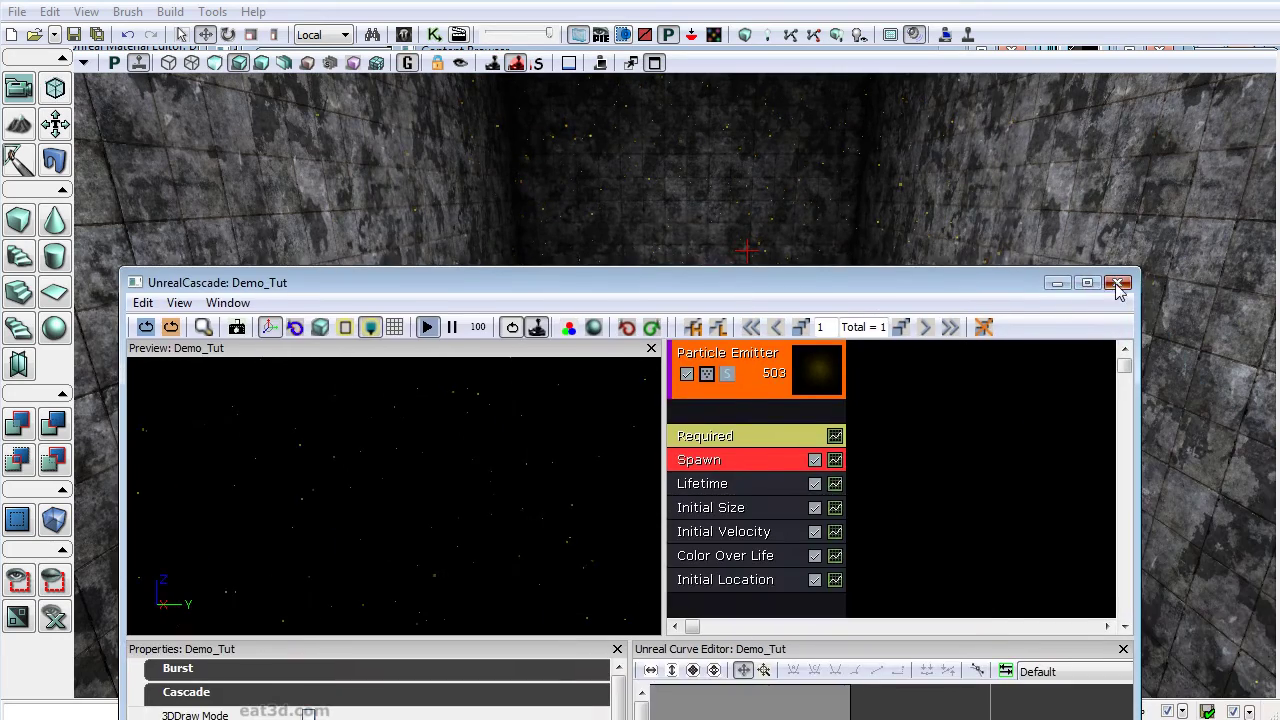
{"action": "left_click", "coordinate": [1119, 282]}
{"action": "right_click_drag", "start_coordinate": [777, 413], "coordinate": [720, 395]}
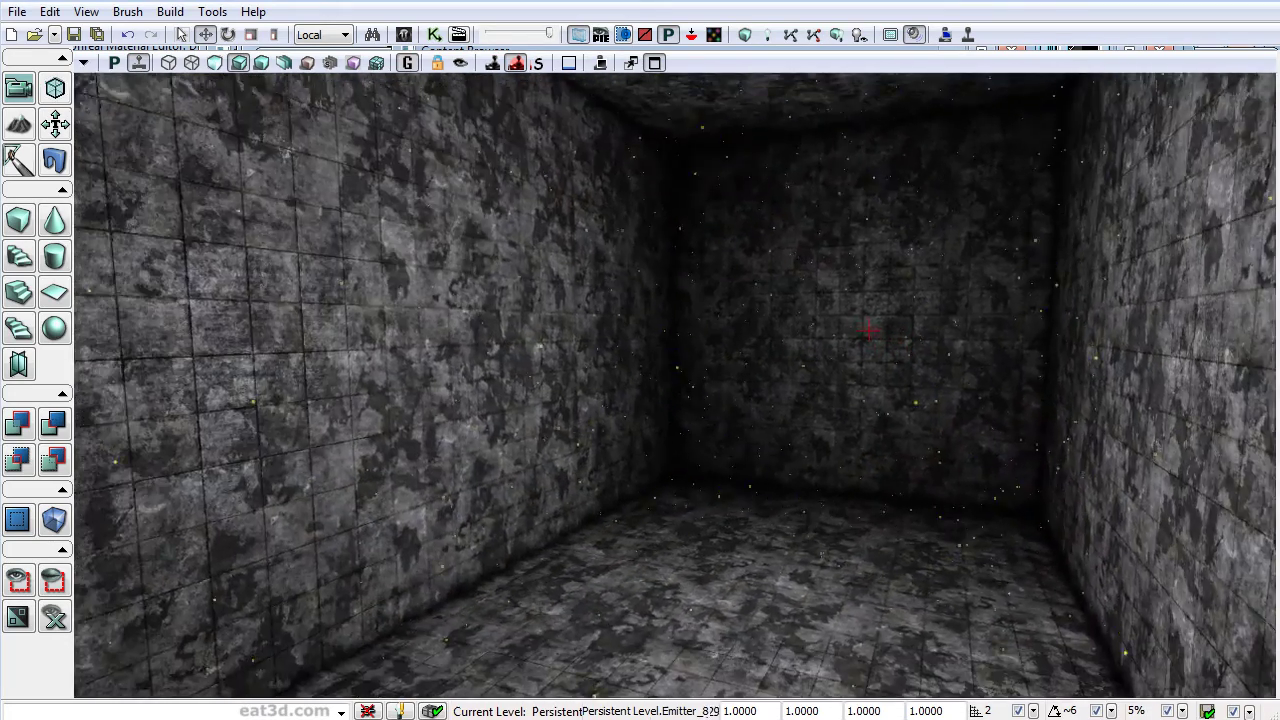
{"action": "left_click_drag", "start_coordinate": [720, 395], "coordinate": [789, 544]}
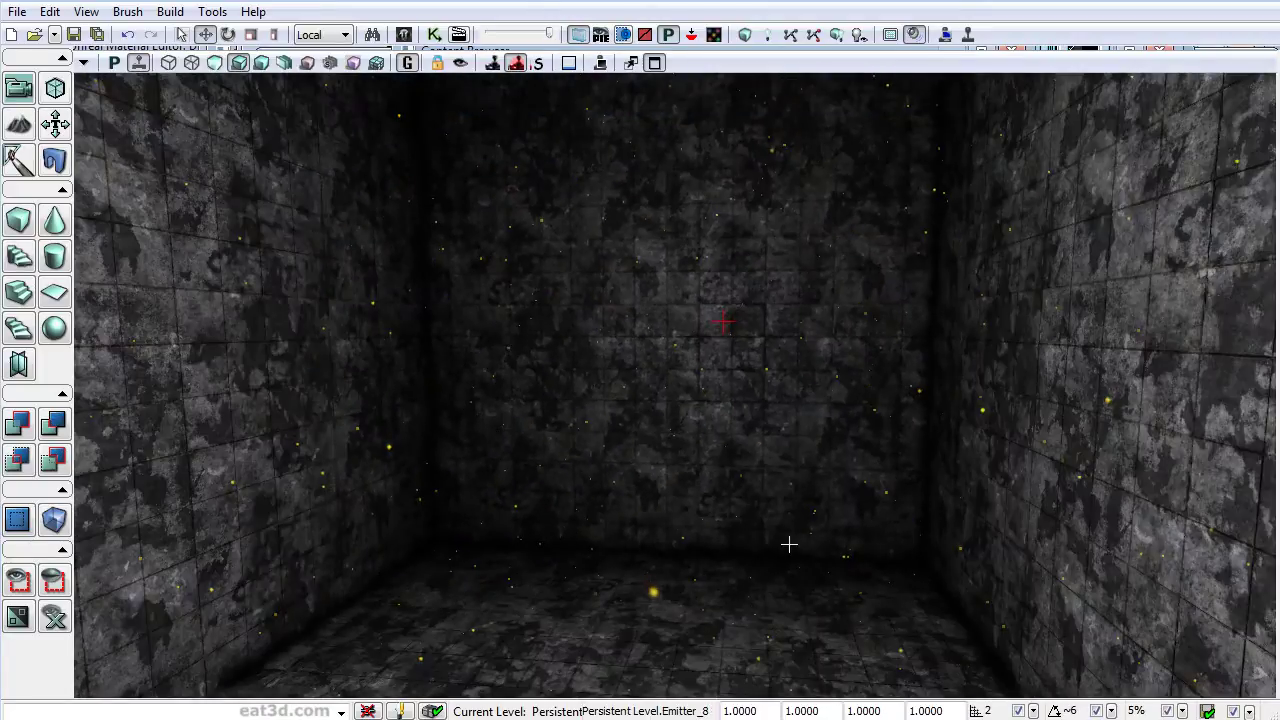
Step: Open the World Properties and set the default post-process Bloom Scale to 10
{"action": "left_click", "coordinate": [88, 12]}
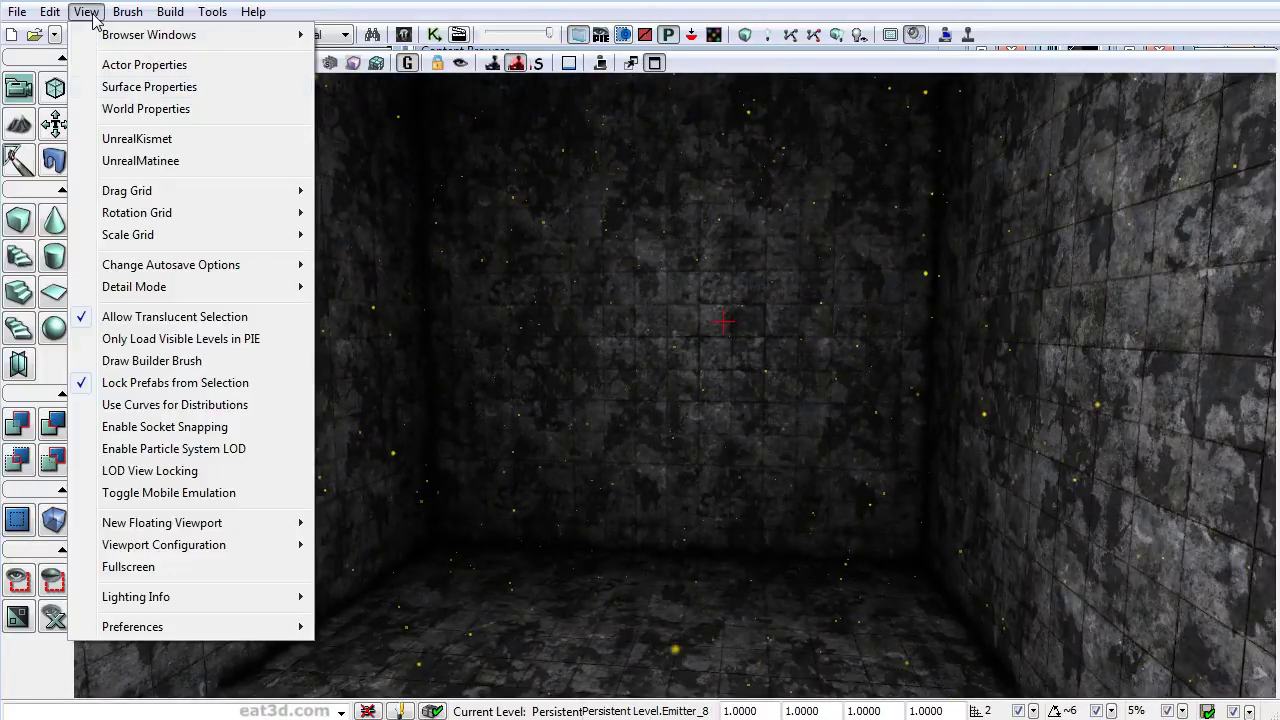
{"action": "left_click", "coordinate": [147, 110]}
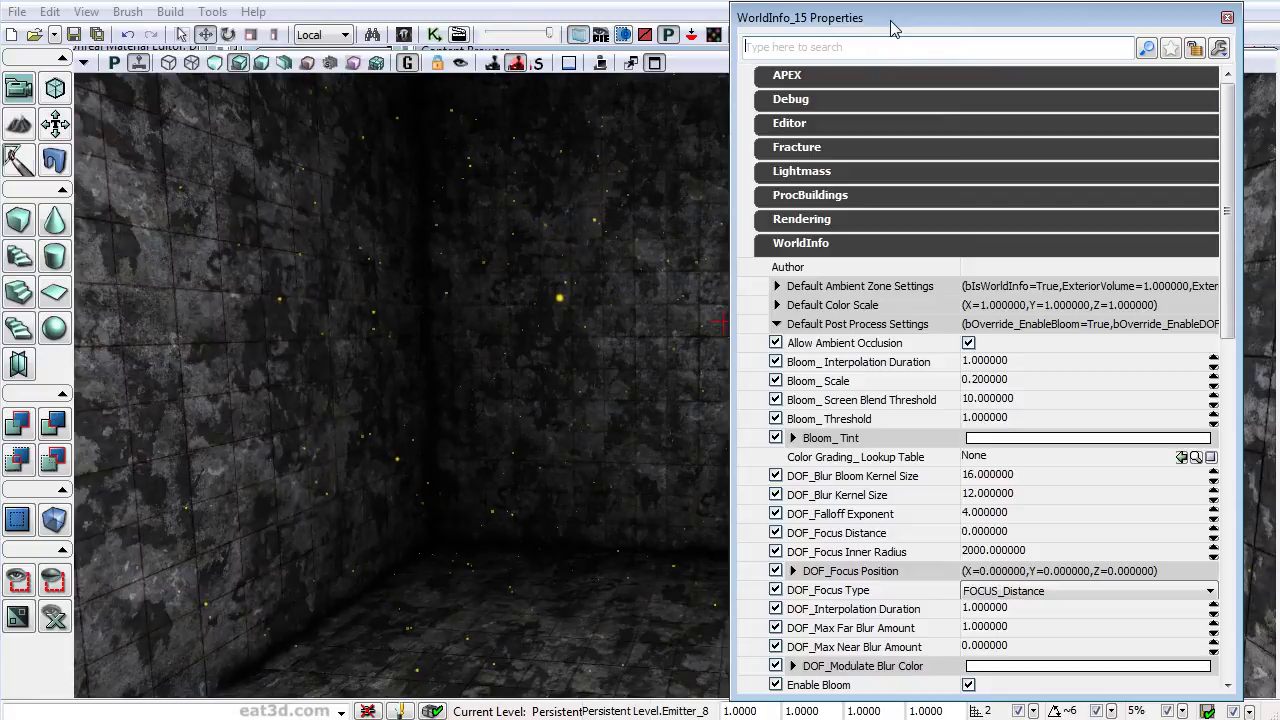
{"action": "left_click", "coordinate": [975, 381]}
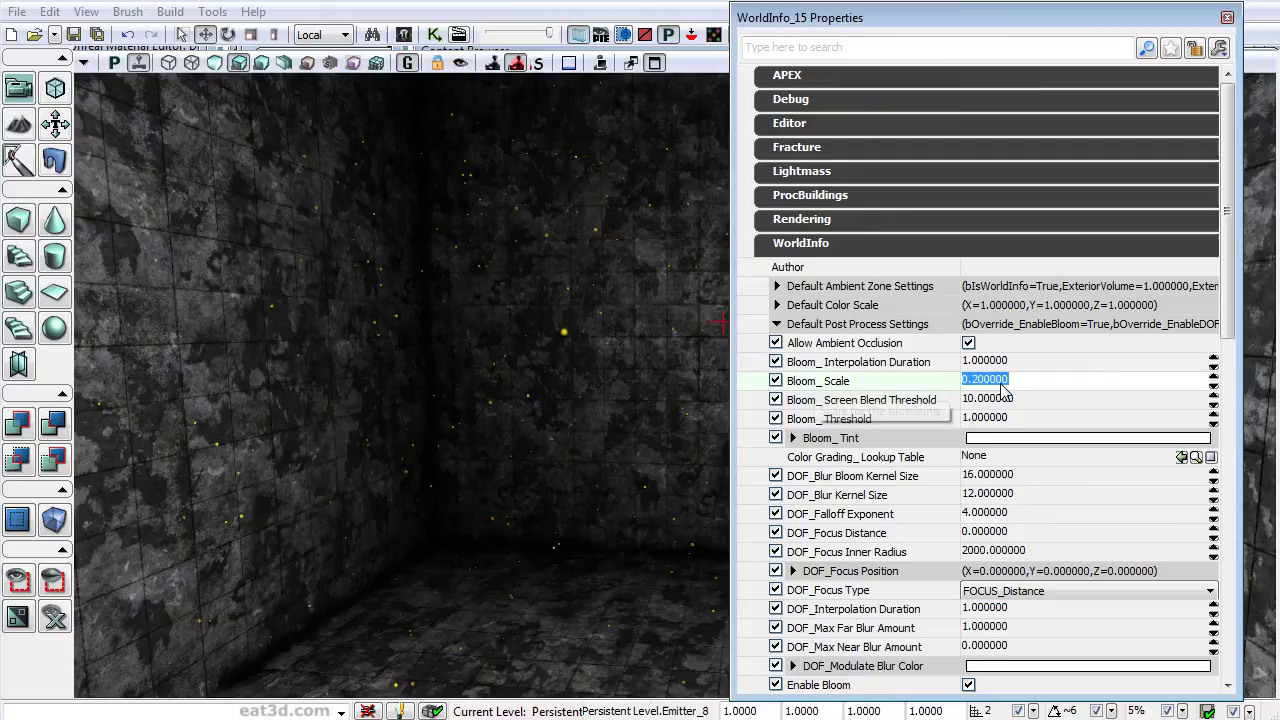
{"action": "type", "text": "10"}
{"action": "key", "text": "Return"}
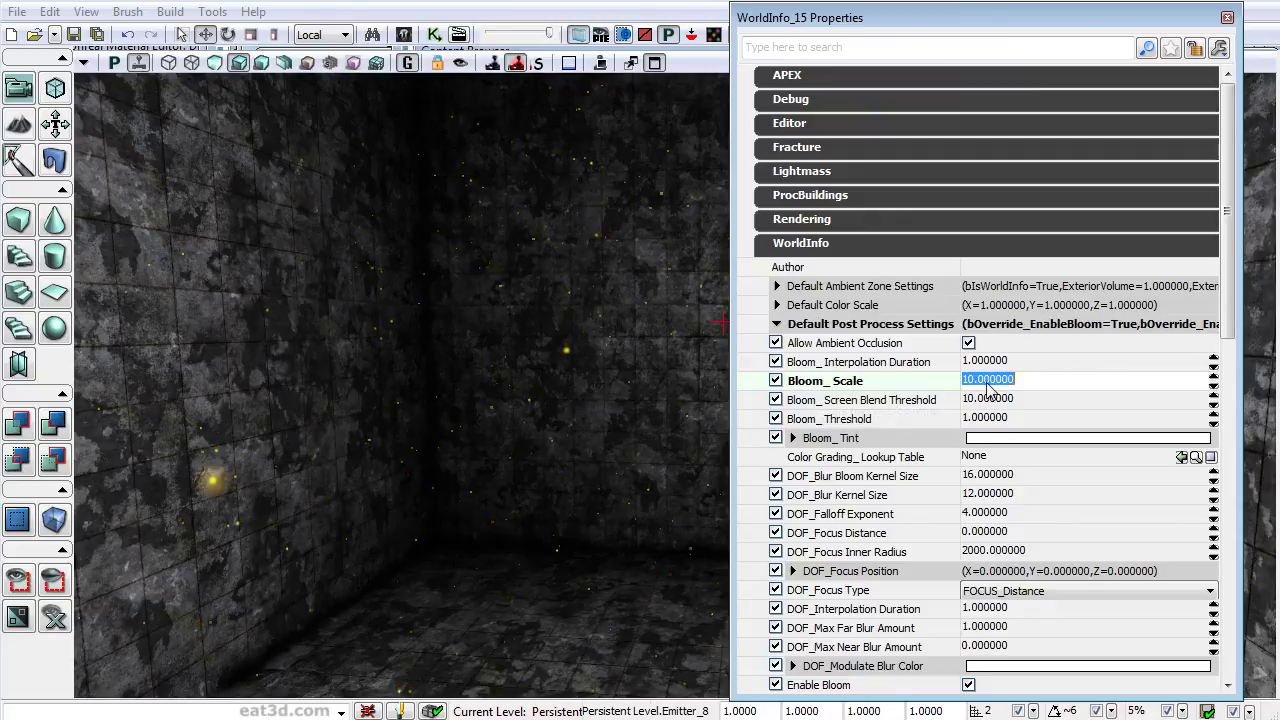
Step: Inspect the firefly glow, then set the Bloom Threshold to 0.5 and the Bloom Scale to 12
{"action": "right_click_drag", "start_coordinate": [474, 508], "coordinate": [530, 508]}
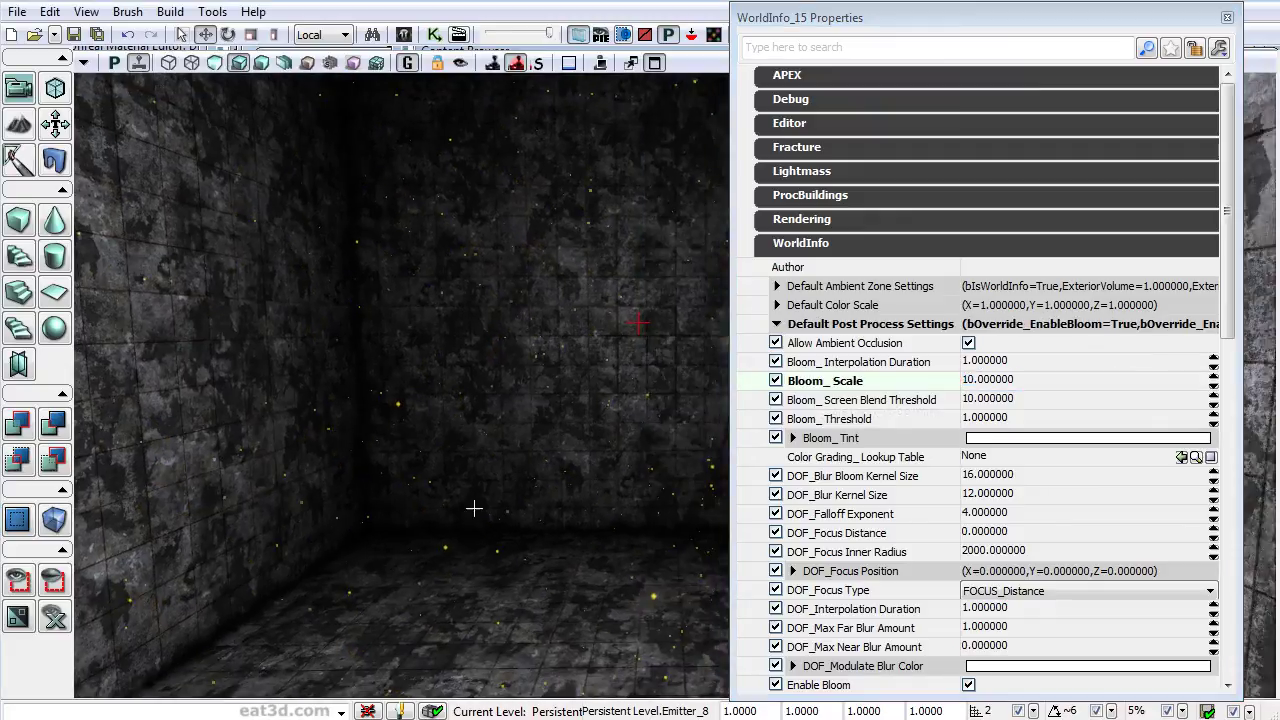
{"action": "right_click_drag", "start_coordinate": [469, 447], "coordinate": [450, 515]}
{"action": "left_click_drag", "start_coordinate": [450, 515], "coordinate": [333, 97]}
{"action": "right_click_drag", "start_coordinate": [360, 79], "coordinate": [366, 200]}
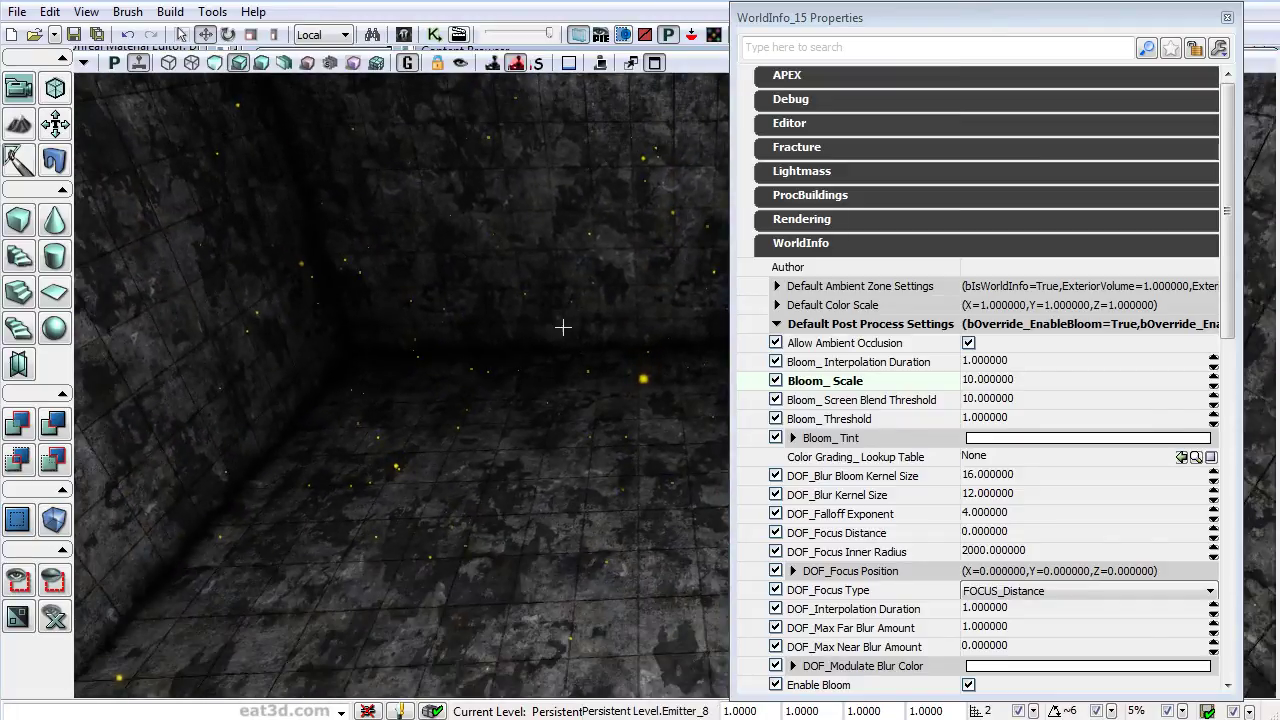
{"action": "right_click_drag", "start_coordinate": [563, 326], "coordinate": [475, 243]}
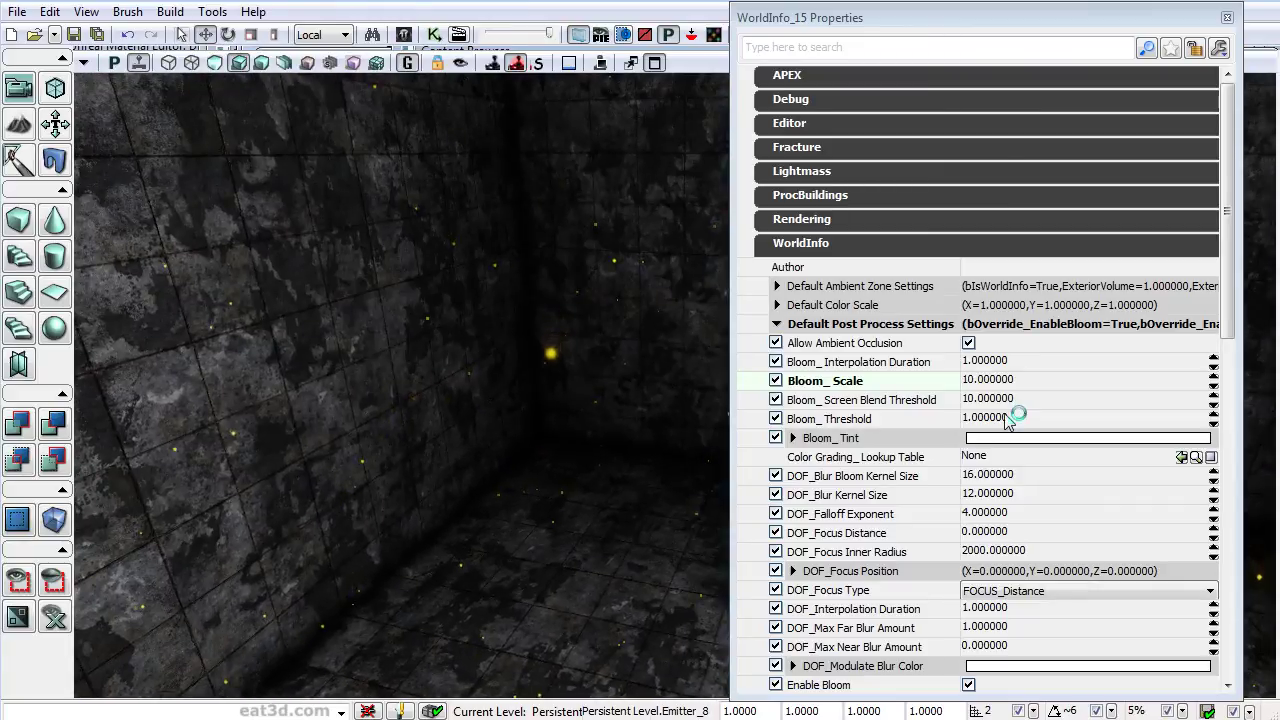
{"action": "left_click", "coordinate": [1003, 418]}
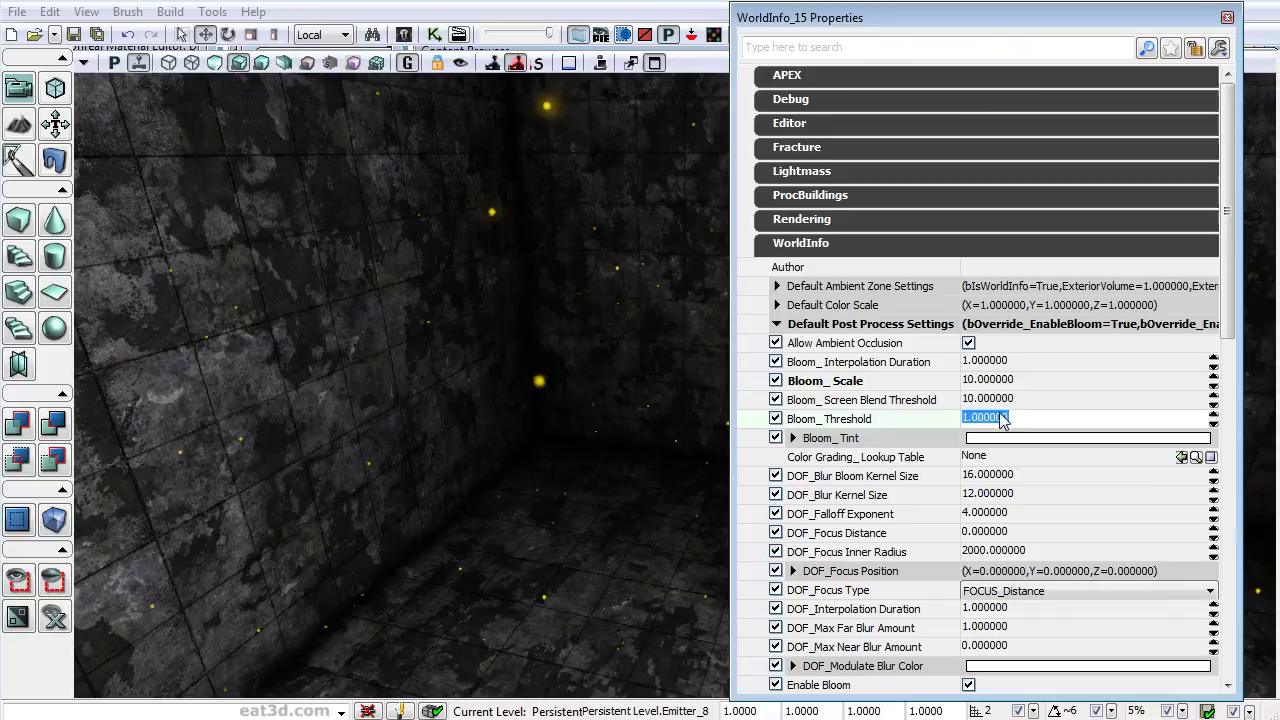
{"action": "type", "text": "0.5"}
{"action": "key", "text": "Return"}
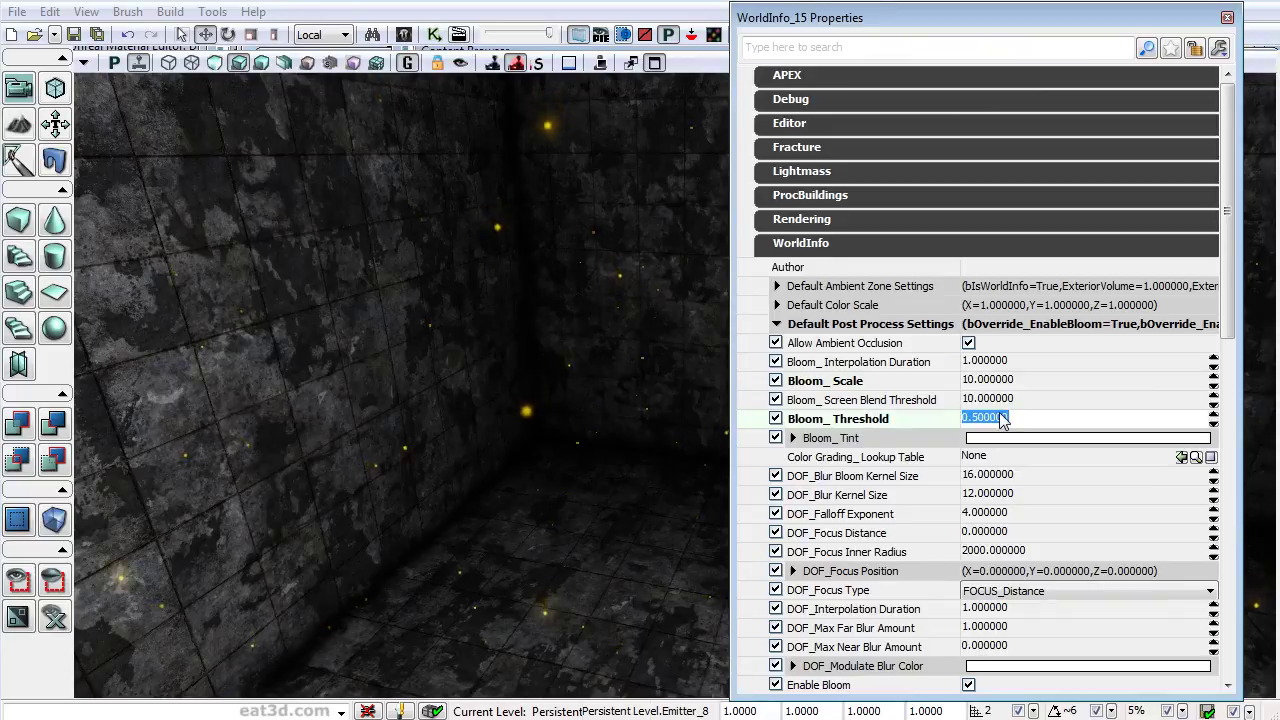
{"action": "left_click", "coordinate": [1007, 380]}
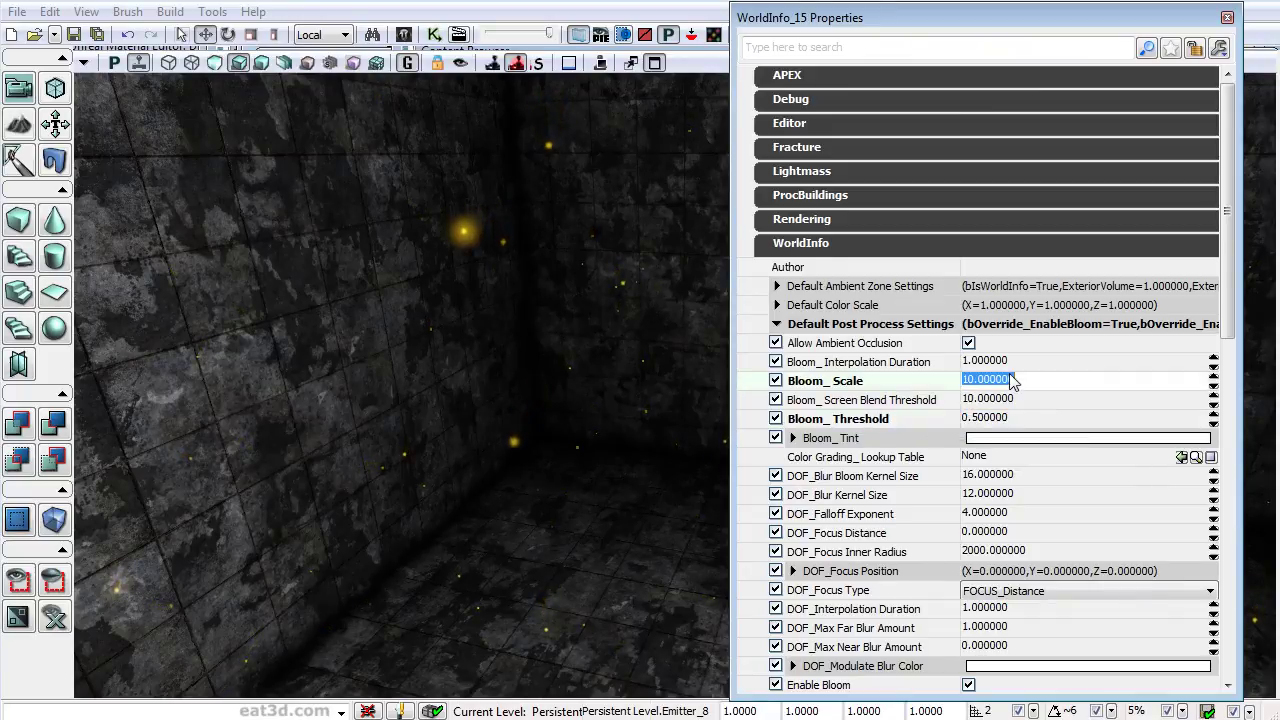
{"action": "type", "text": "12"}
{"action": "key", "text": "Return"}
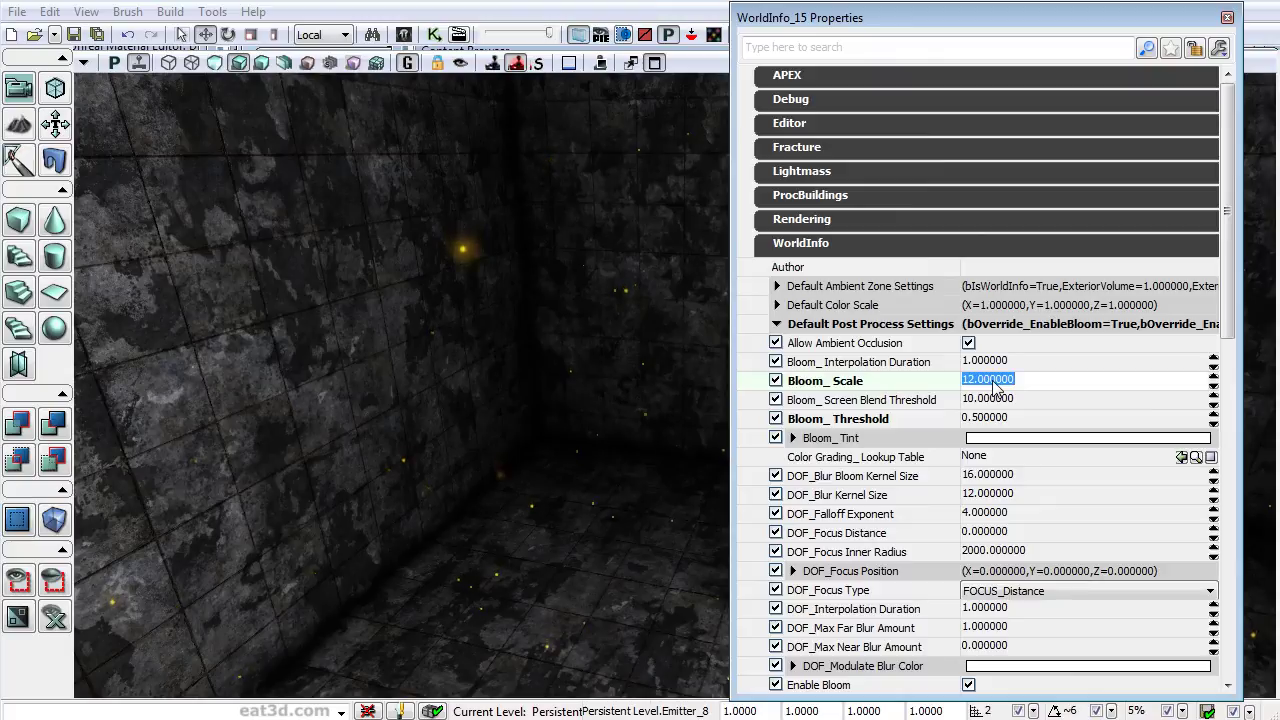
{"action": "left_click_drag", "start_coordinate": [602, 403], "coordinate": [805, 613]}
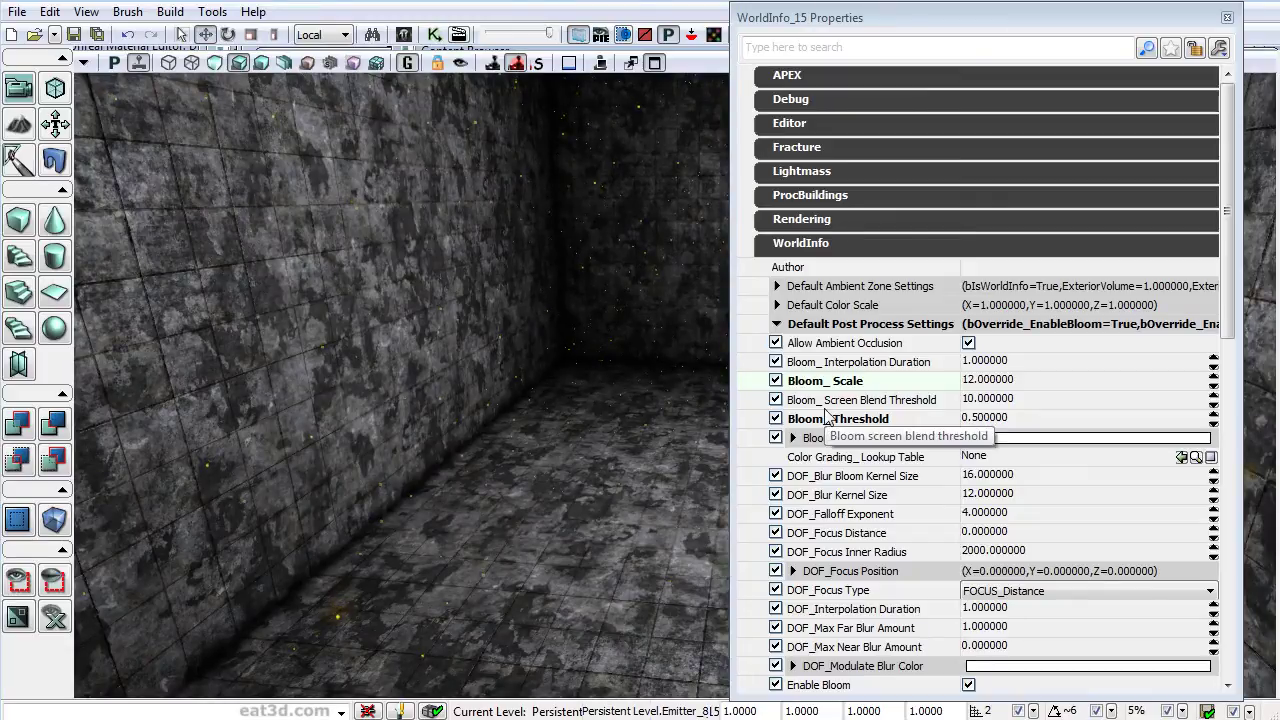
Step: Set the default post-process Scene Mid Tones to 1.1 on X and 1.4 on Y
{"action": "left_click_drag", "start_coordinate": [1222, 256], "coordinate": [1226, 478]}
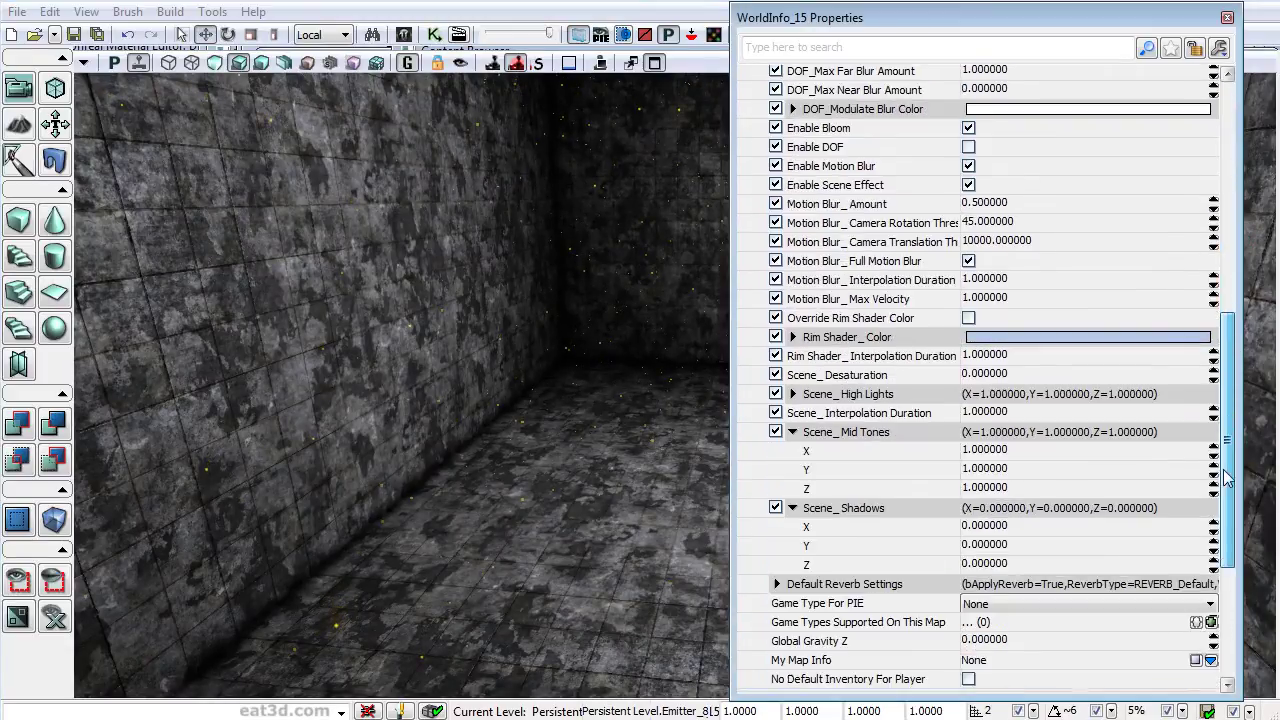
{"action": "left_click", "coordinate": [990, 455]}
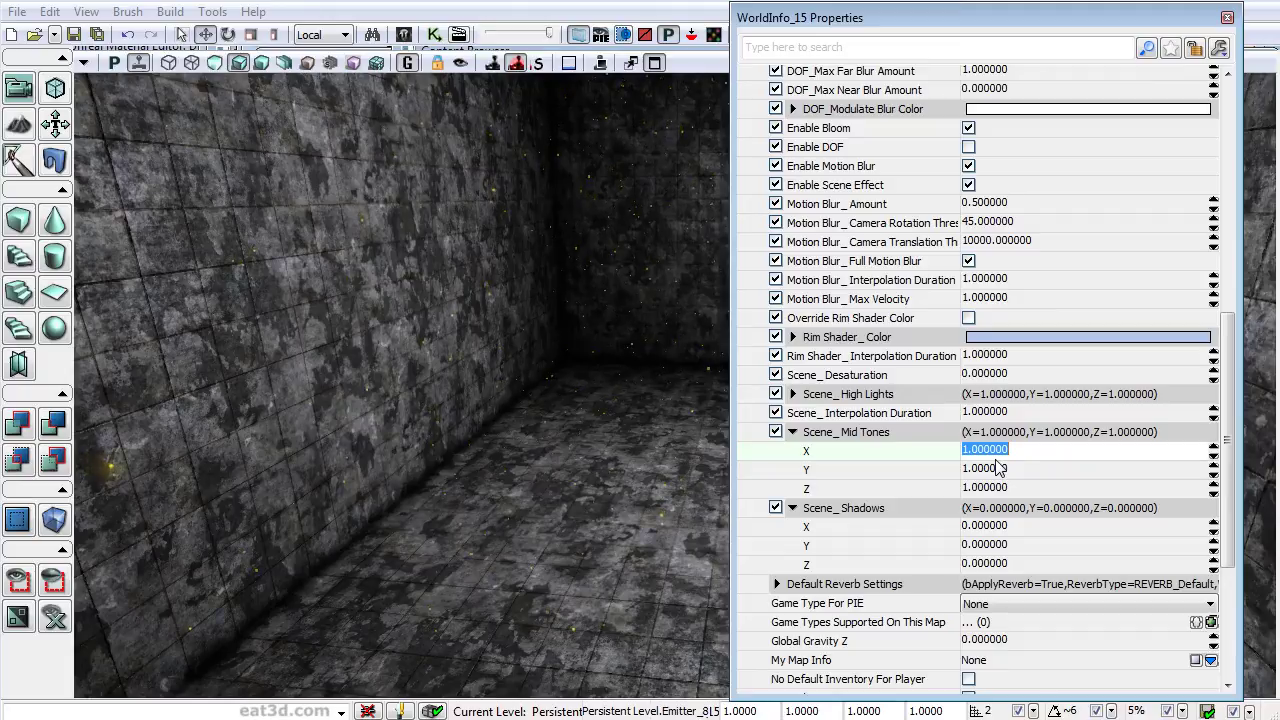
{"action": "type", "text": "1."}
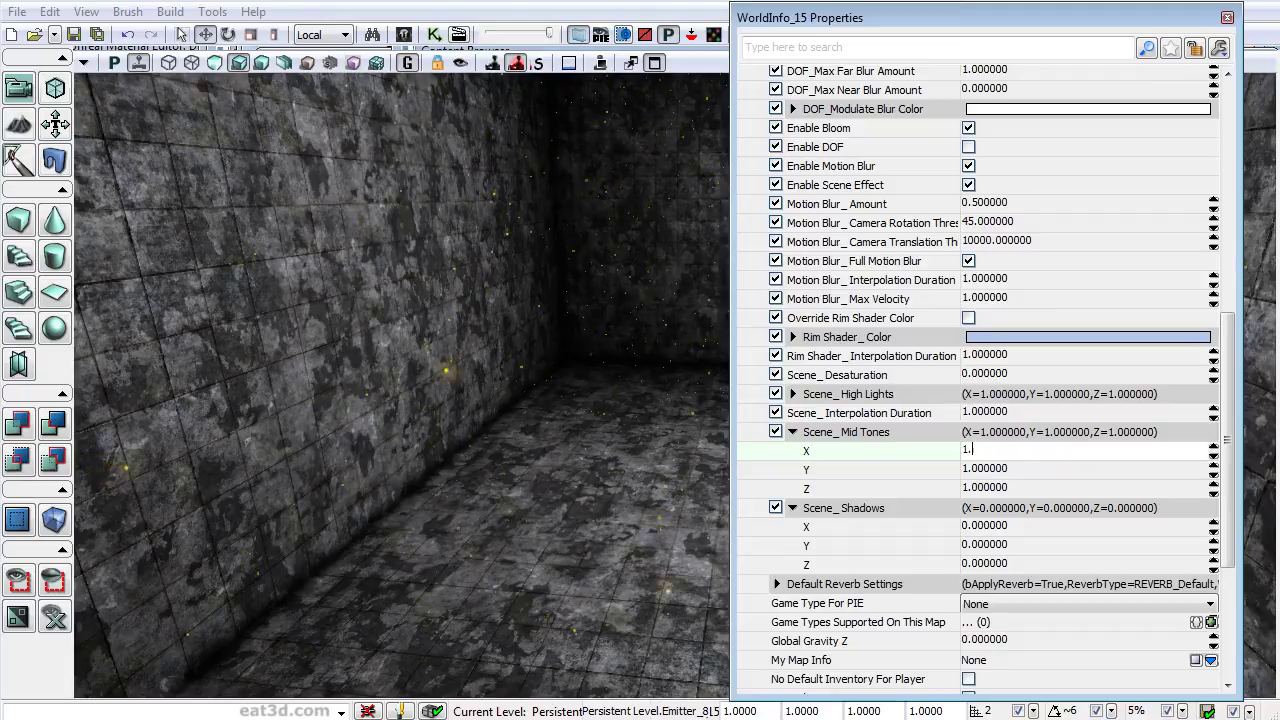
{"action": "type", "text": "1"}
{"action": "left_click", "coordinate": [997, 467]}
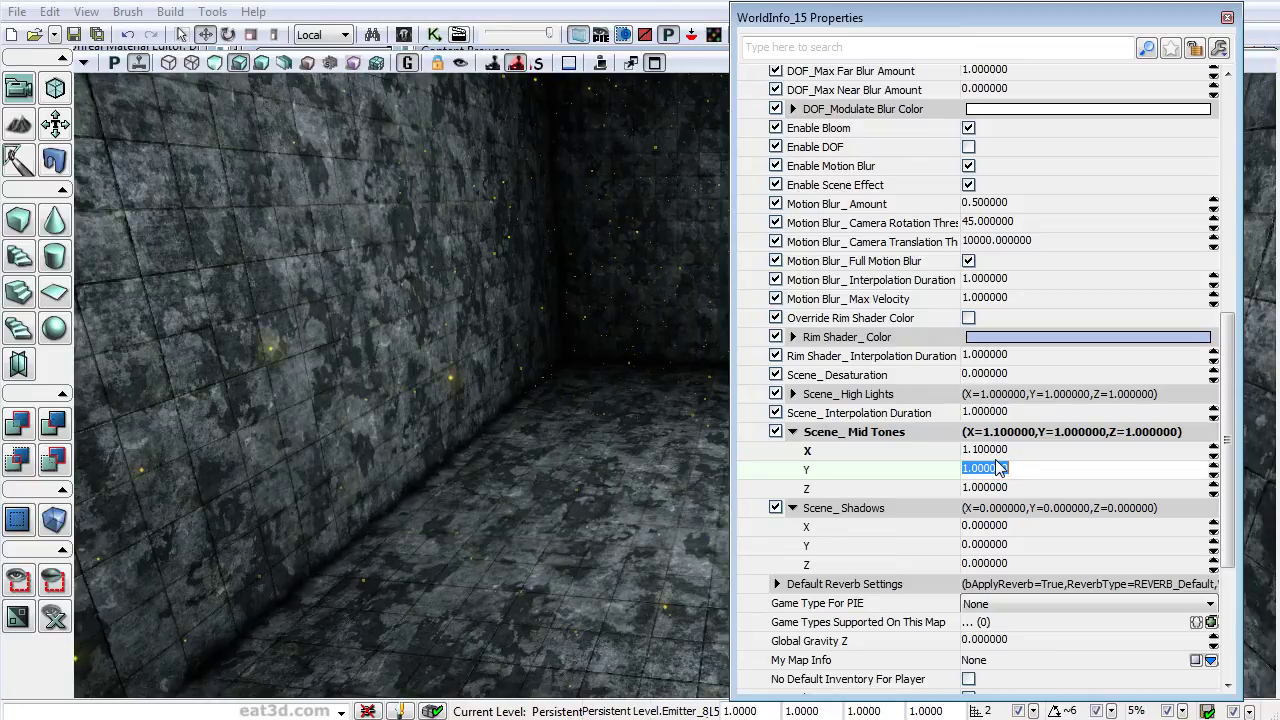
{"action": "type", "text": "1.4"}
{"action": "key", "text": "Tab"}
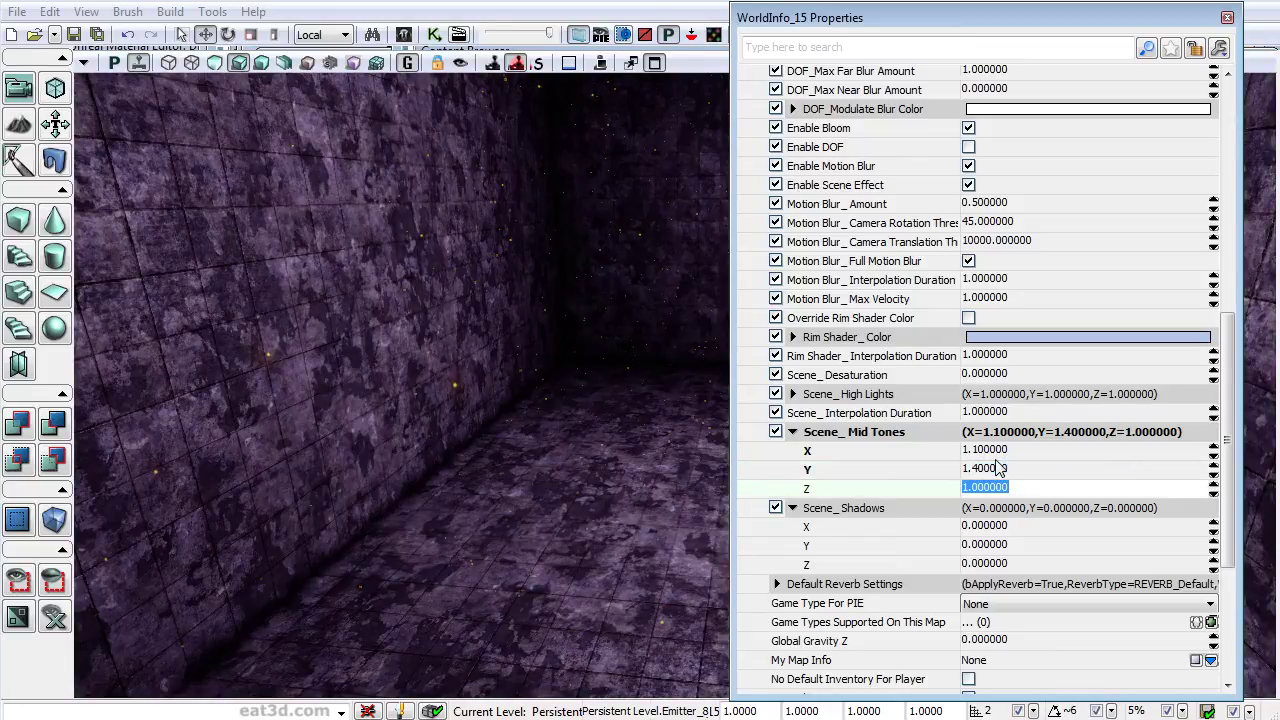
Step: Set the Scene Shadows to -0.1 on Y and 0.1 on Z
{"action": "key", "text": "Tab"}
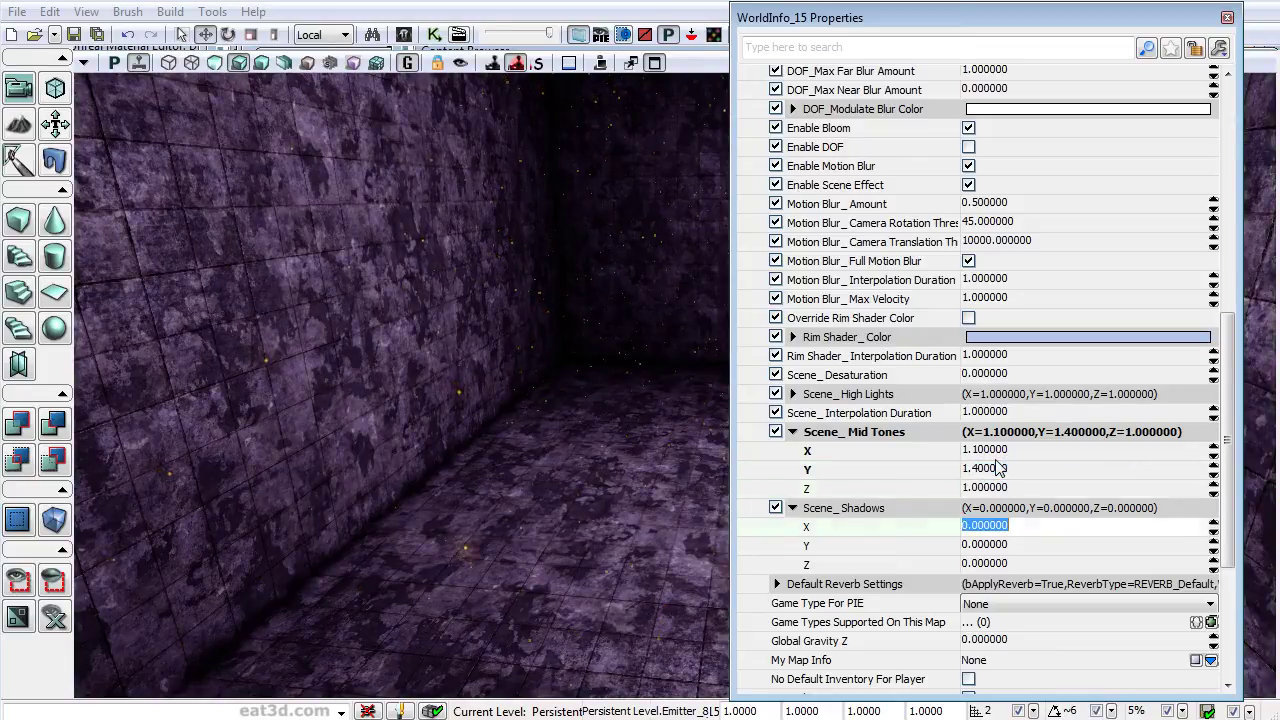
{"action": "key", "text": "Tab"}
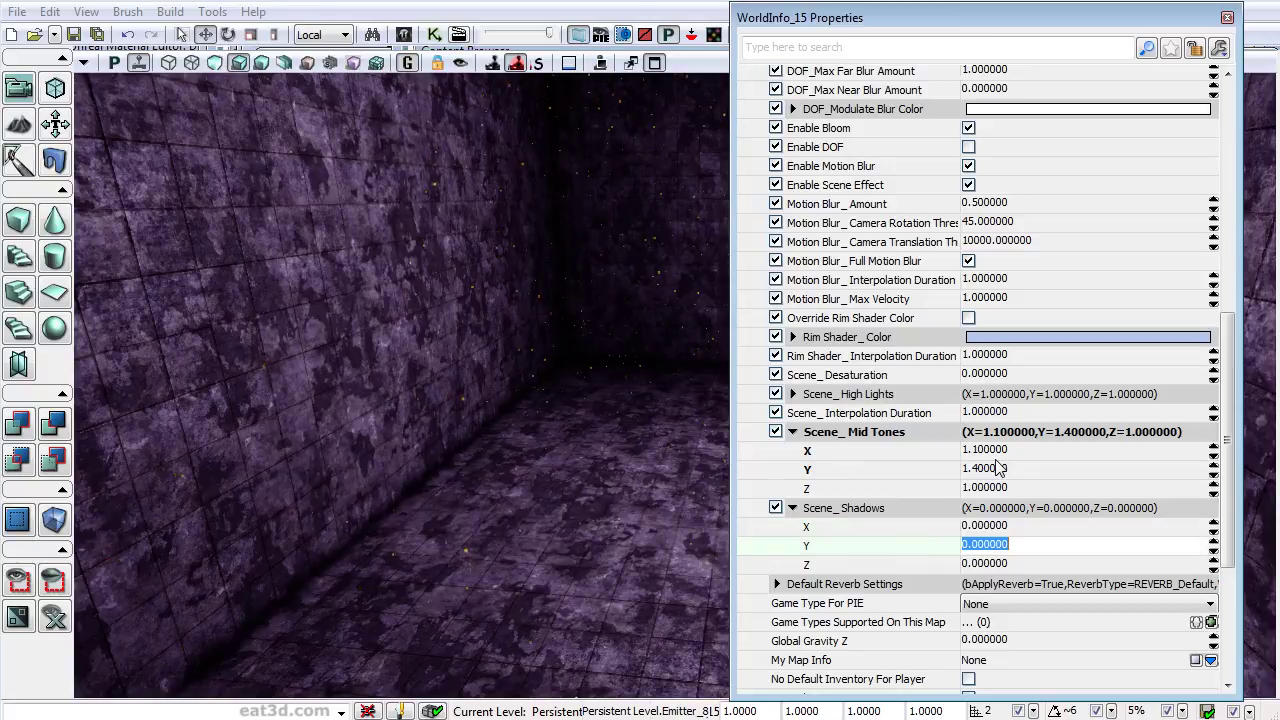
{"action": "type", "text": "-0"}
{"action": "type", "text": ".1"}
{"action": "key", "text": "Tab"}
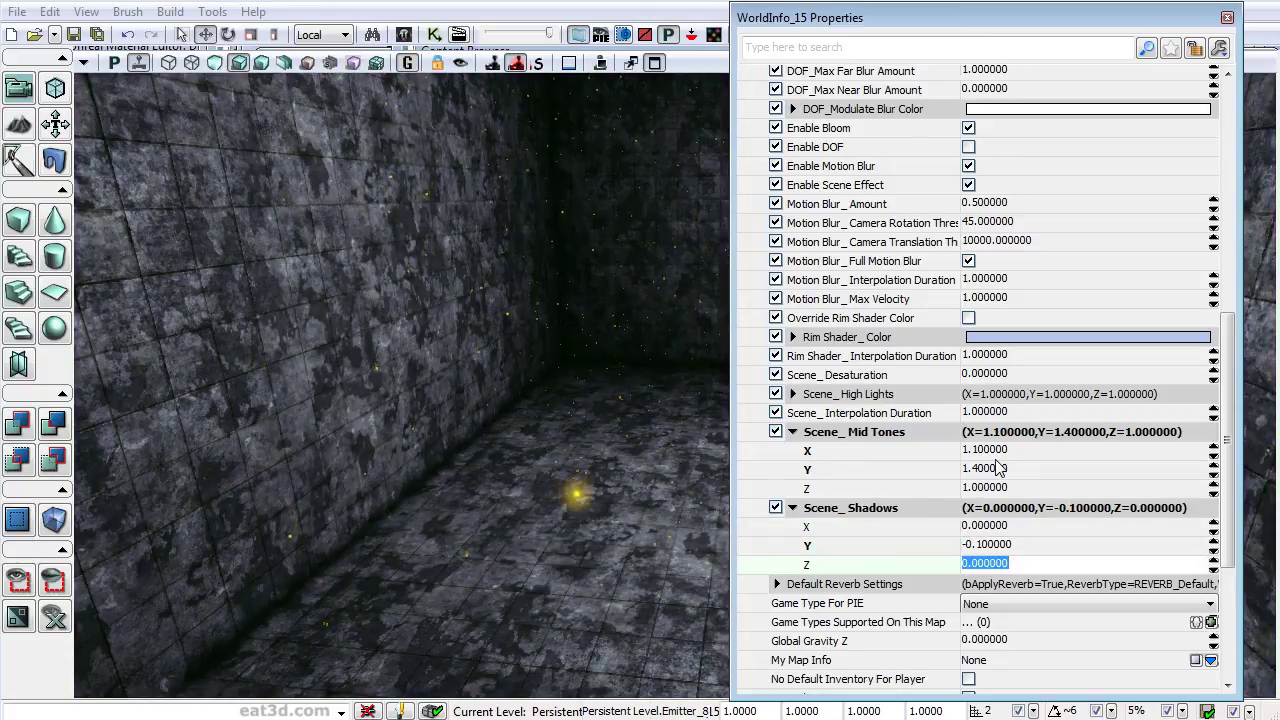
{"action": "type", "text": ".1"}
{"action": "key", "text": "Return"}
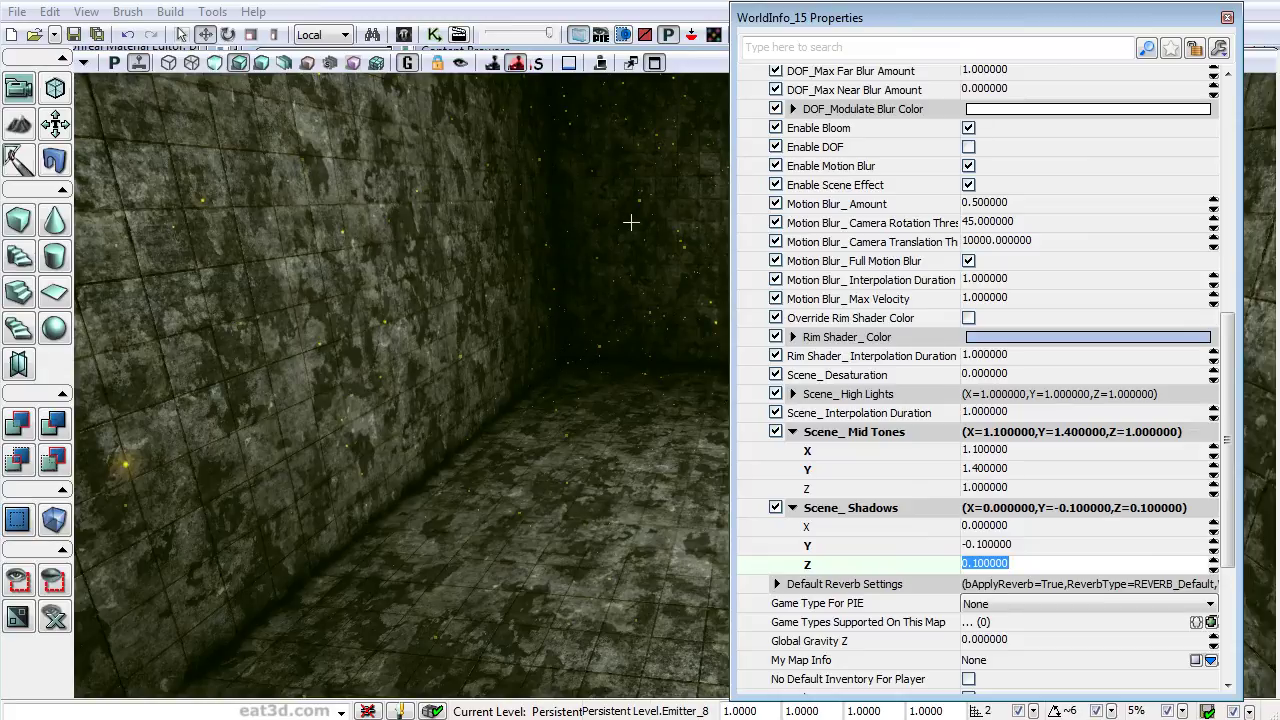
Step: Close the world properties and fly around the room to examine the glowing fireflies and the colour-graded walls
{"action": "left_click", "coordinate": [1227, 17]}
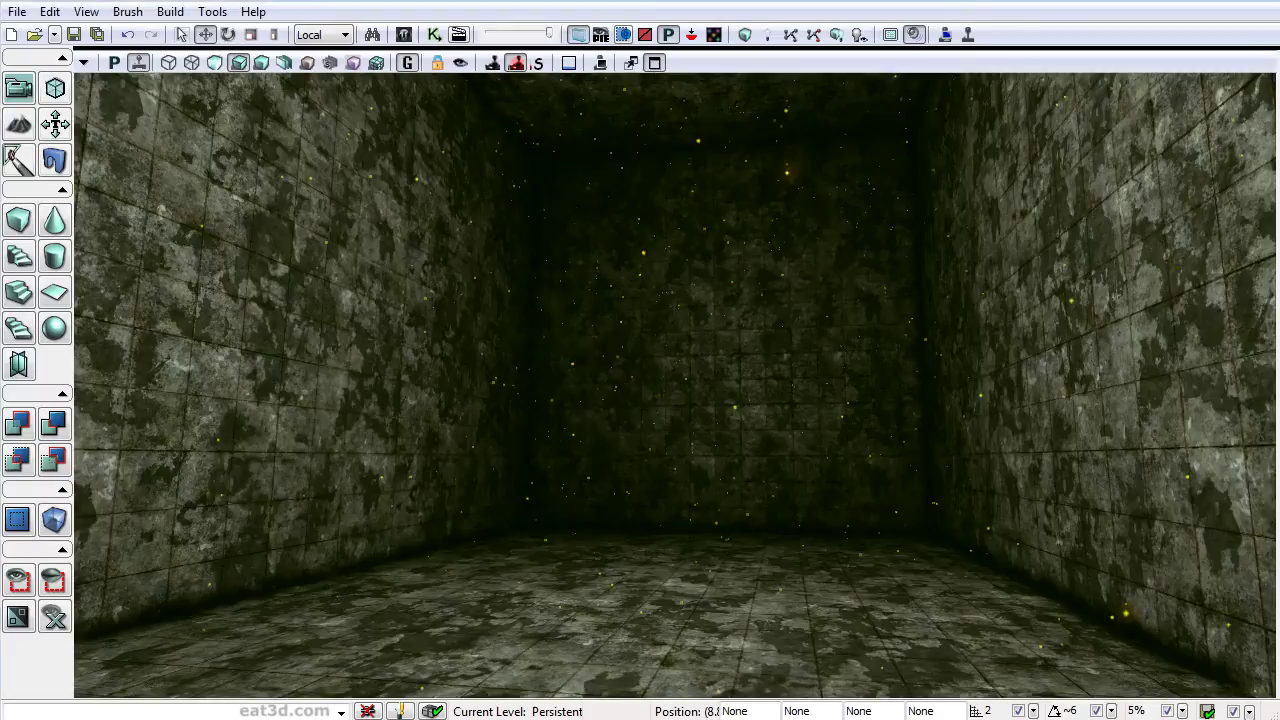
{"action": "right_click_drag", "start_coordinate": [763, 311], "coordinate": [701, 181]}
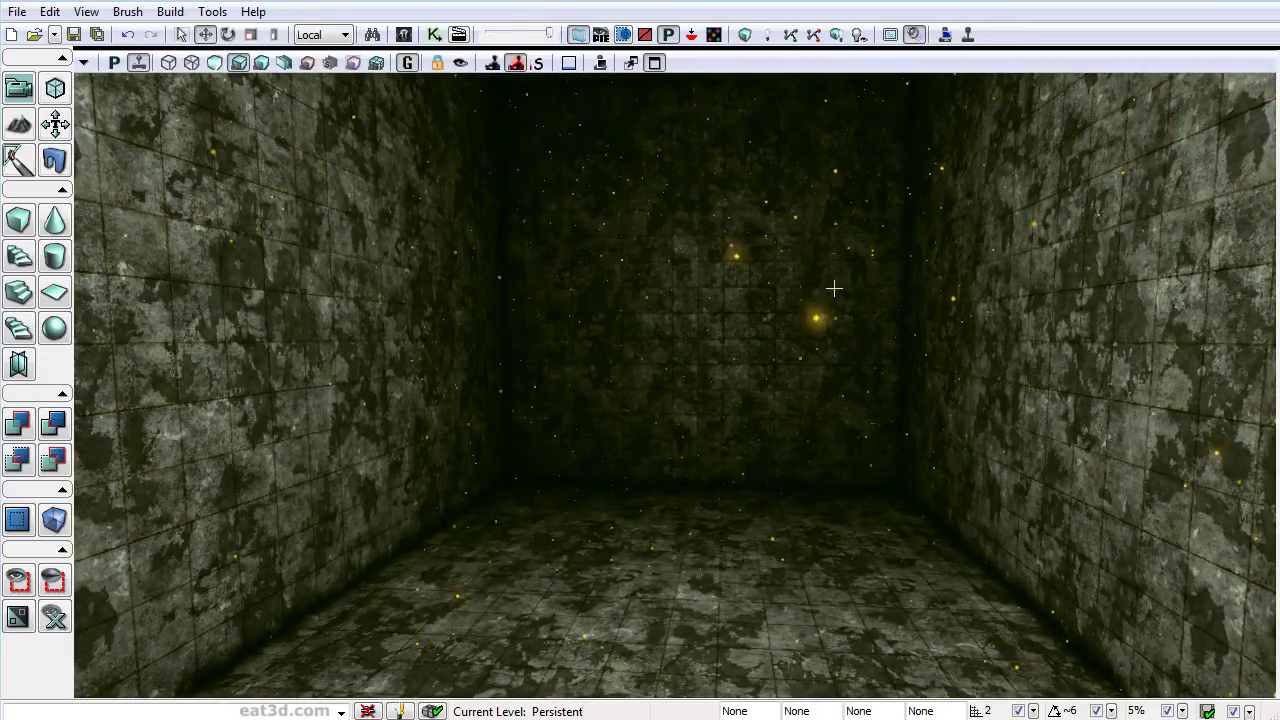
{"action": "right_click_drag", "start_coordinate": [834, 289], "coordinate": [900, 320]}
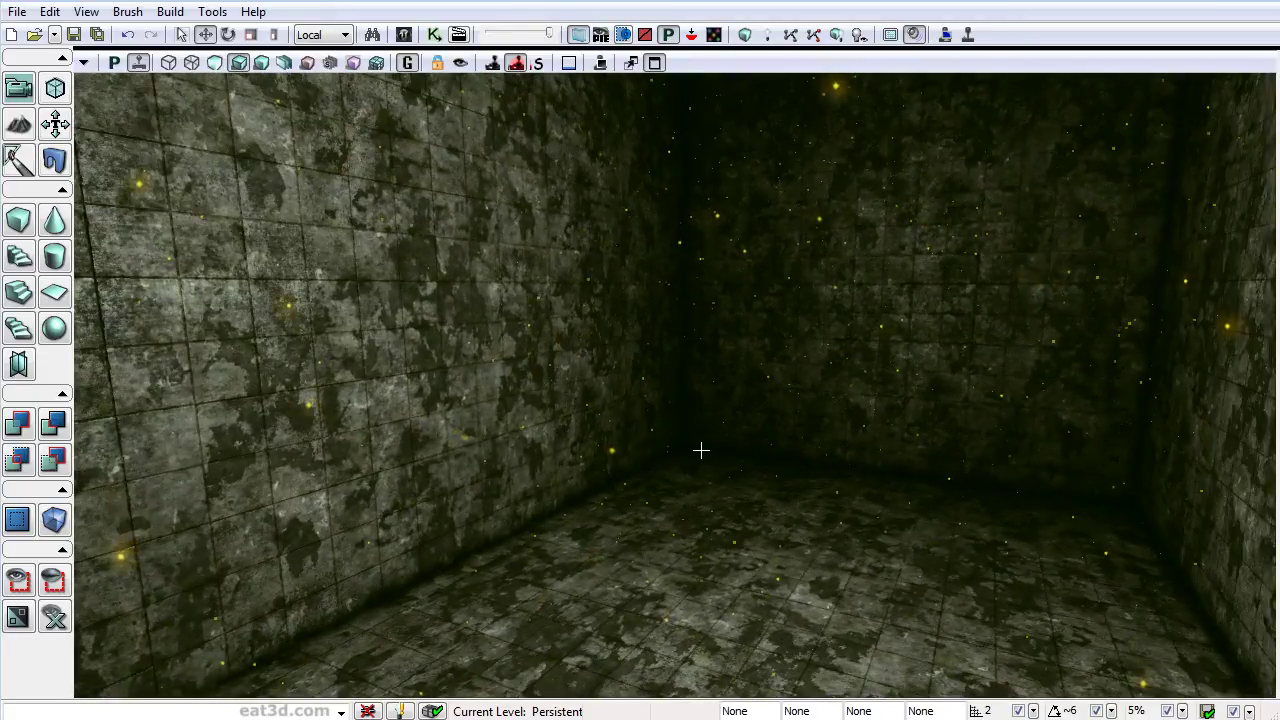
{"action": "left_click_drag", "start_coordinate": [701, 450], "coordinate": [675, 365]}
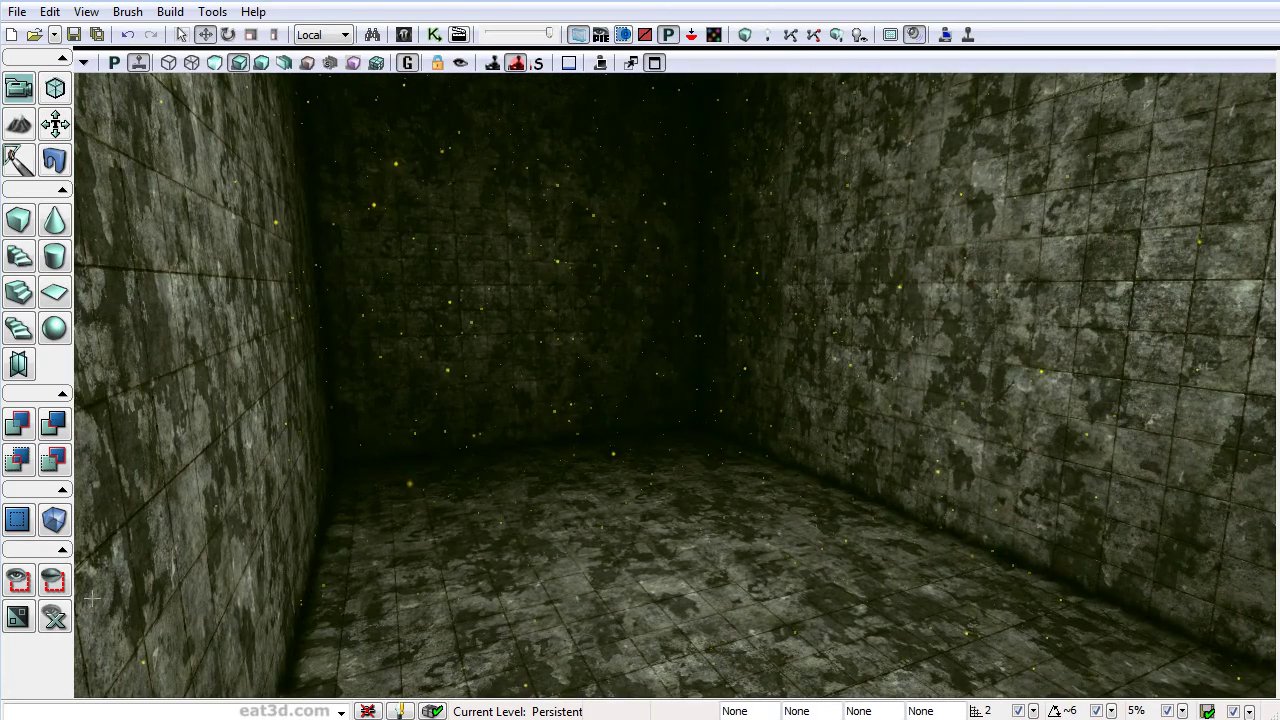
{"action": "left_click_drag", "start_coordinate": [674, 482], "coordinate": [598, 325]}
{"action": "left_click_drag", "start_coordinate": [649, 425], "coordinate": [642, 370]}
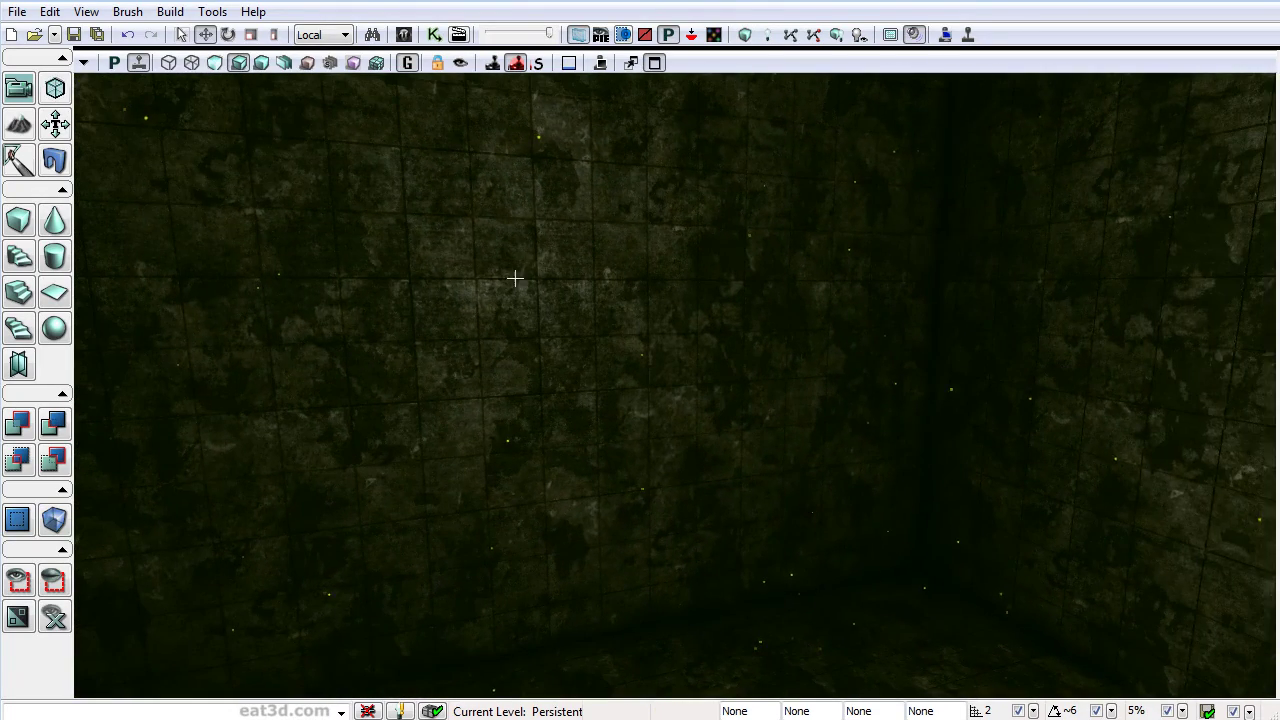
{"action": "right_click_drag", "start_coordinate": [515, 278], "coordinate": [662, 298]}
{"action": "right_click_drag", "start_coordinate": [440, 430], "coordinate": [321, 507]}
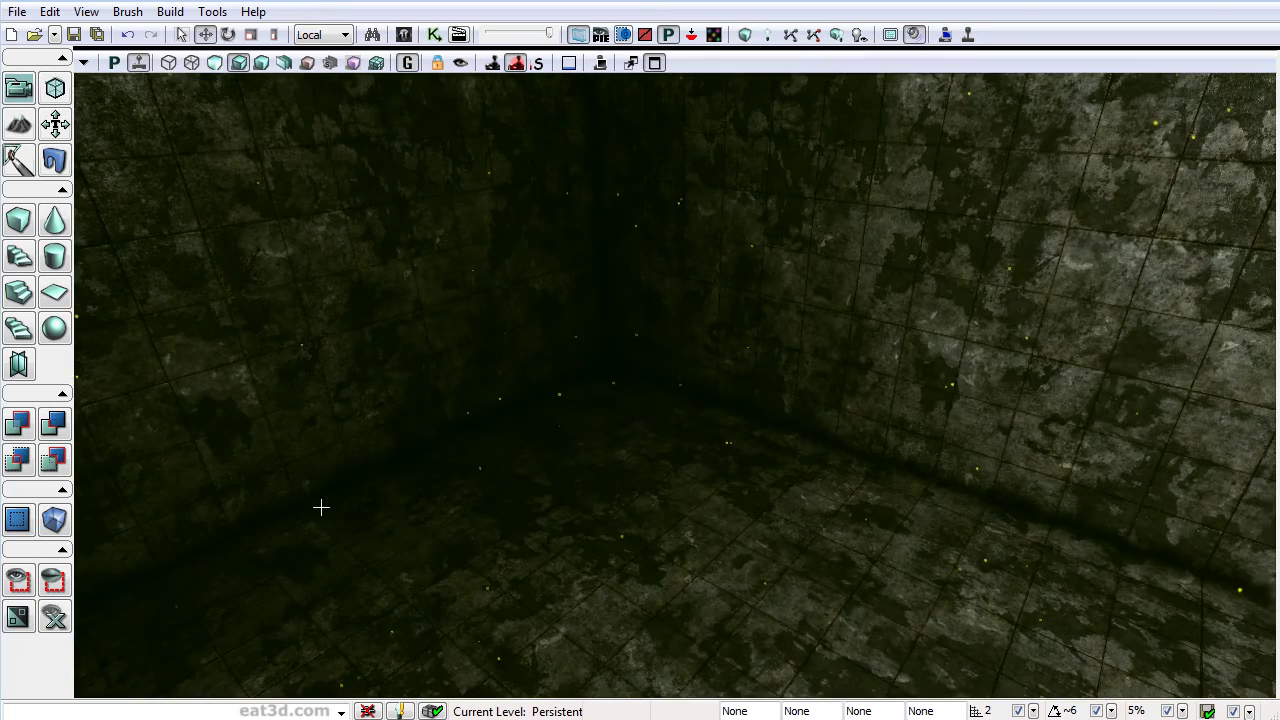
{"action": "right_click_drag", "start_coordinate": [479, 513], "coordinate": [1124, 321]}
{"action": "right_click_drag", "start_coordinate": [769, 306], "coordinate": [880, 306]}
{"action": "left_click_drag", "start_coordinate": [880, 306], "coordinate": [860, 385]}
{"action": "right_click_drag", "start_coordinate": [790, 485], "coordinate": [876, 415]}
{"action": "left_click_drag", "start_coordinate": [876, 415], "coordinate": [888, 457]}
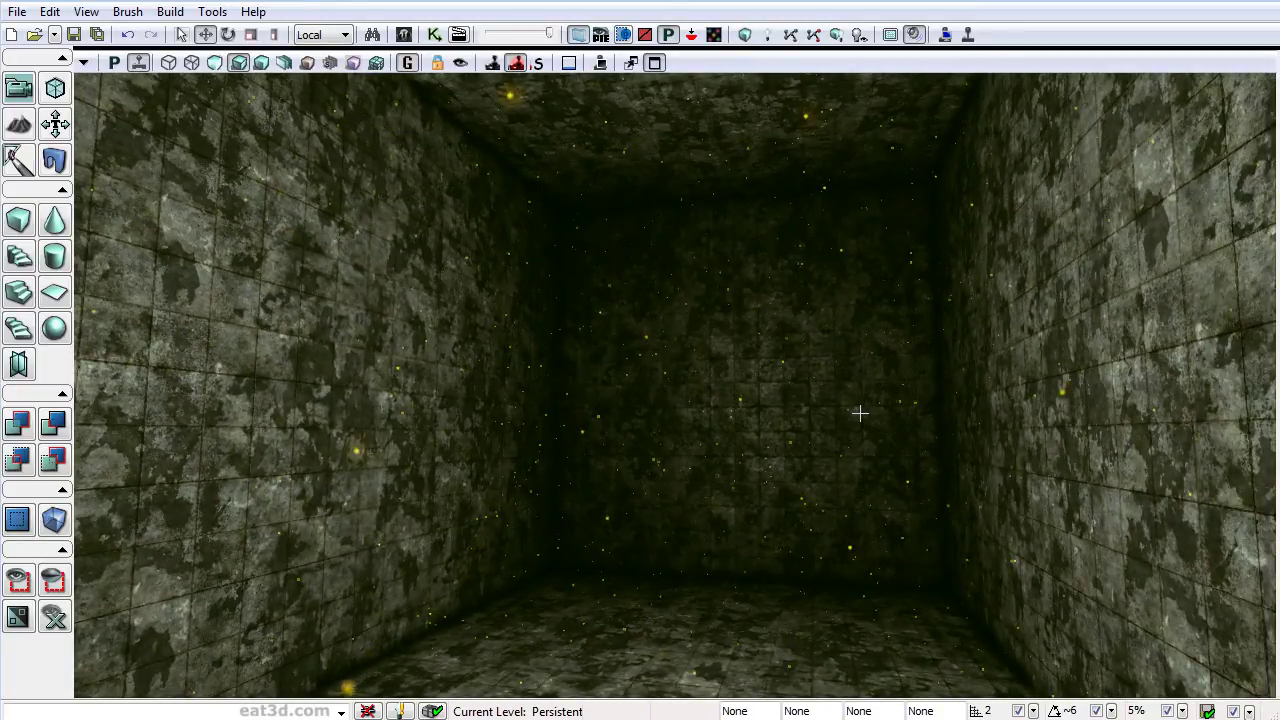